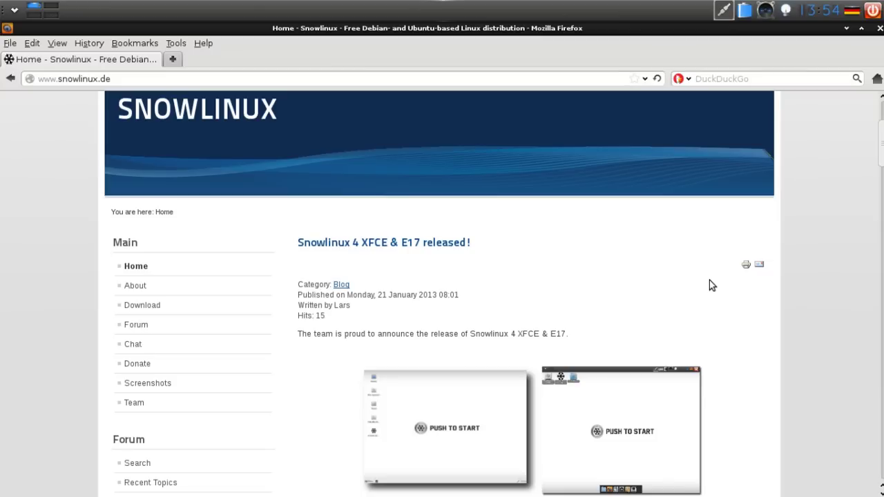
- Read the Snowlinux 4 XFCE & E17 release announcement, including its new features and the links to further information
triple_click(378, 245)
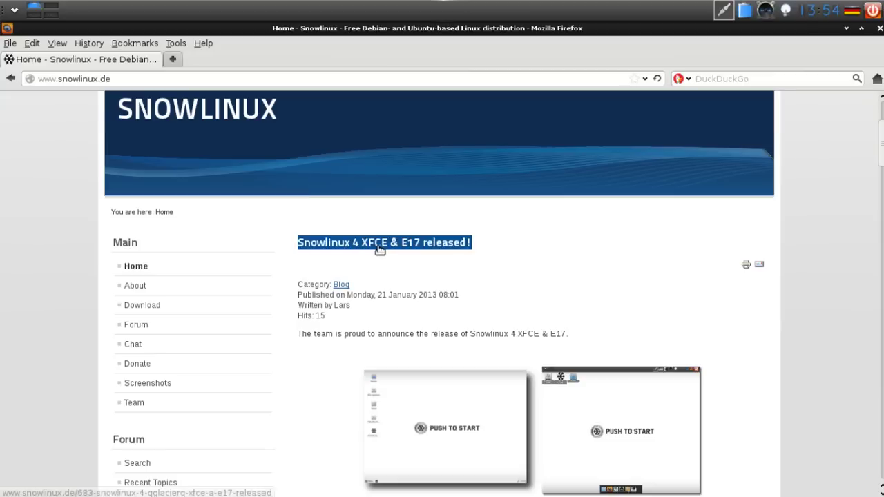
click(621, 290)
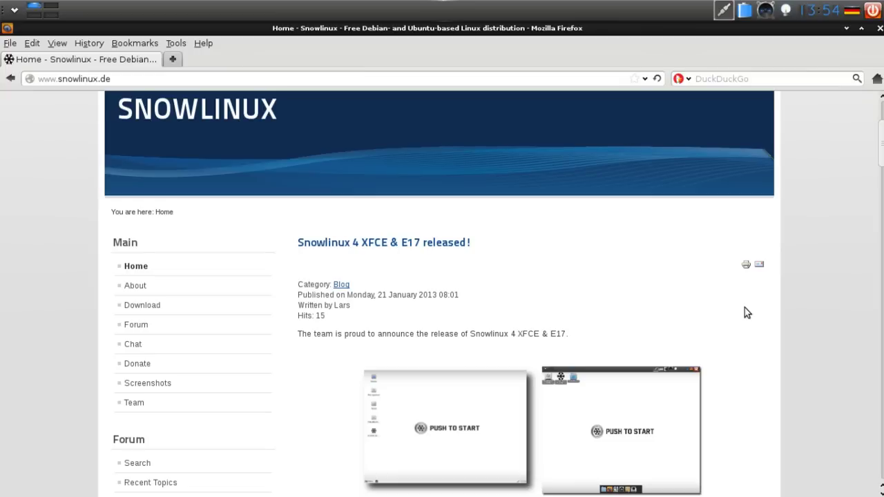
scroll(744, 308, down, 3)
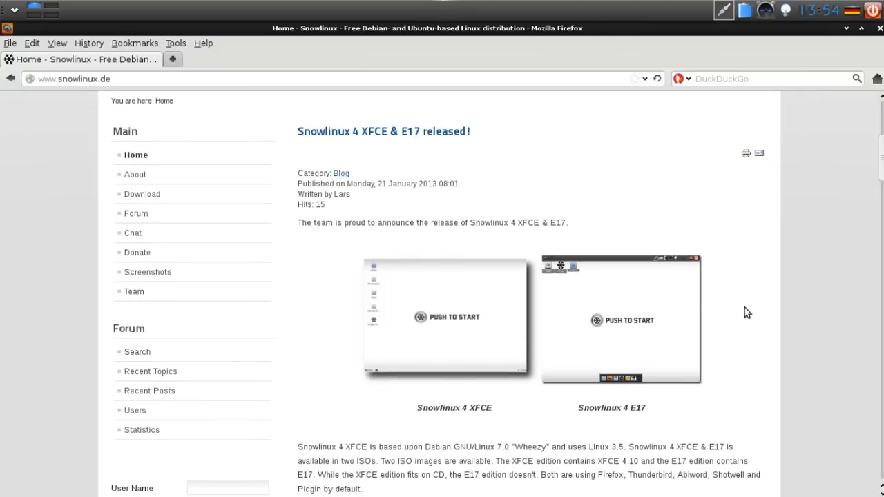
scroll(745, 308, down, 6)
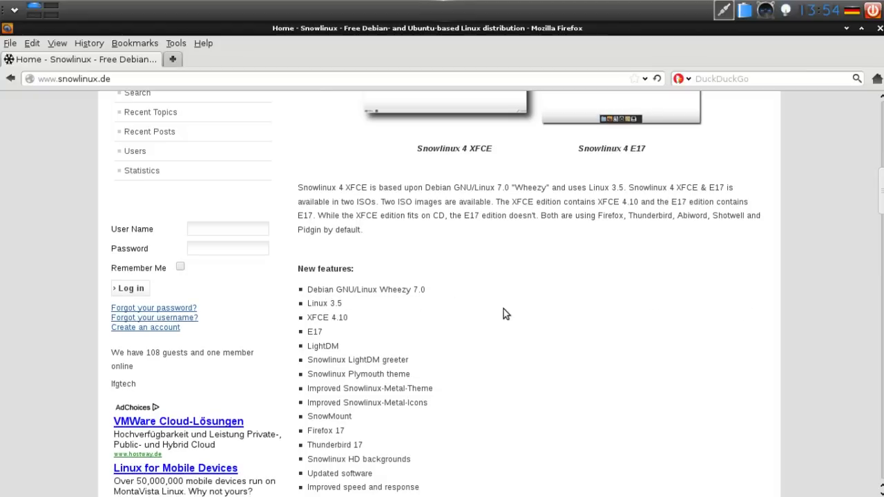
scroll(535, 308, down, 1)
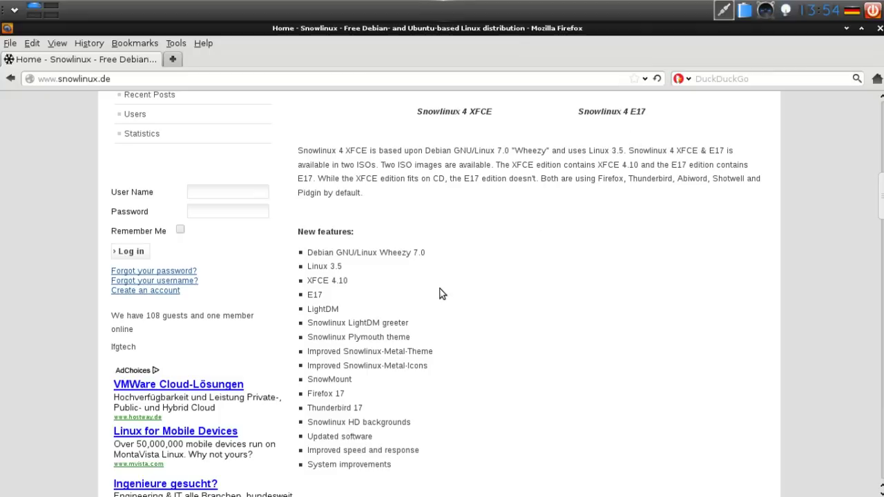
scroll(502, 299, down, 1)
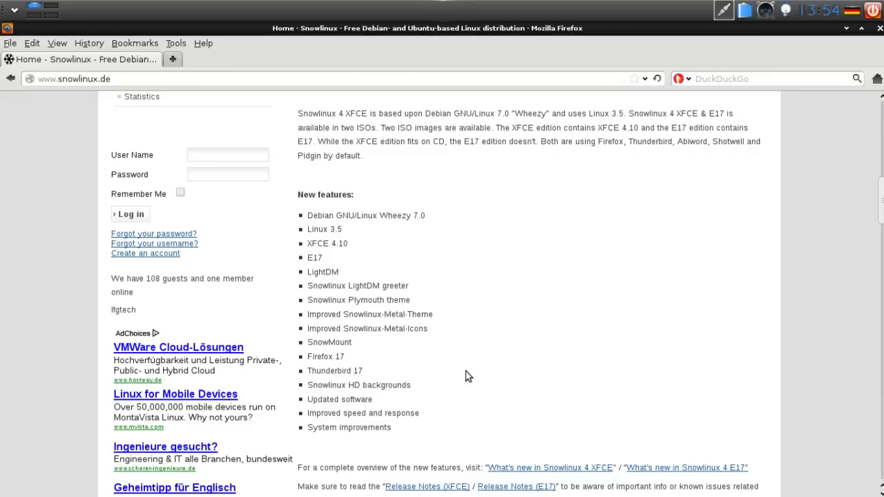
scroll(570, 353, down, 4)
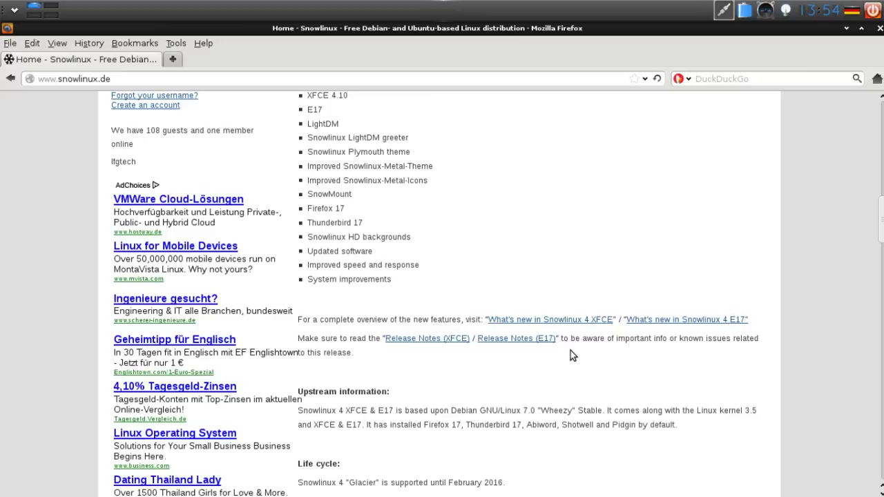
- Open the "What's new in Snowlinux 4 E17" page and read its Linux 3.5 and E17 sections
click(665, 321)
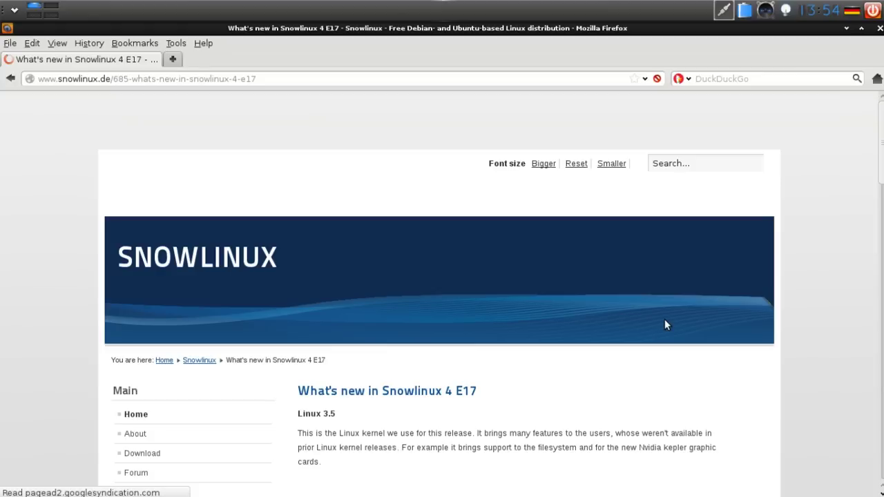
scroll(666, 322, down, 6)
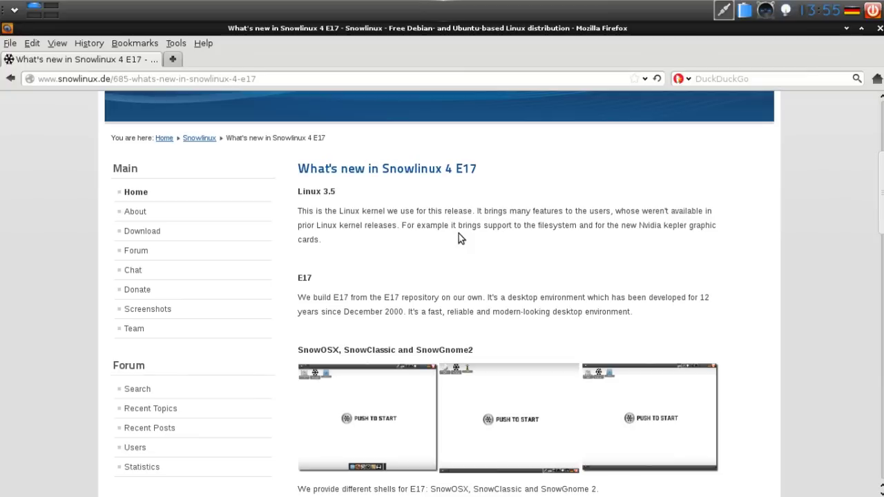
scroll(700, 284, down, 4)
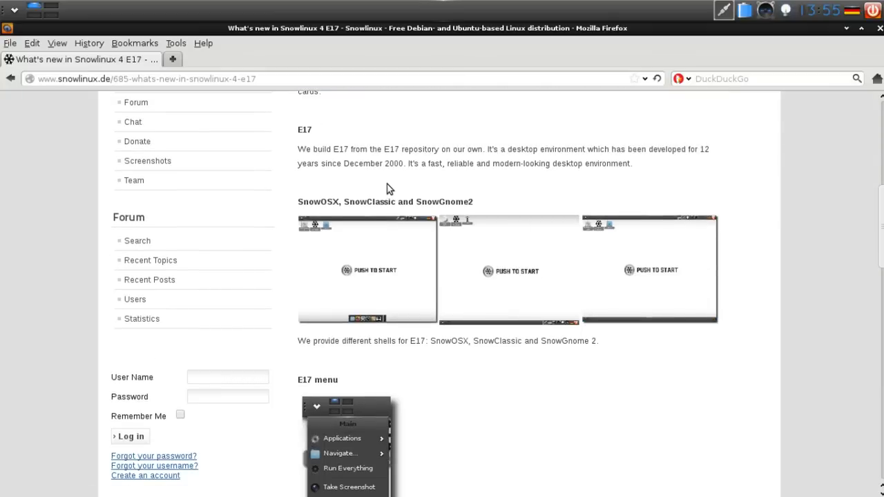
- View the SnowOSX, SnowClassic and SnowGnome2 screenshots as individual images, returning to the article after each one
click(371, 257)
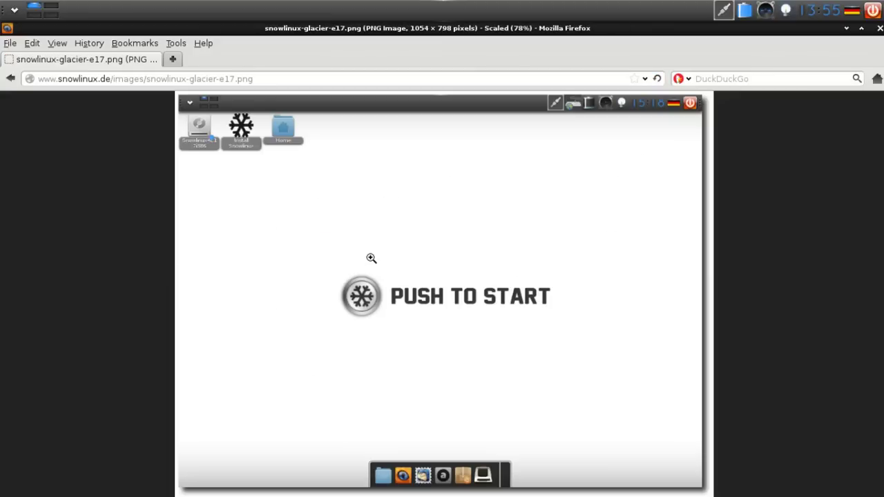
click(371, 258)
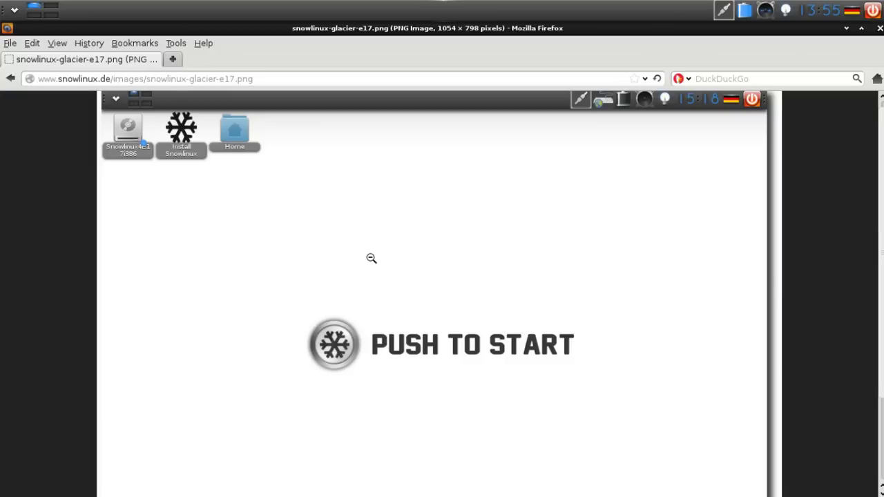
click(371, 257)
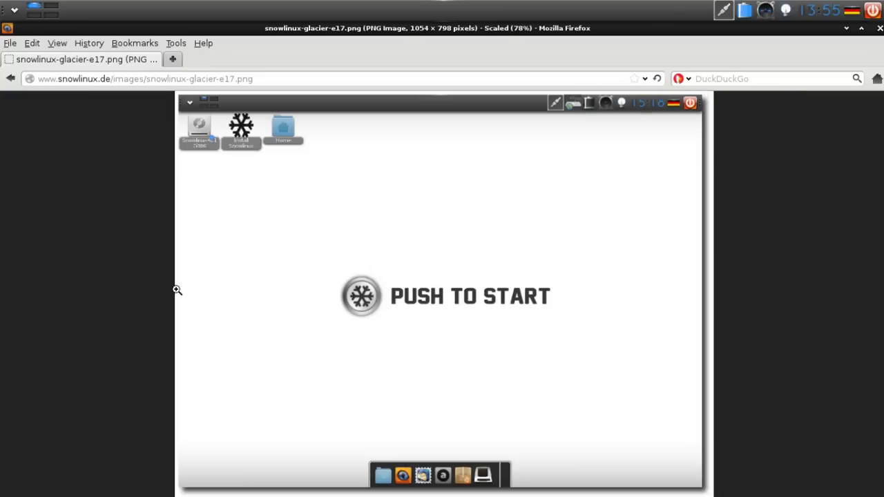
click(8, 78)
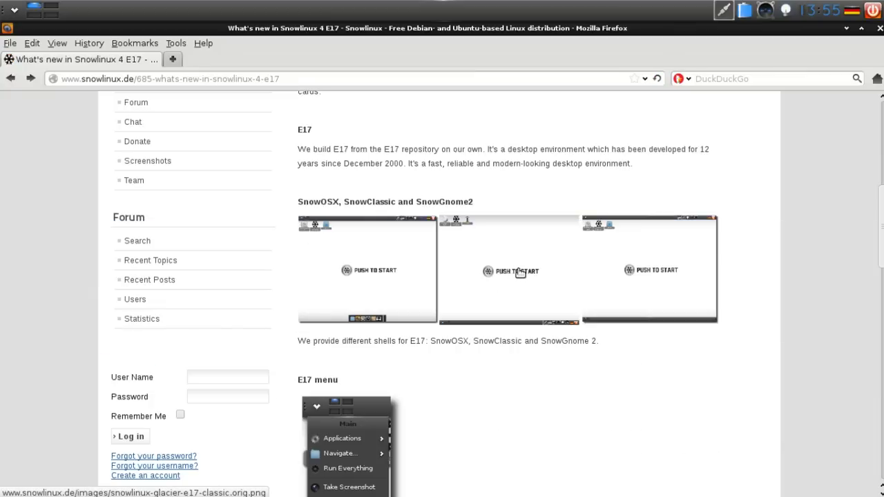
click(521, 272)
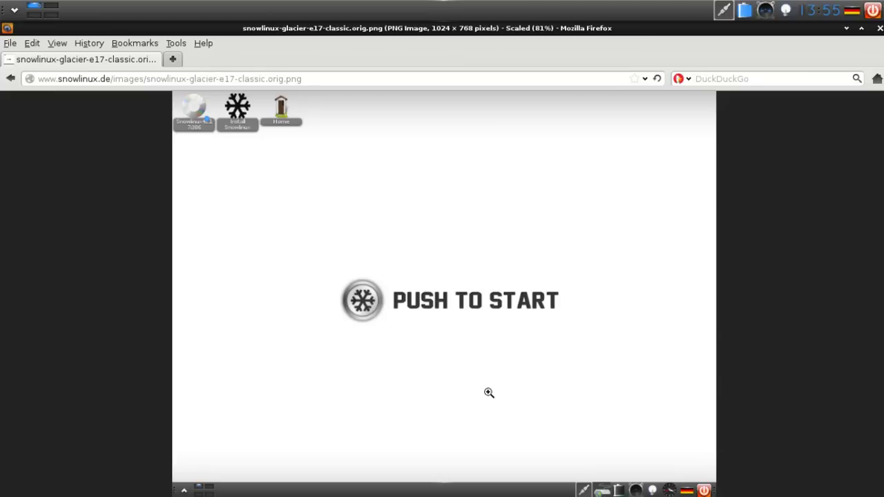
click(10, 78)
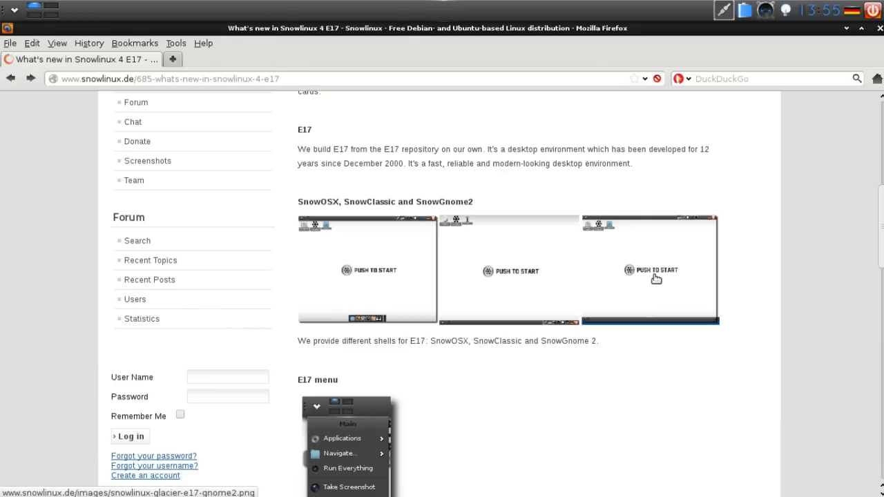
click(655, 276)
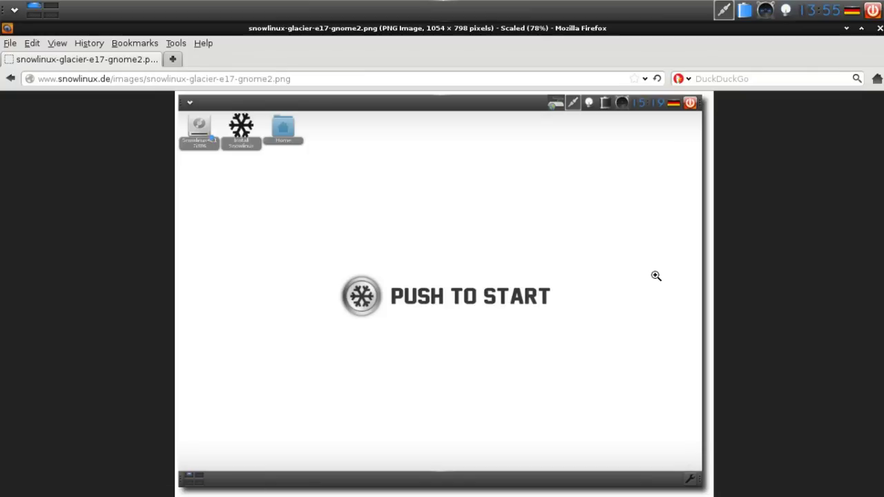
click(11, 78)
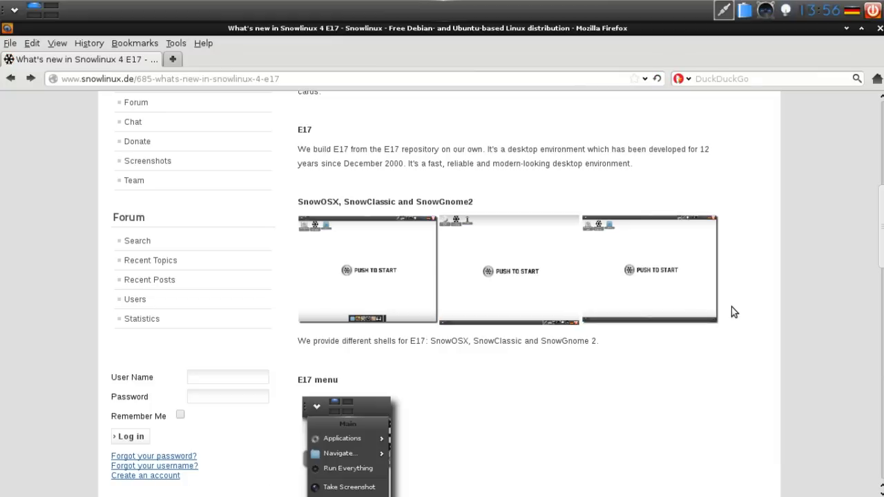
- Skim the article's E17 menu, control center and snowMount sections and return to its beginning
scroll(731, 307, down, 10)
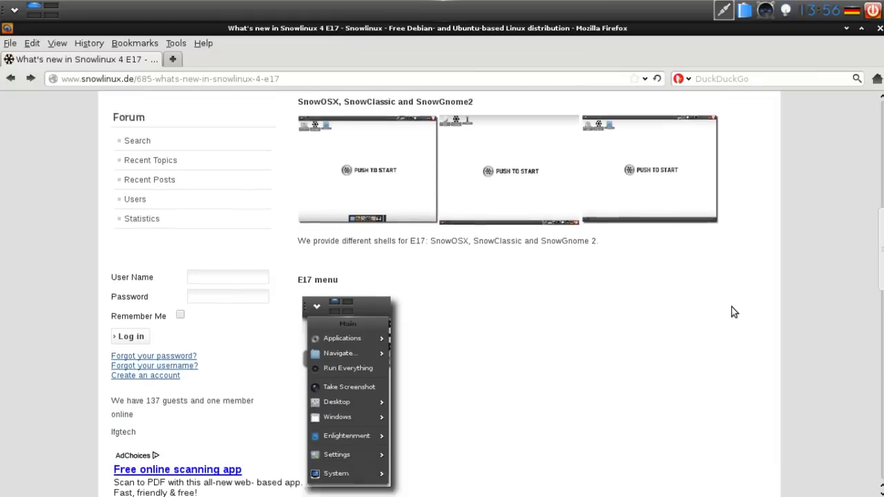
scroll(731, 307, down, 11)
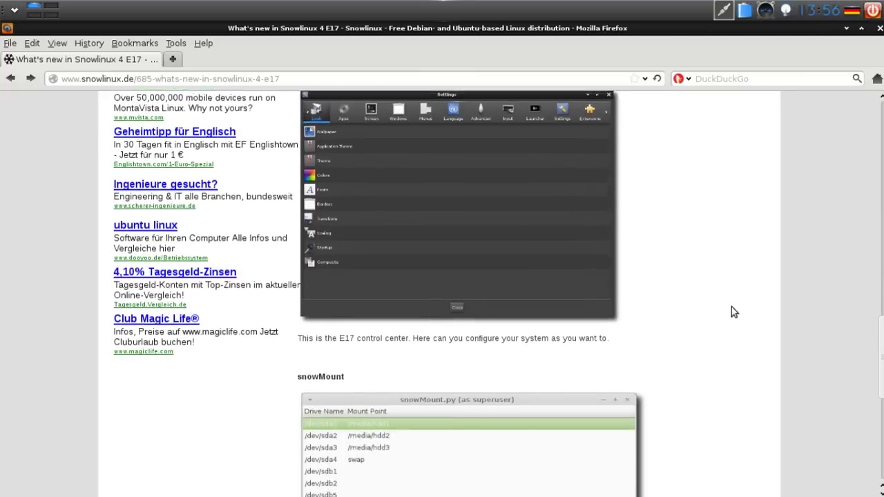
scroll(731, 312, up, 20)
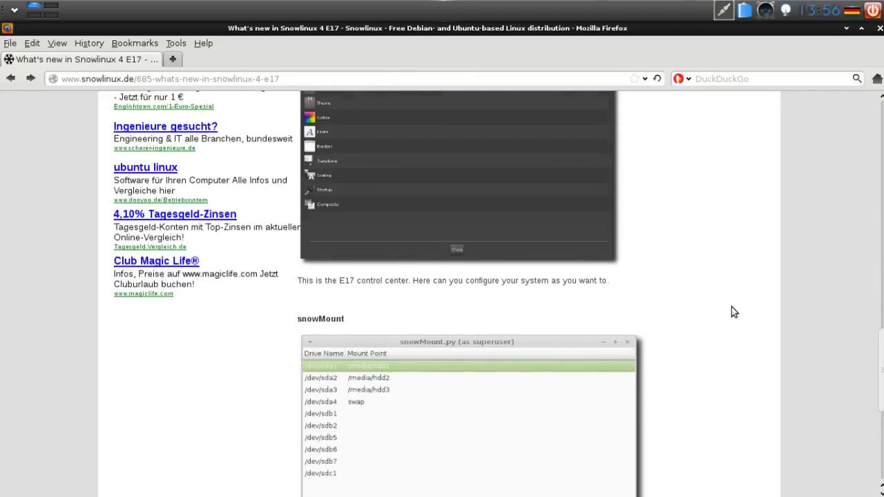
scroll(733, 312, up, 6)
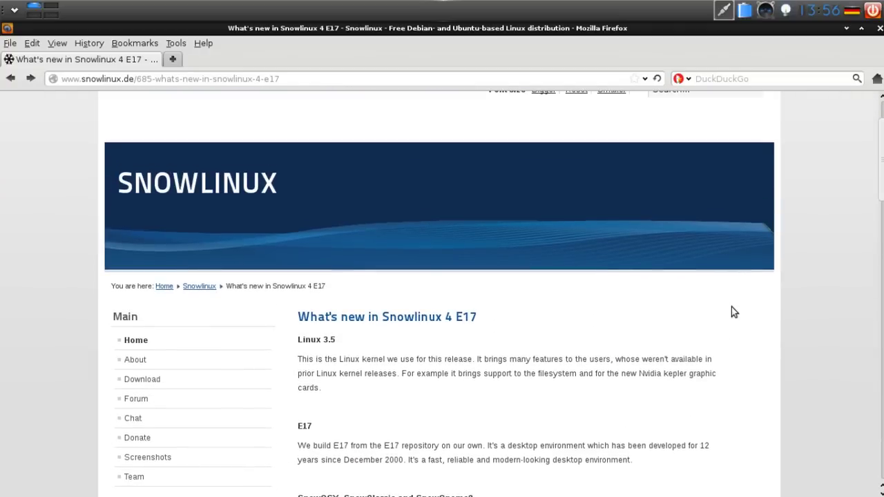
- Minimize the browser, switch to the Software Center and view the Tomboy Notizen details before returning to the overview
click(847, 29)
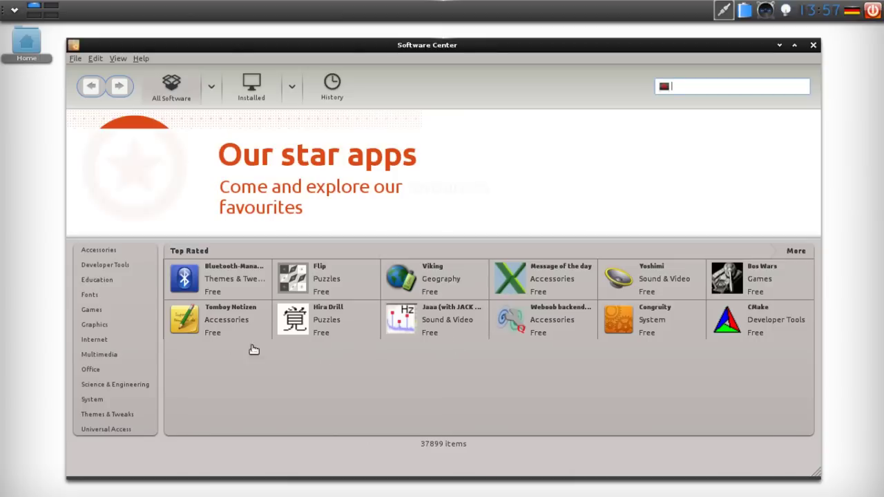
click(188, 327)
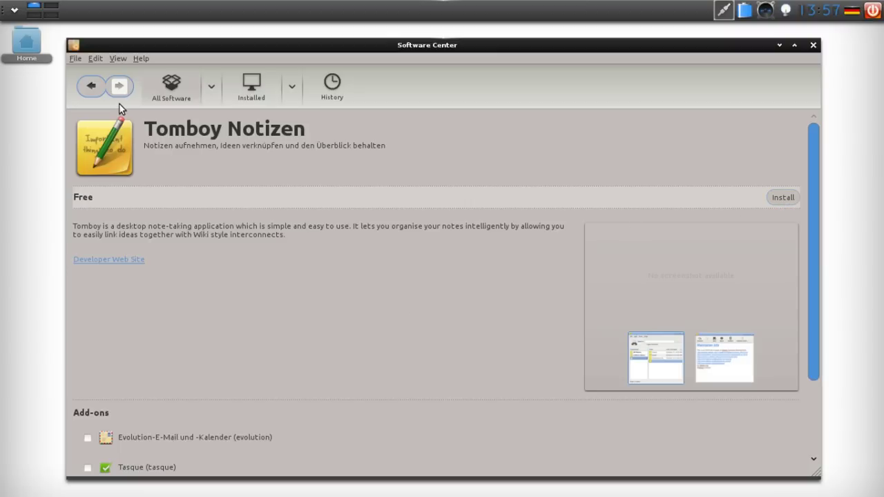
click(98, 91)
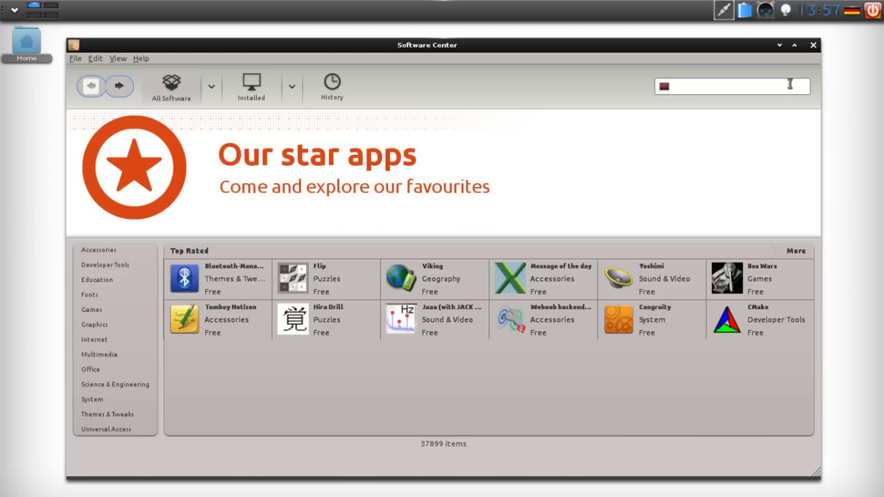
- Open the Software Center's Software Sources settings to examine the enabled Debian software components
click(102, 60)
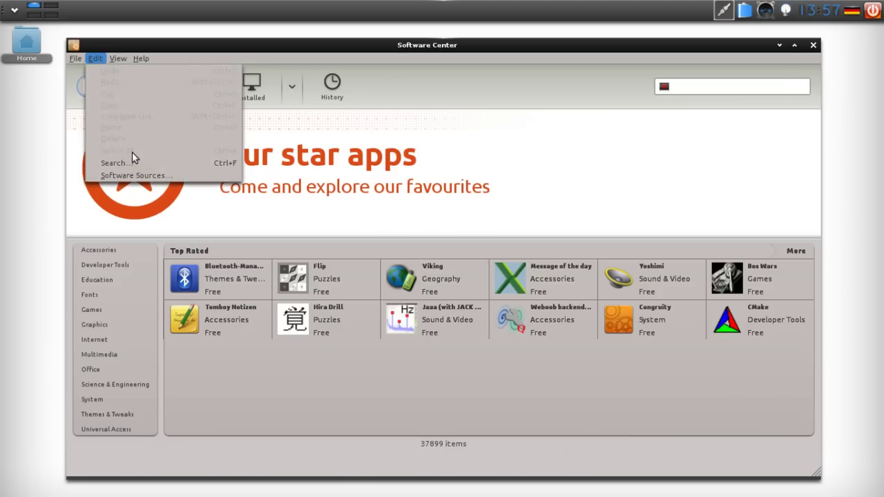
click(138, 175)
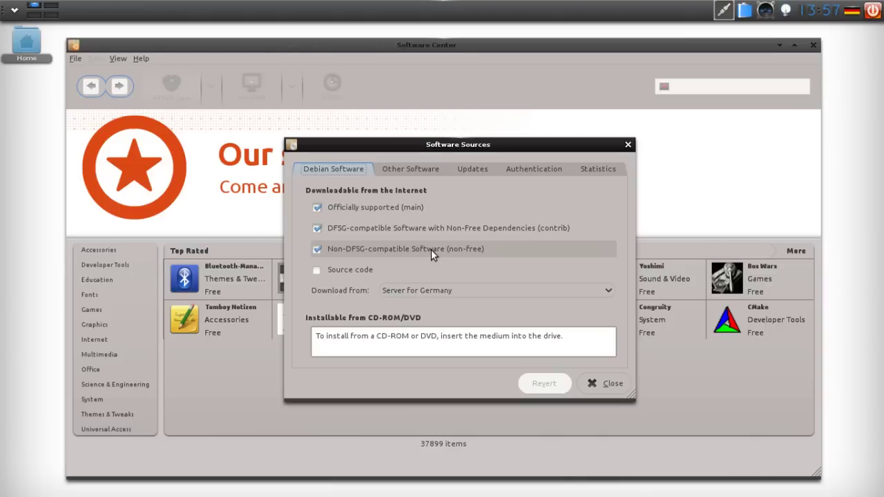
- Look through the multimedia applications installed on the system and dismiss the application list
click(15, 10)
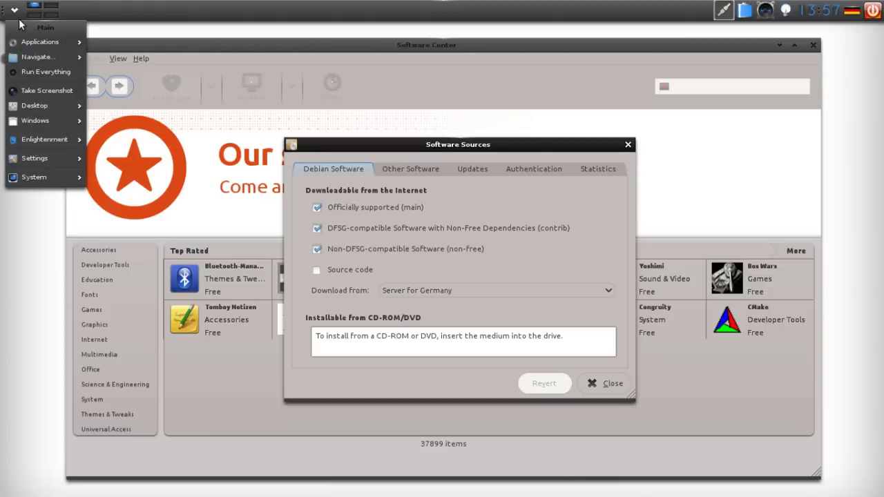
mouse_move(26, 43)
mouse_move(108, 43)
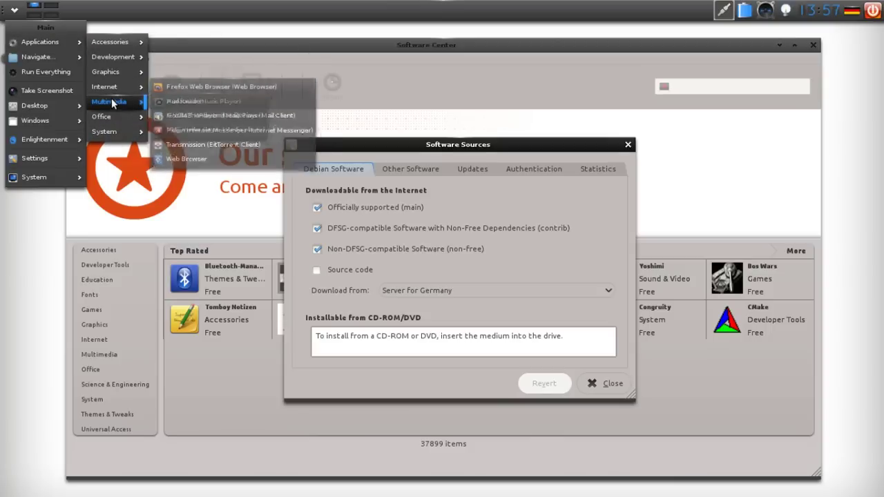
mouse_move(112, 101)
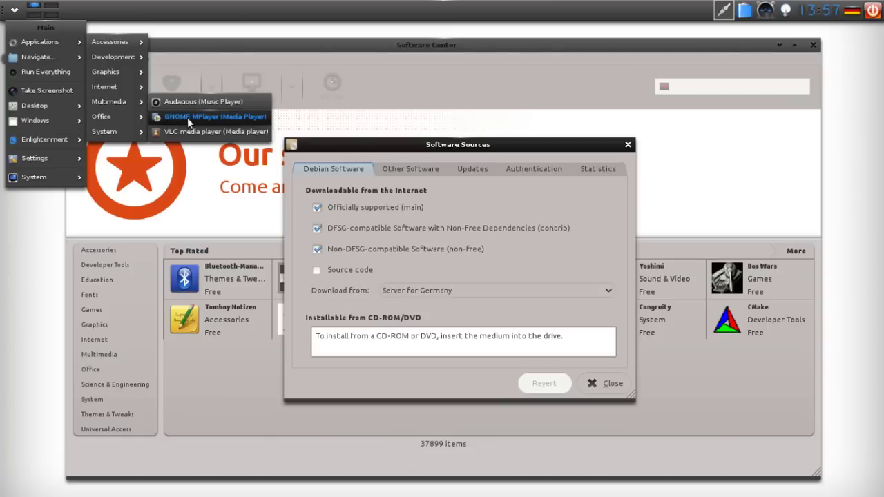
click(381, 154)
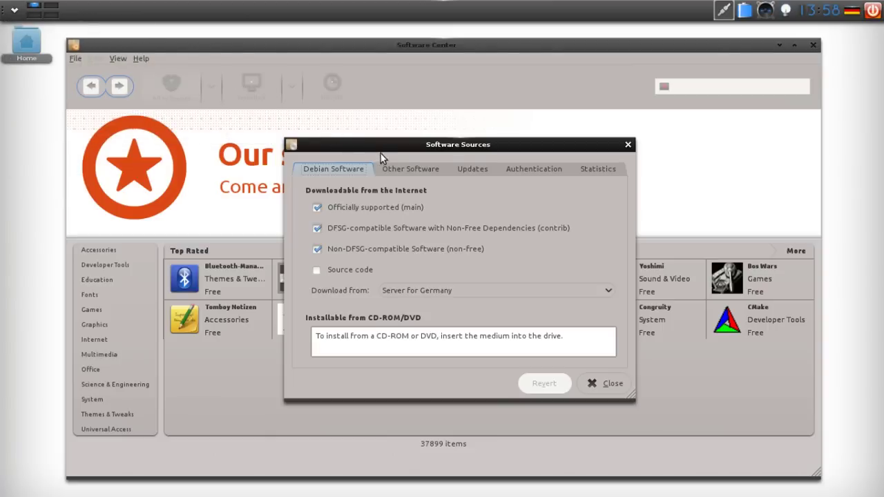
- Examine the additional repositories in Other Software, and close both Software Sources and the Software Center
click(398, 169)
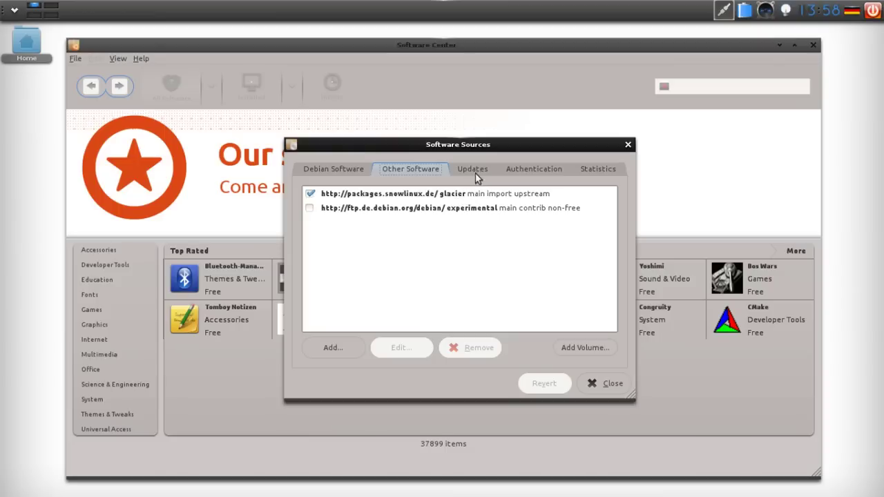
click(604, 383)
click(813, 46)
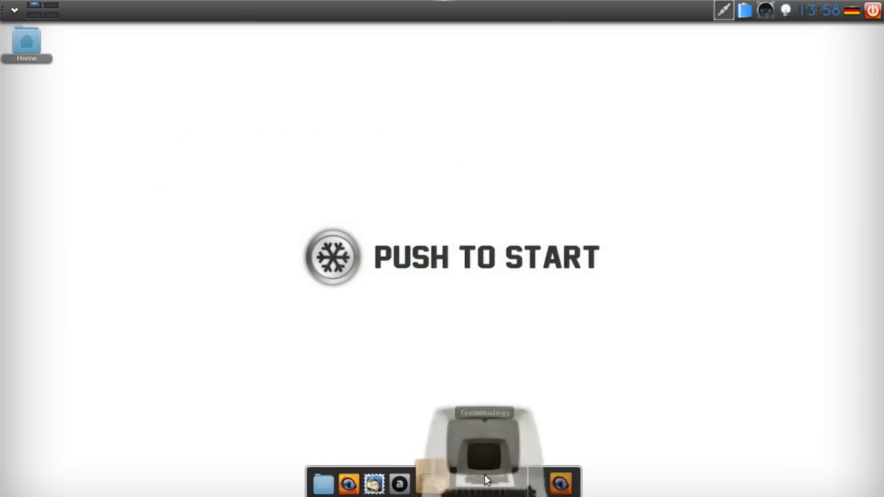
- Launch the Terminology terminal and list the contents of the home folder's Videos directory with the find command
drag(239, 38, 468, 170)
text(fin)
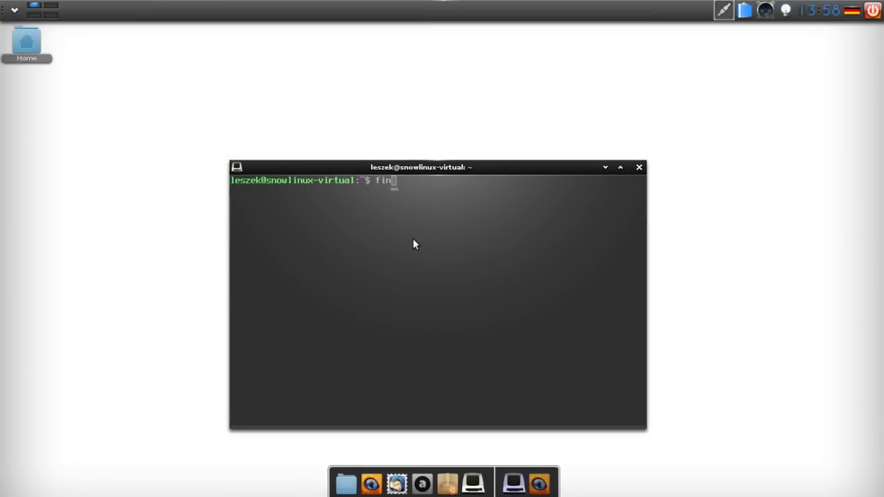
text(d /home/leszek/Videos/)
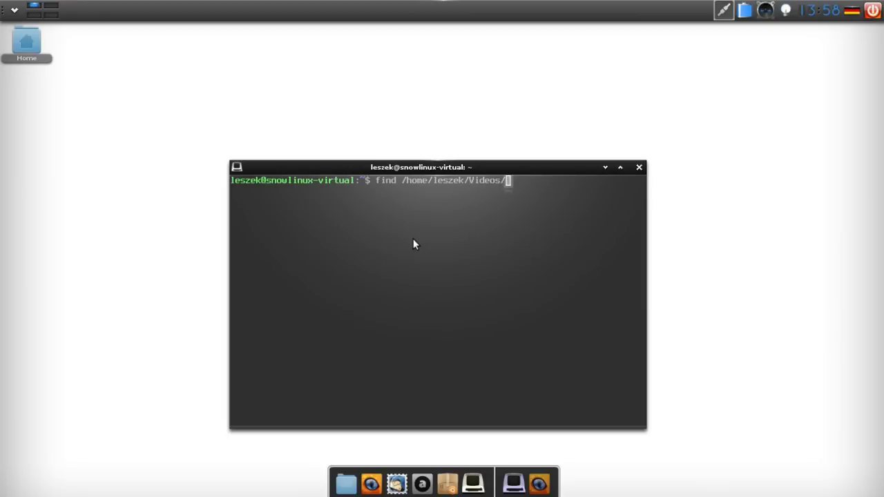
key(Return)
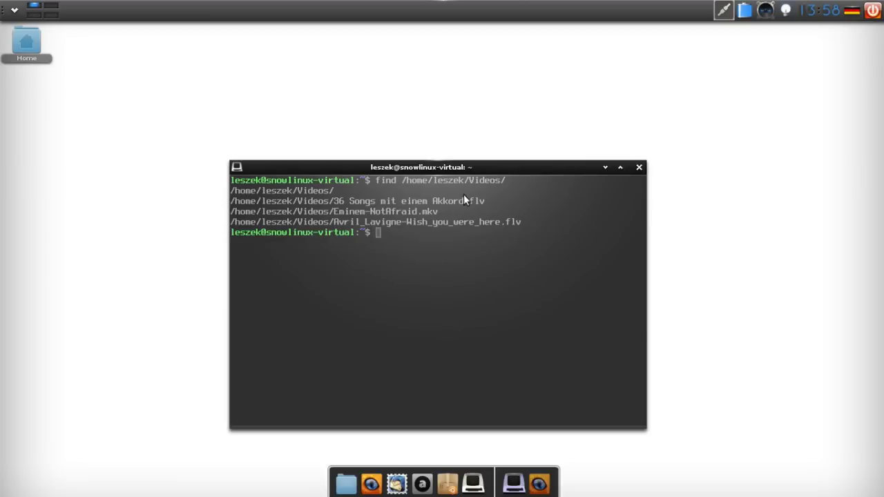
- Preview Eminem-NotAfraid.mkv inside the terminal, pause the playback, dismiss the video and close the terminal
click(345, 213)
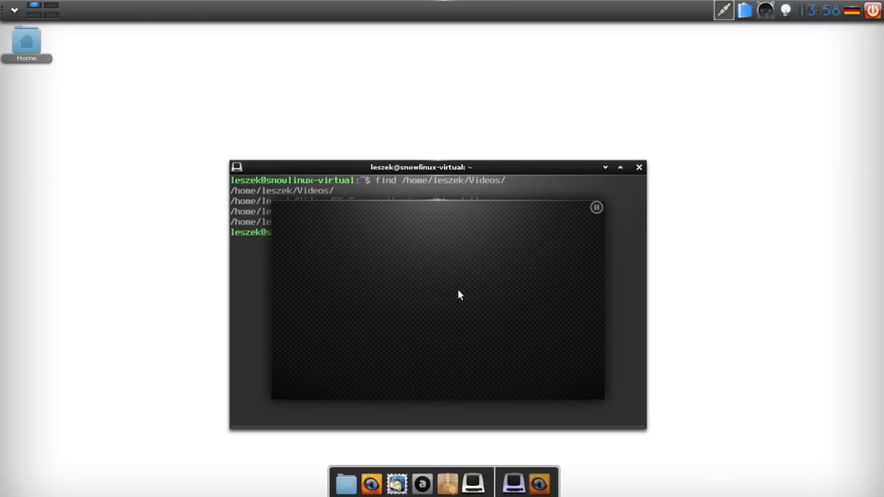
mouse_move(598, 209)
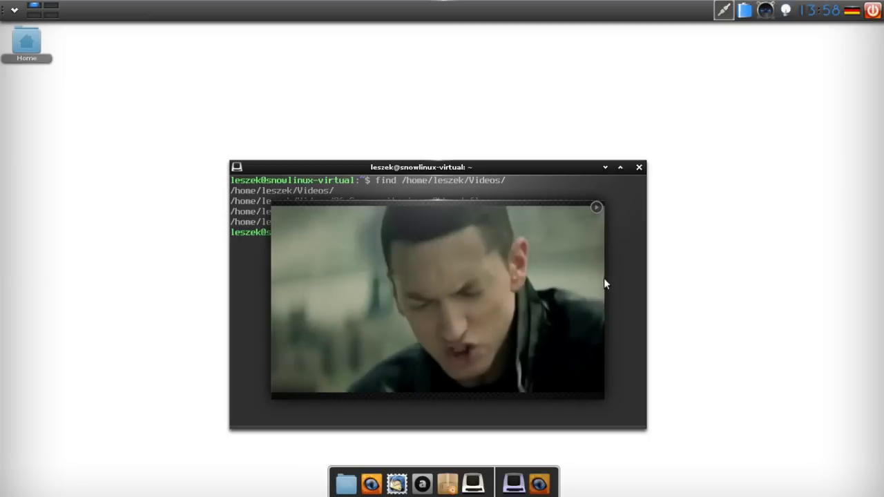
click(632, 263)
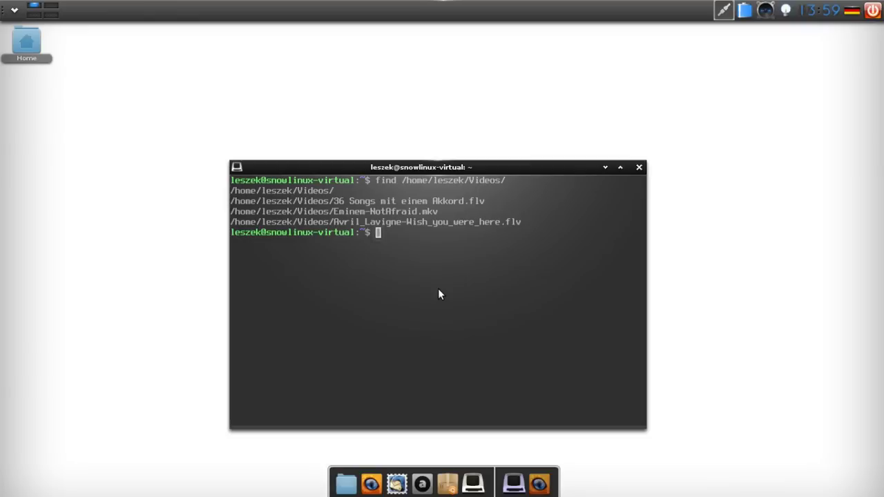
click(639, 167)
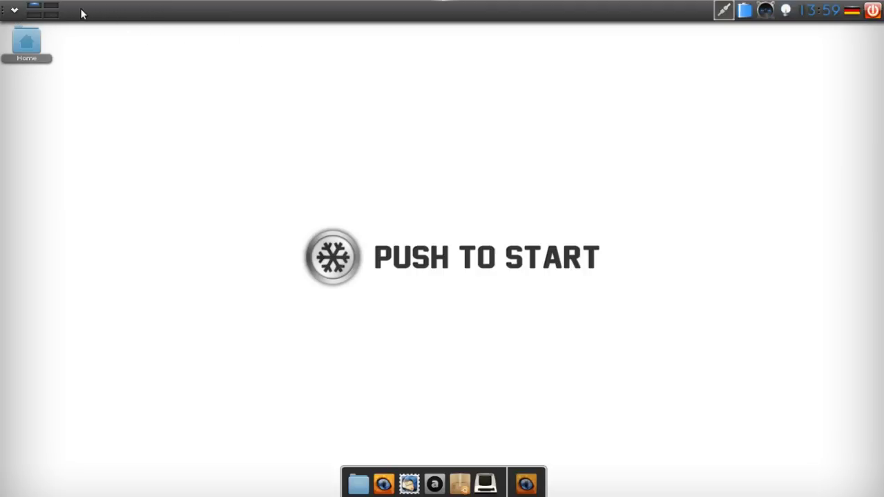
- Open and dismiss the main menu, and switch to the second virtual desktop and back to the first
click(14, 11)
click(13, 11)
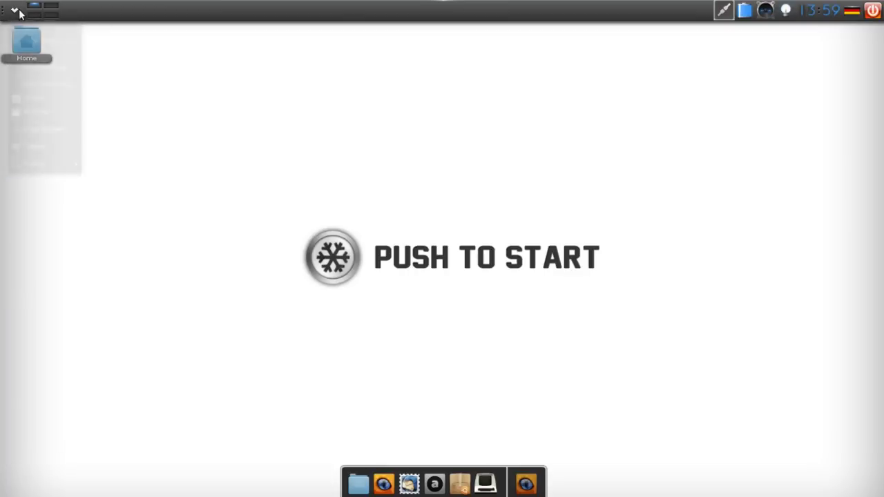
click(54, 7)
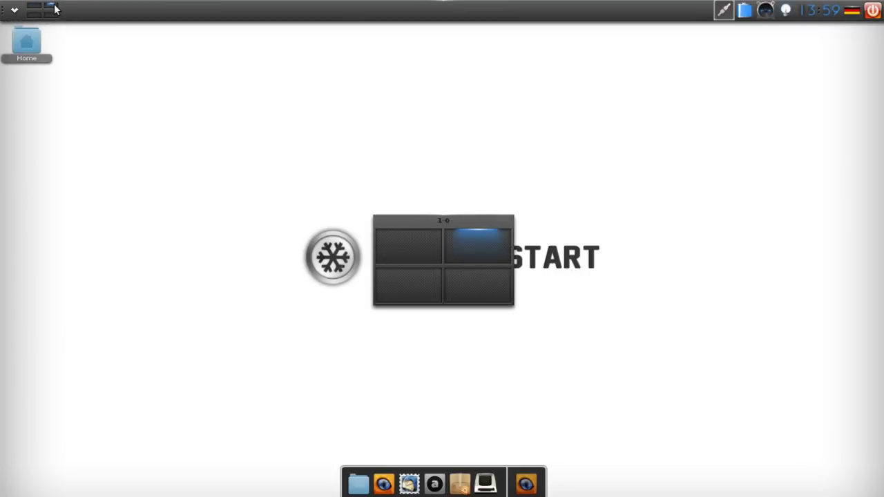
click(36, 7)
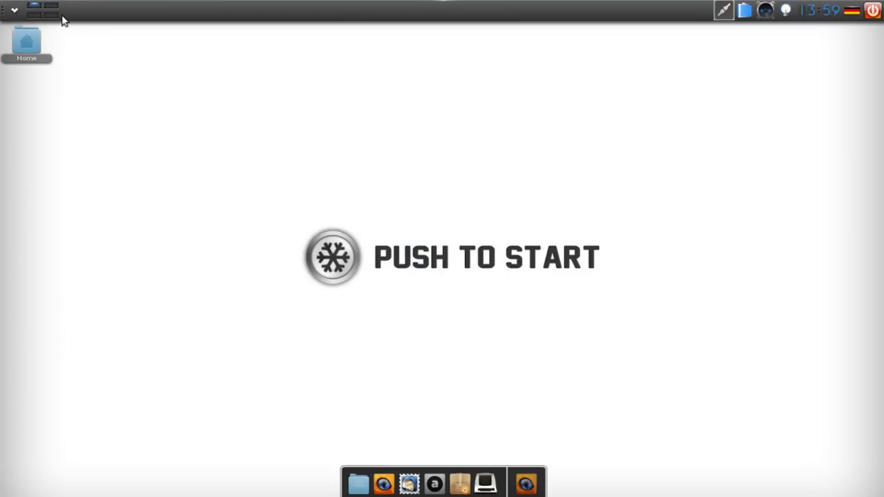
- Check the available network connections, and look through the output and input channels in the sound Mixer before closing it
click(724, 11)
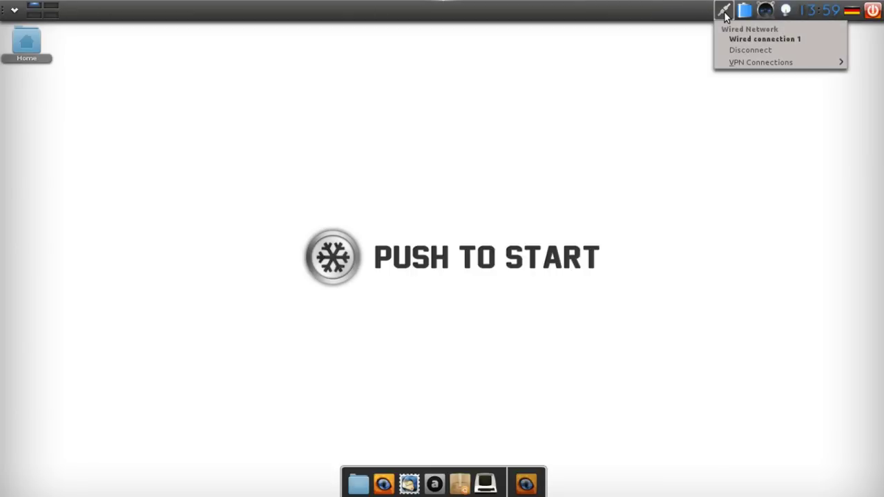
click(673, 26)
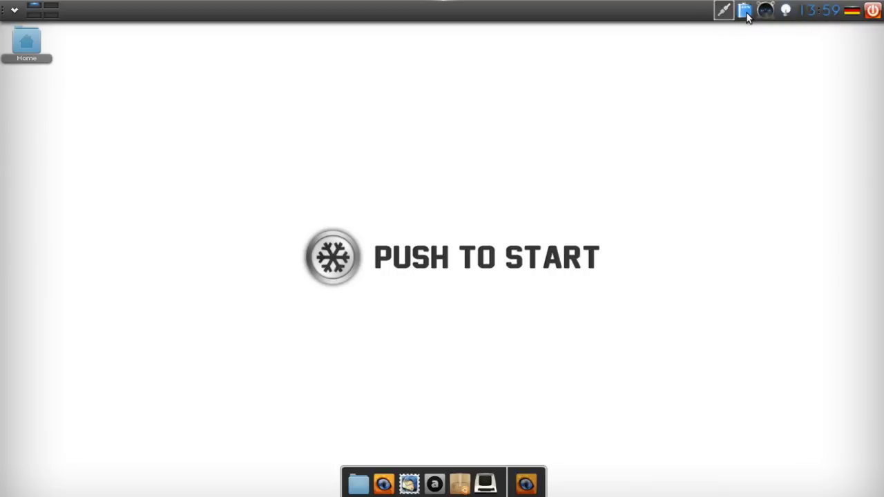
click(765, 11)
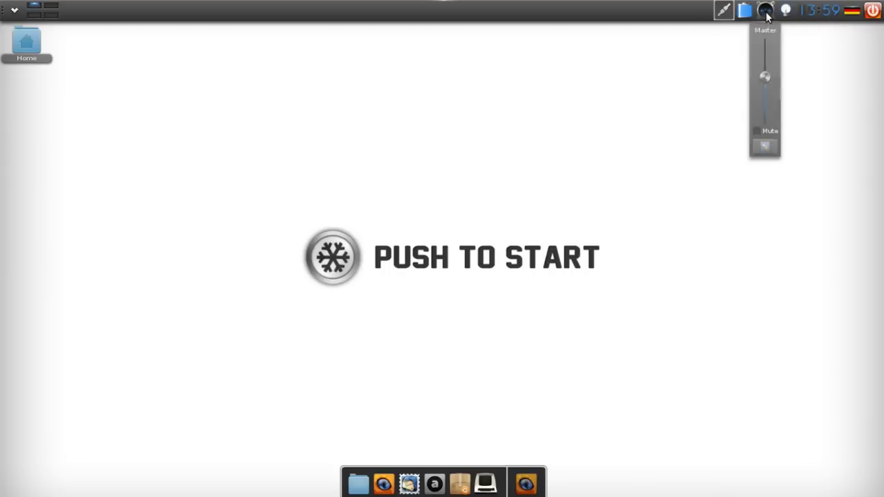
click(765, 151)
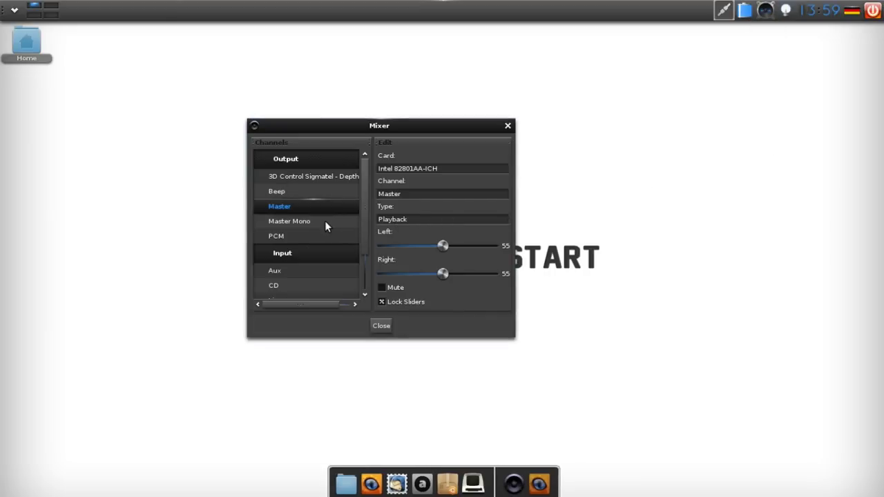
drag(365, 214, 367, 177)
click(382, 326)
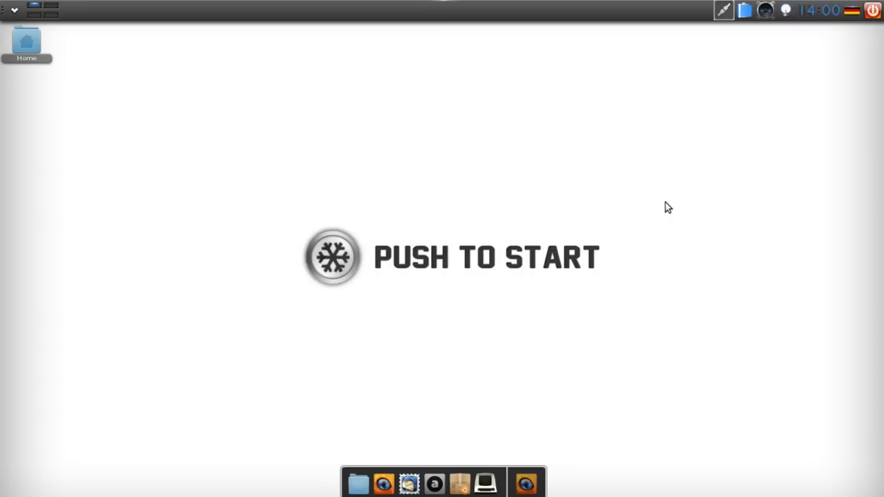
- Try out the backlight control by dimming the screen and brightening it again, and open the backlight settings
click(786, 14)
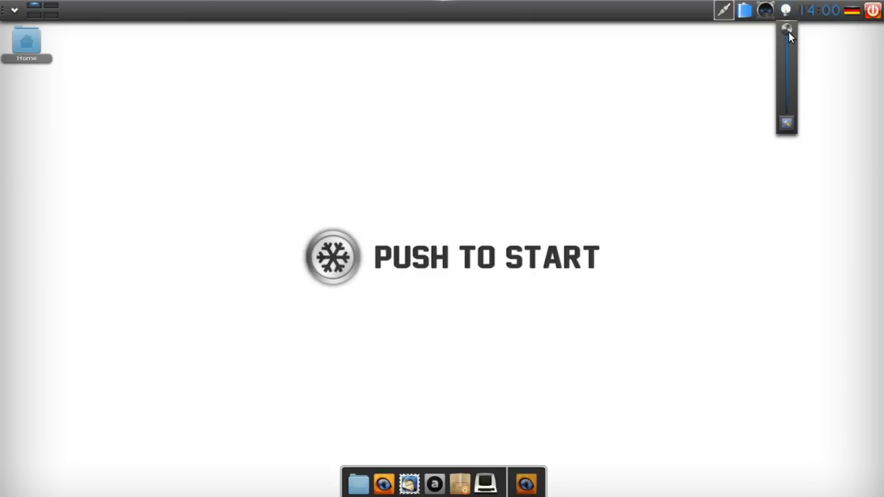
mouse_move(788, 31)
mouse_down()
mouse_move(791, 112)
mouse_move(788, 37)
mouse_up()
drag(790, 87, 791, 111)
drag(789, 108, 783, 45)
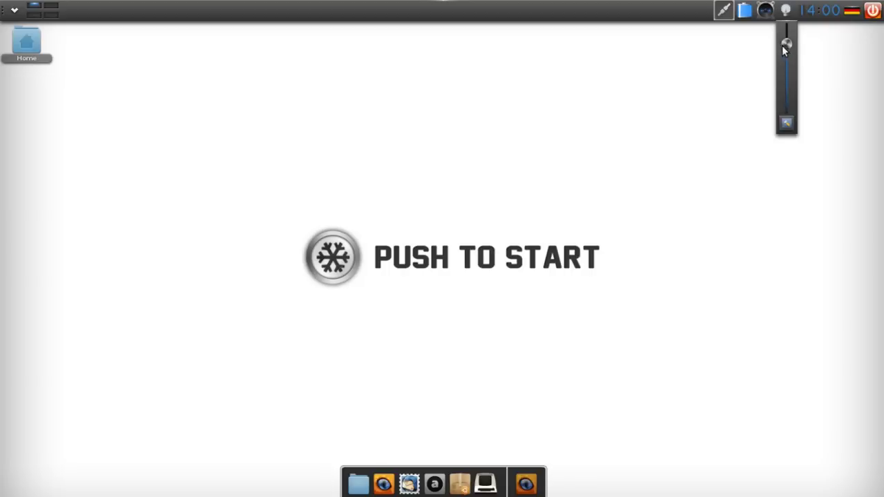
click(787, 124)
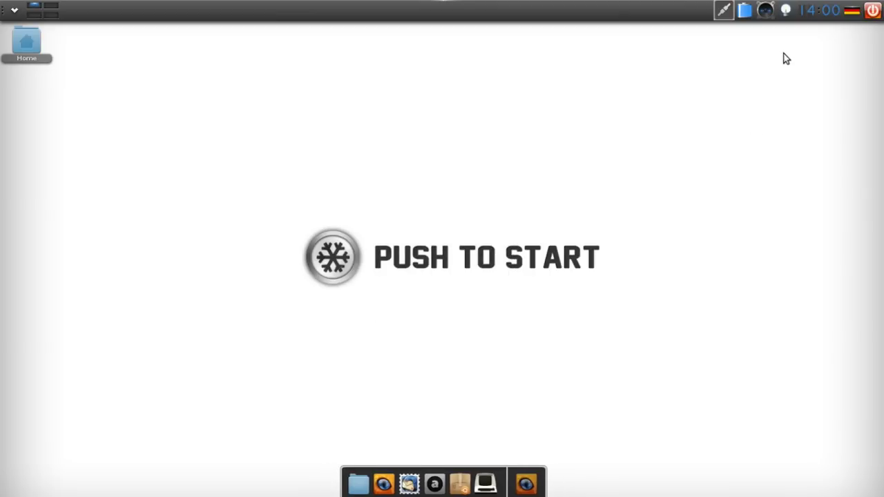
- View the calendar, open Clock Settings and apply the Numbers date format to the panel clock
click(817, 15)
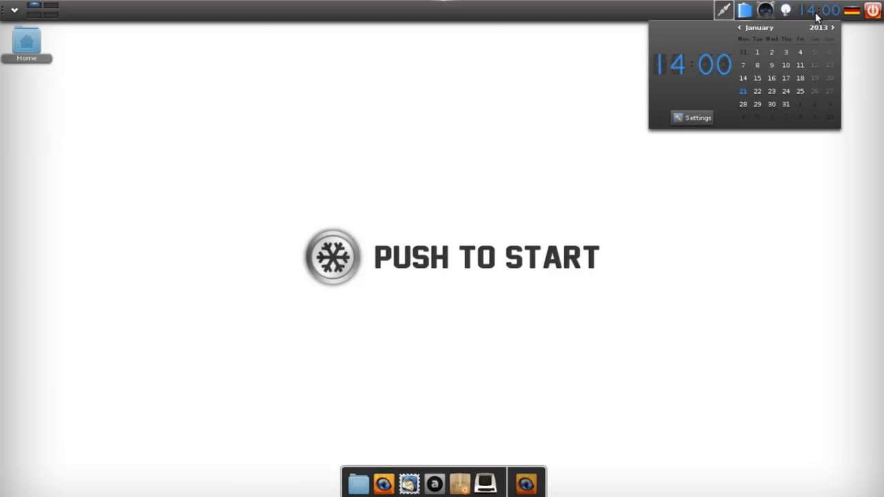
click(695, 119)
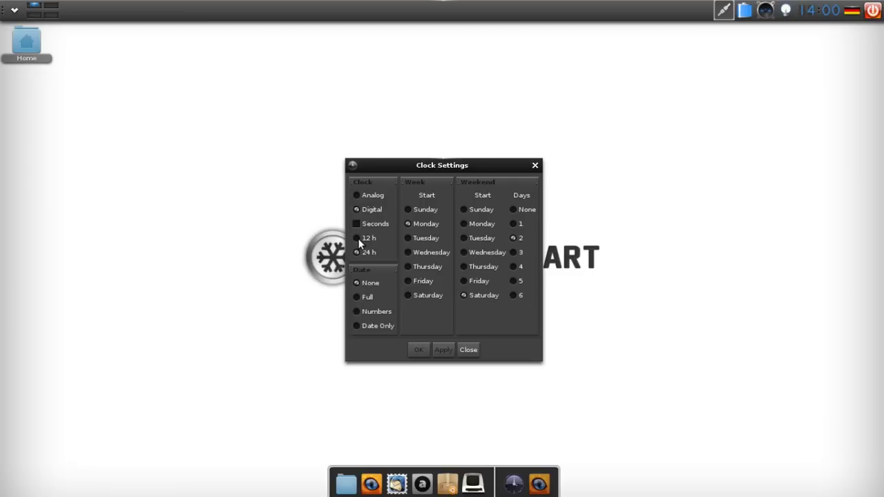
click(378, 312)
click(442, 351)
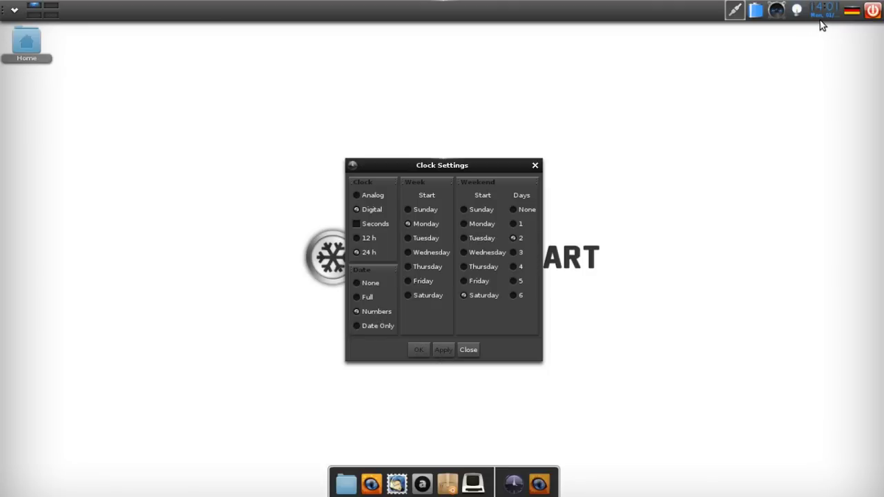
- Set the clock's date display back to None, apply it and close Clock Settings
click(361, 285)
click(444, 350)
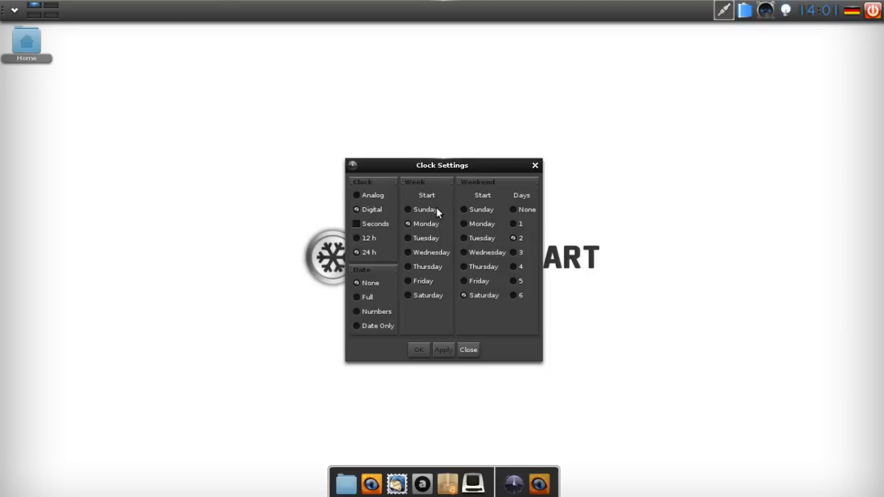
click(468, 350)
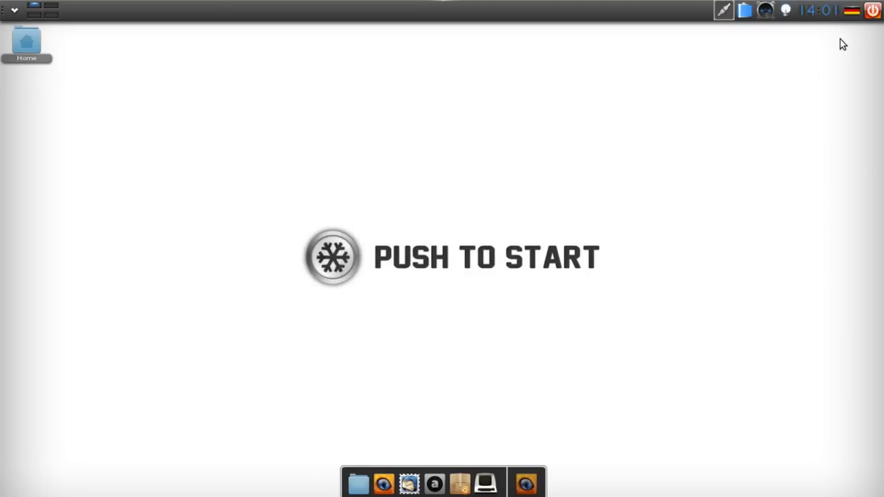
- Open Keyboard Settings to examine the configured layouts and the available keyboard models
click(851, 12)
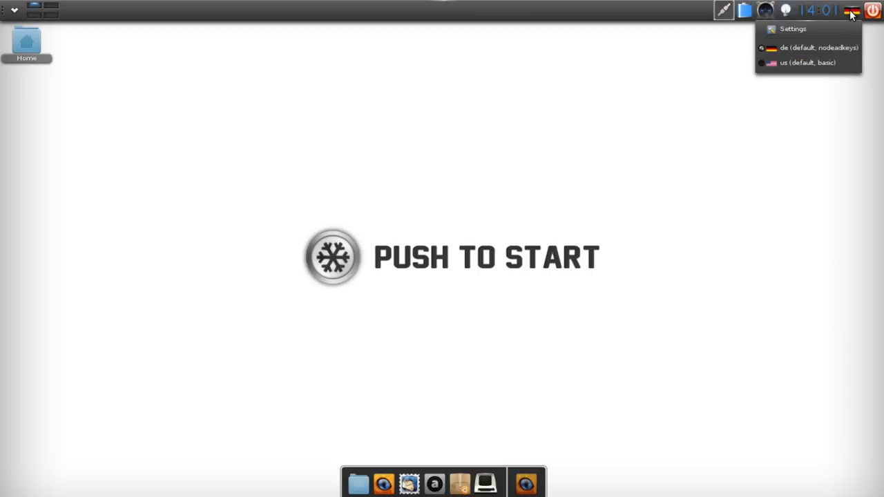
click(815, 30)
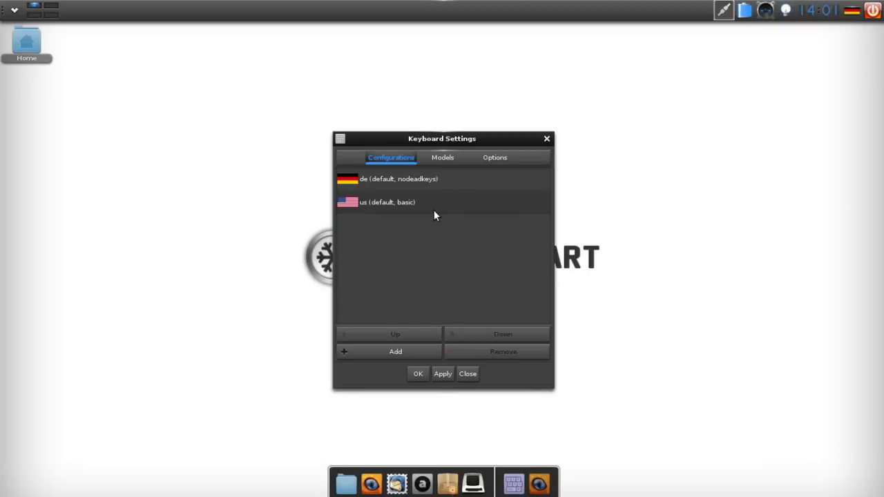
click(452, 158)
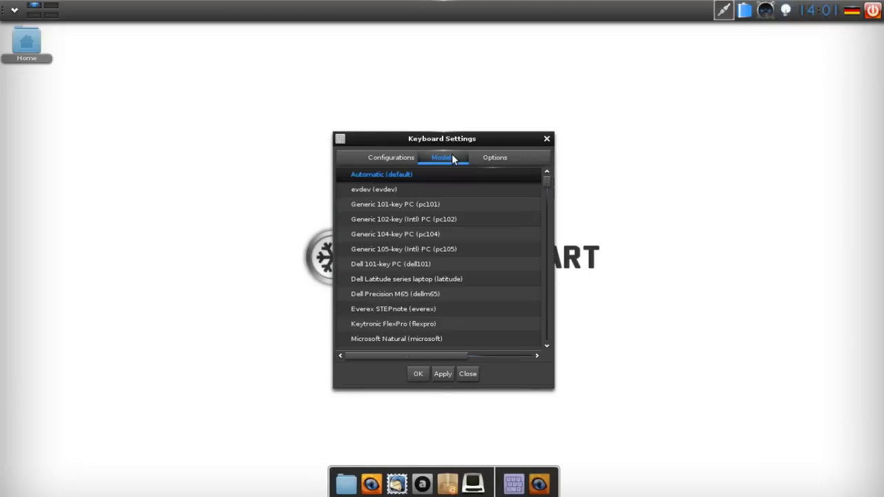
mouse_move(545, 182)
mouse_down()
mouse_move(549, 341)
mouse_move(548, 173)
mouse_up()
- Look through the keyboard options for layout switching, 3rd level and Ctrl key position, and close Keyboard Settings
click(495, 158)
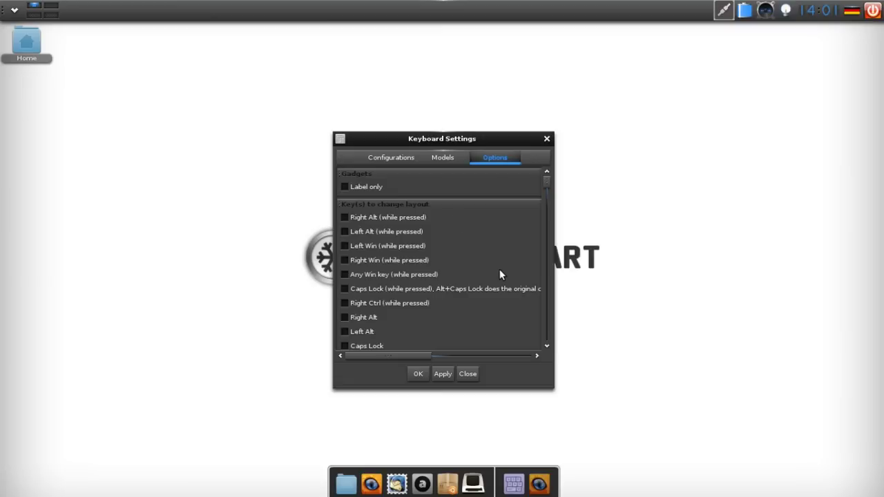
scroll(500, 275, down, 8)
scroll(501, 275, down, 5)
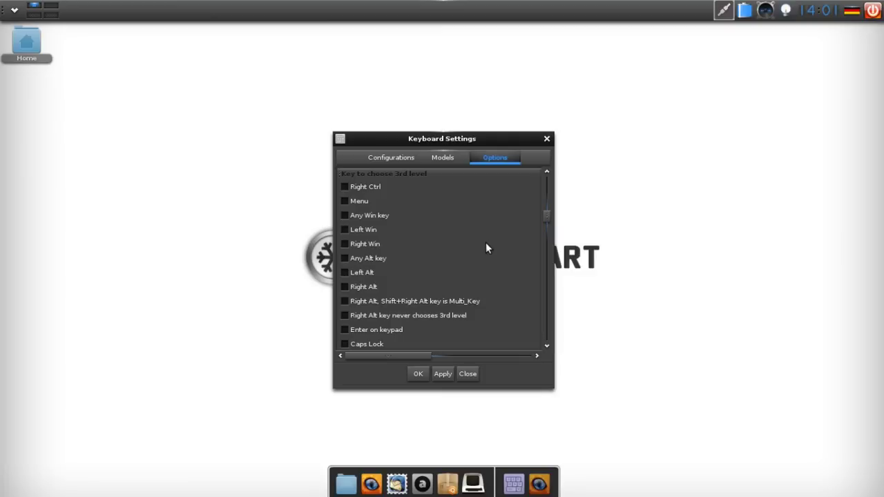
scroll(486, 247, down, 5)
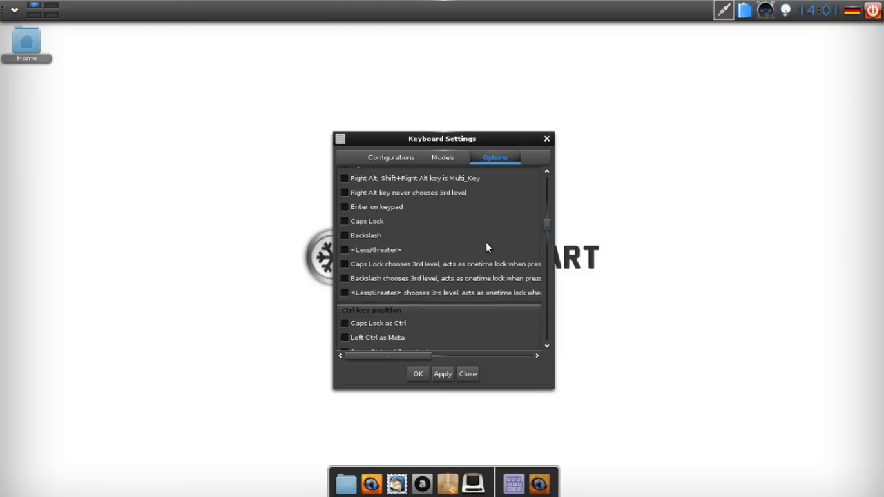
scroll(486, 247, up, 1)
scroll(486, 247, up, 2)
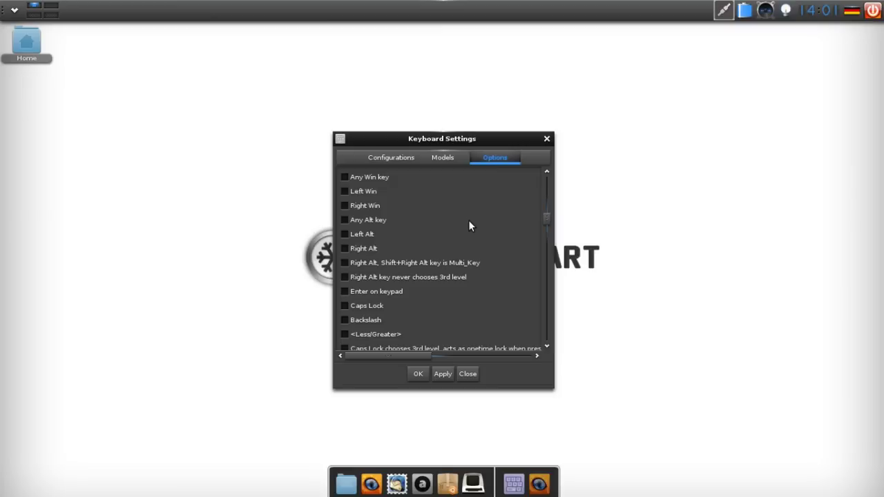
scroll(469, 225, down, 5)
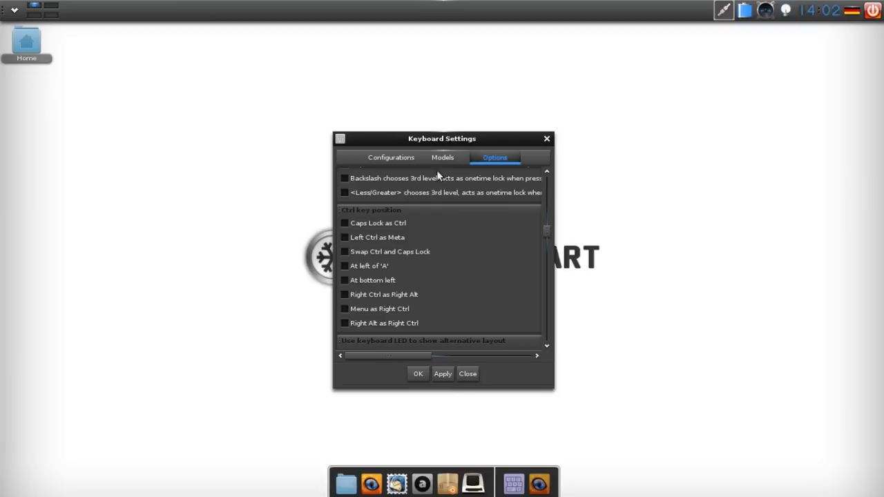
click(474, 377)
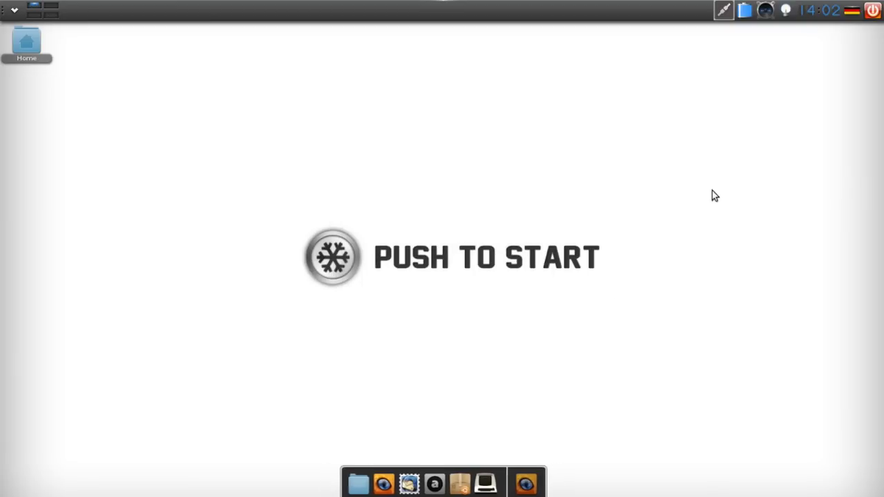
- View the power and log-out choices, cancel the dialog and open the main menu
click(868, 15)
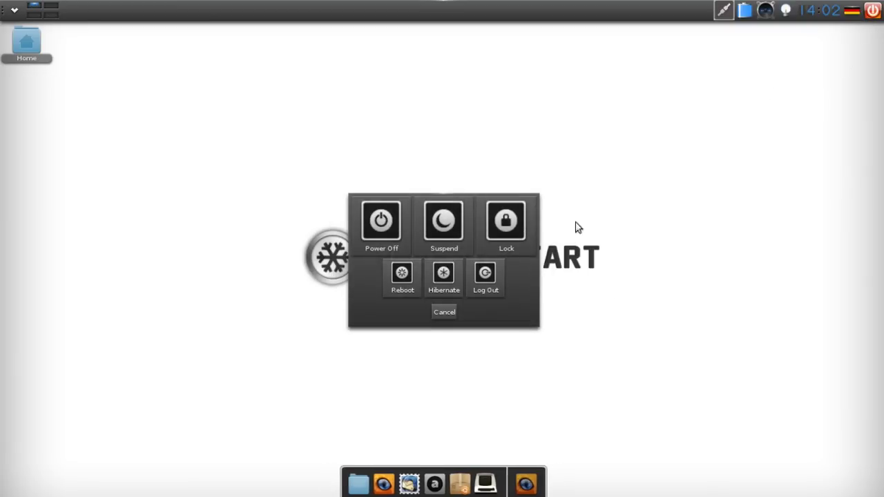
click(444, 313)
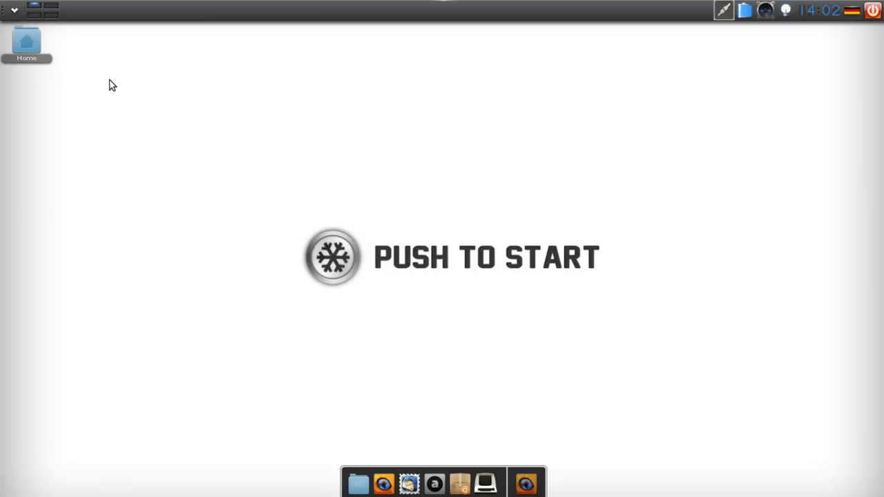
click(13, 11)
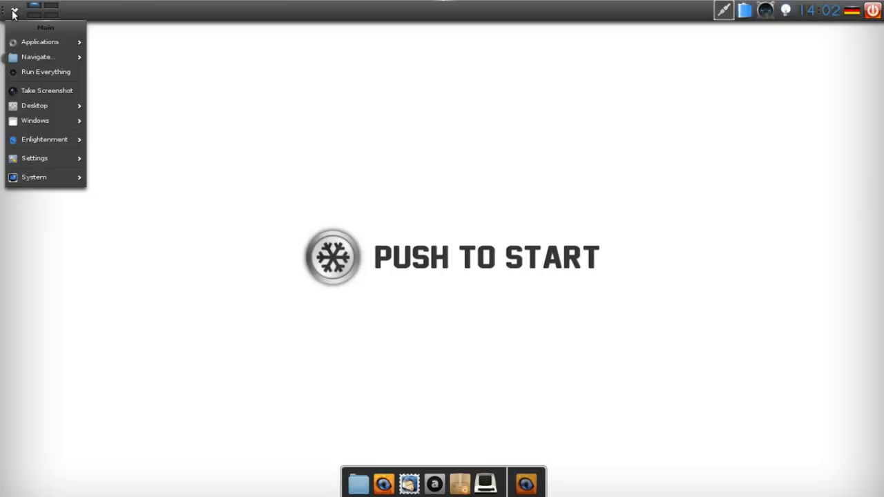
- Open the File Manager from the Accessories applications, check its version in the About information and close that dialog
mouse_move(32, 42)
mouse_move(108, 42)
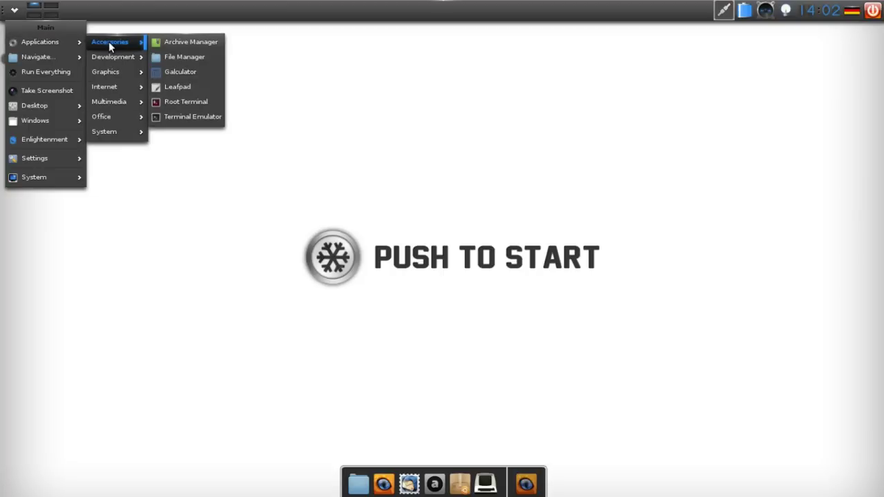
click(207, 59)
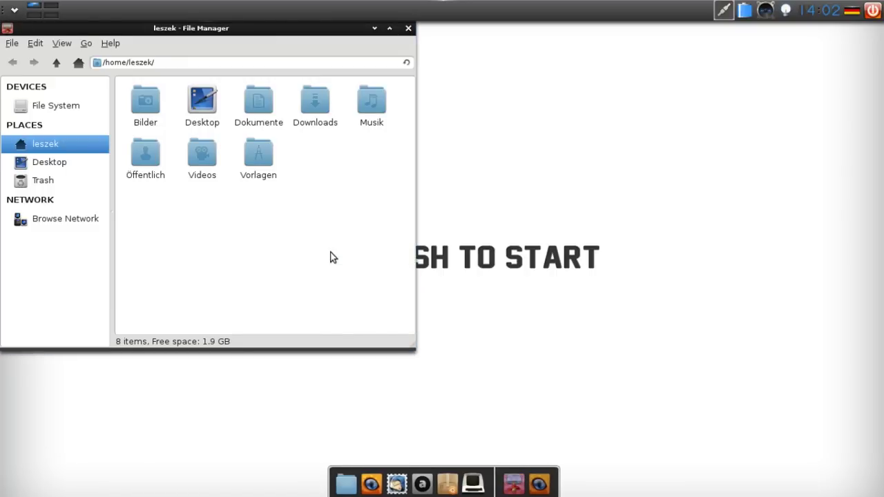
click(107, 44)
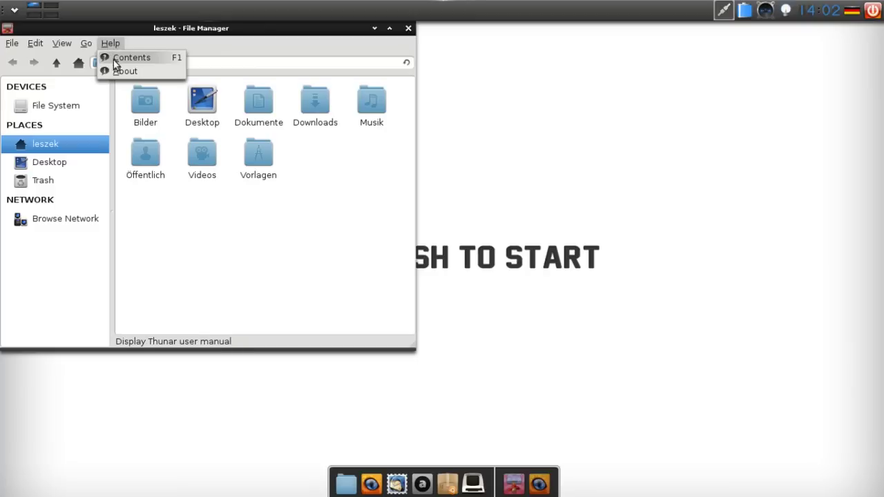
click(117, 72)
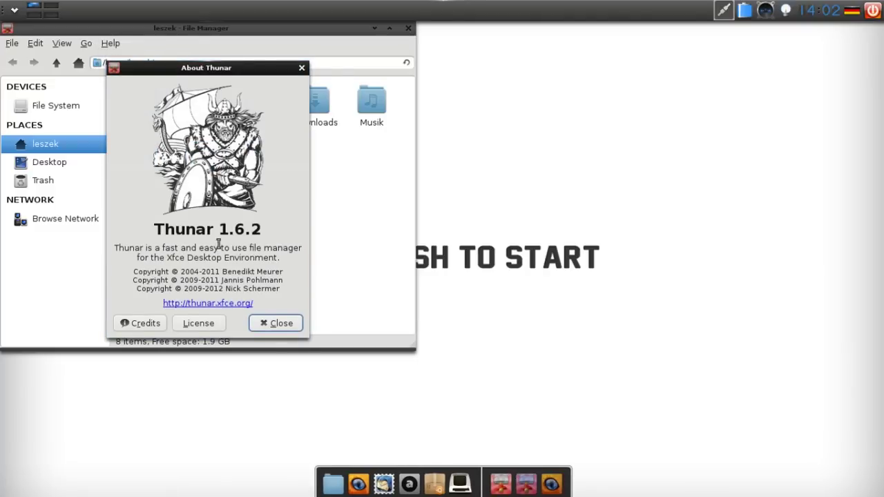
drag(155, 228, 267, 228)
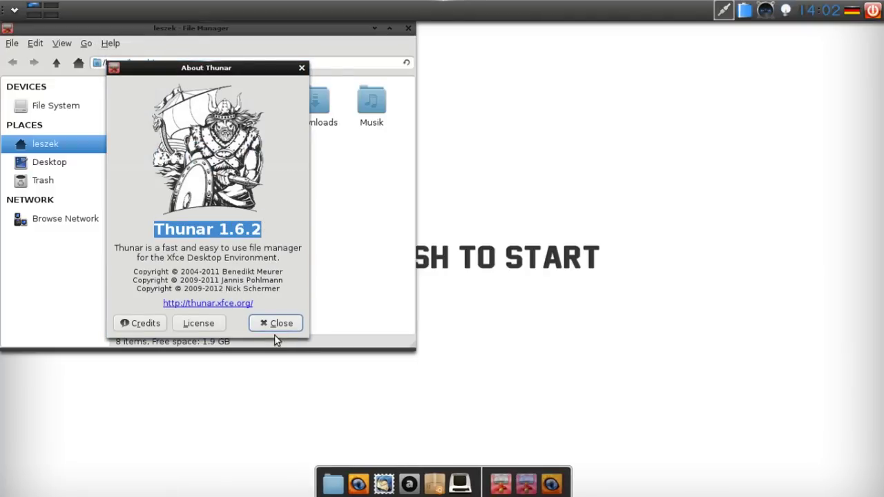
click(290, 325)
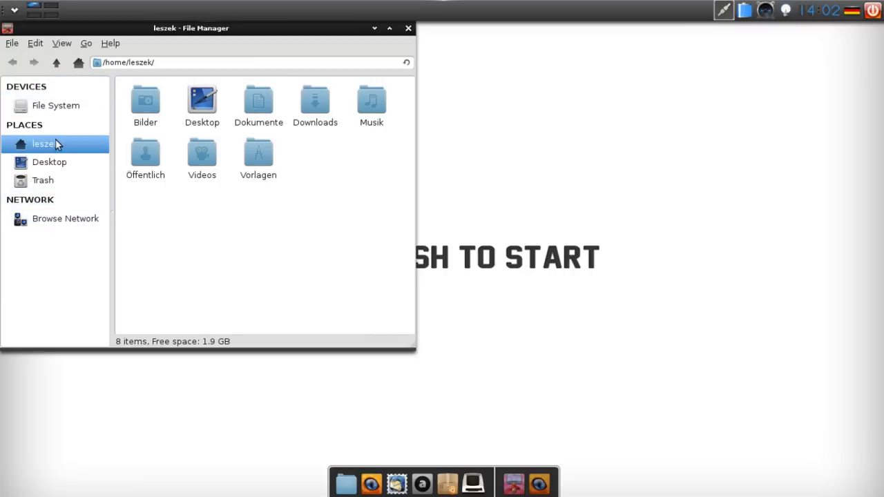
- Select the home folder's path in the file manager, then browse the network locations
click(195, 61)
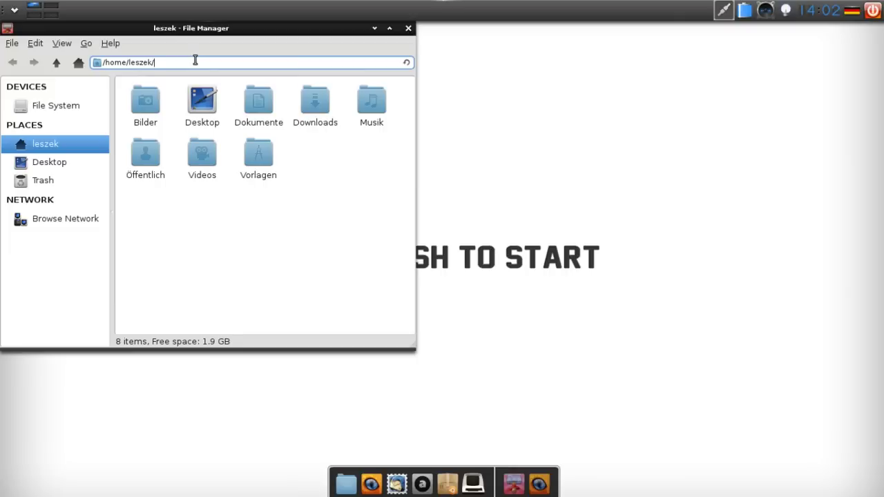
triple_click(196, 61)
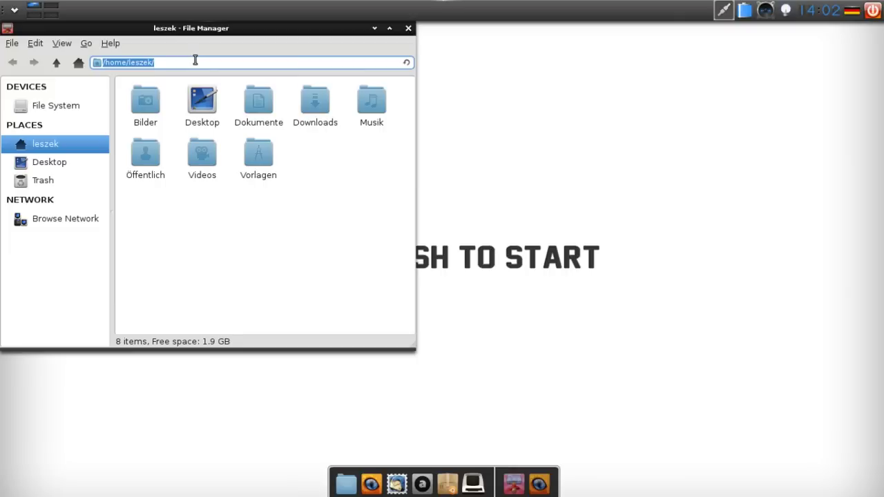
click(69, 222)
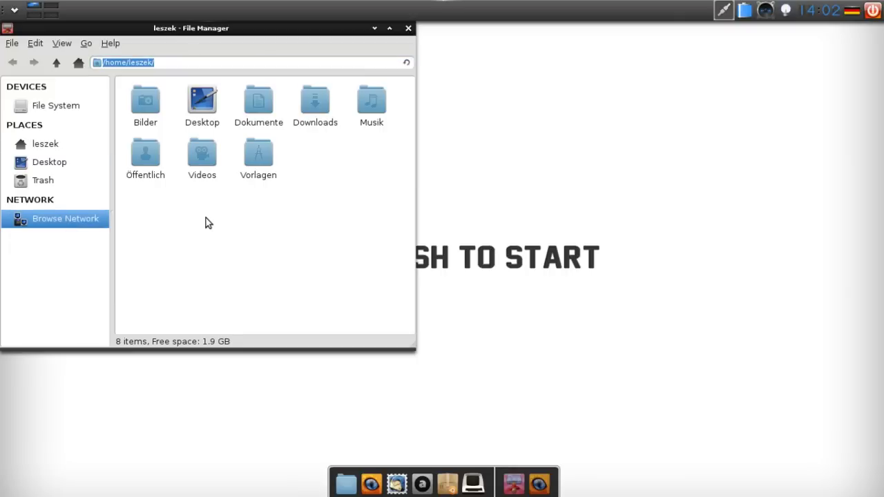
- Connect the file manager over sftp to 192.168.178.24 with the user's login name and enter the account password
click(182, 62)
triple_click(182, 62)
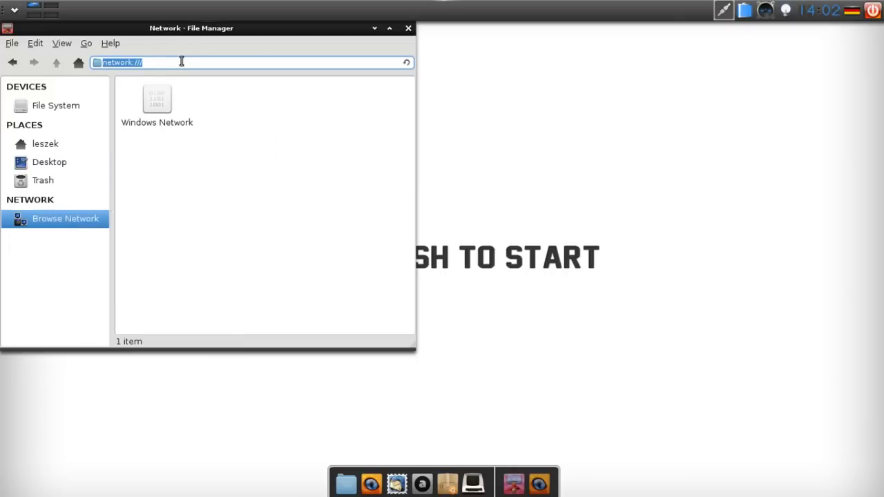
text(sftp://le)
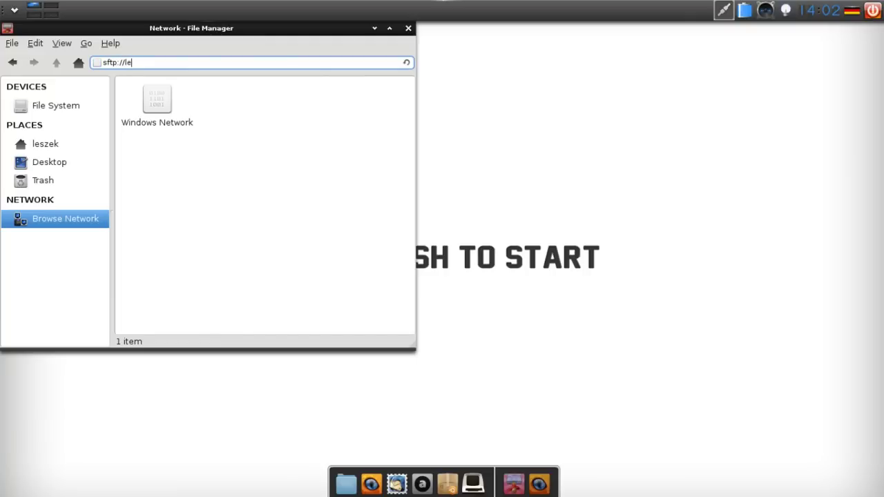
text(szek@192.168.178.24)
key(Return)
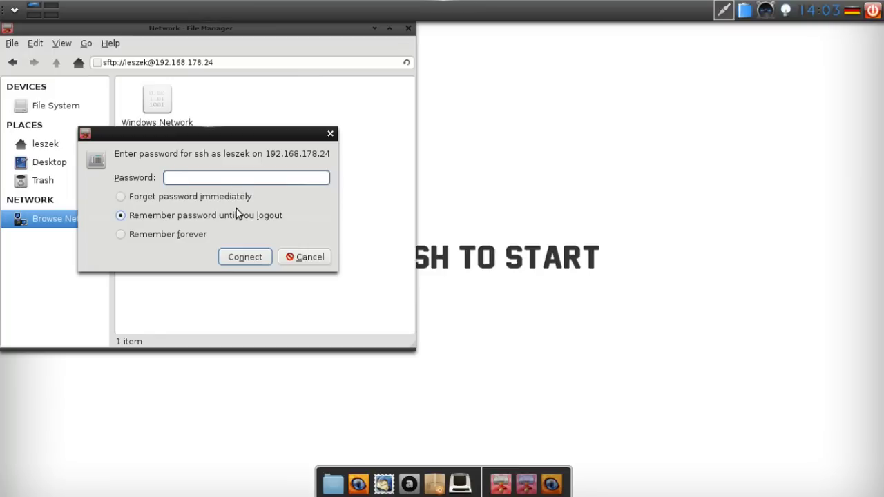
text(***********)
key(Return)
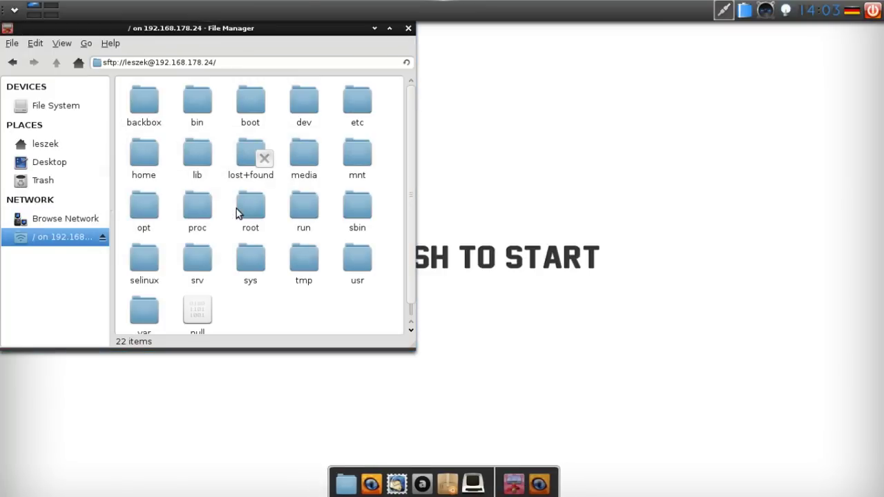
- Move the file manager away from the corner, view the home folder and the mounted sftp share, and close the window
drag(273, 29, 380, 68)
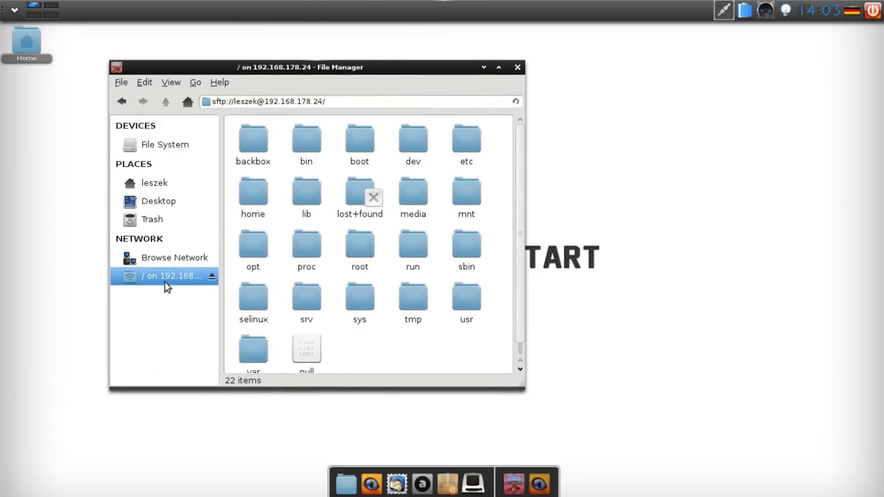
click(173, 182)
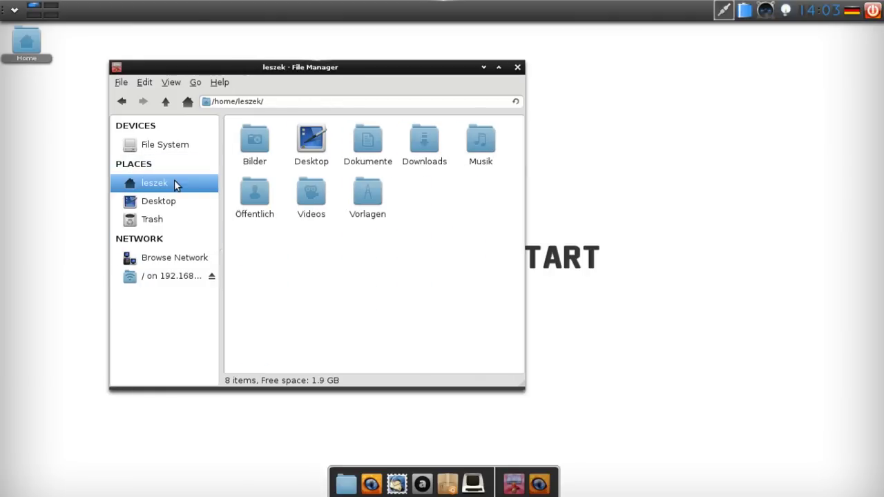
click(168, 277)
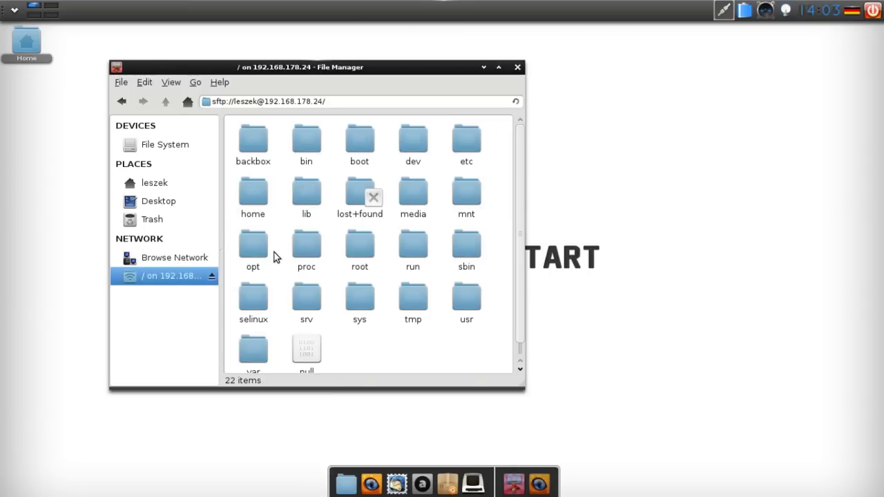
click(518, 68)
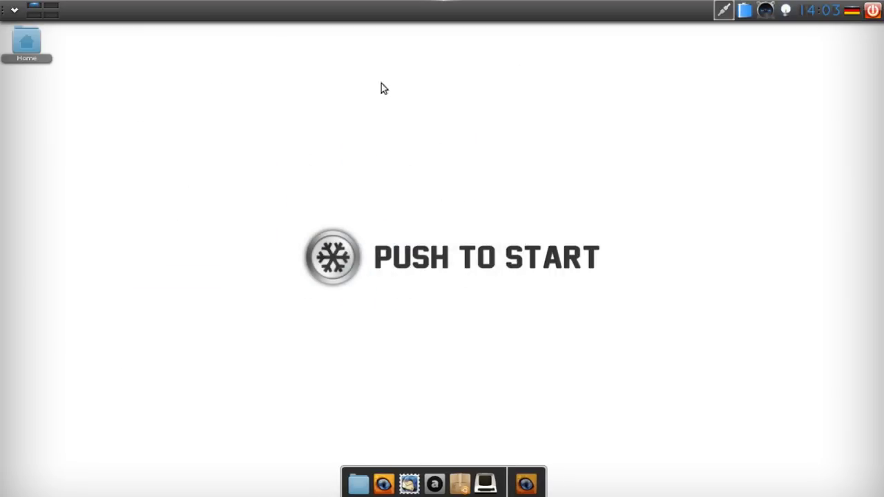
- Launch Elementary Test from the Development applications and open the Flip 2 test in the Effects group
click(14, 10)
mouse_move(18, 40)
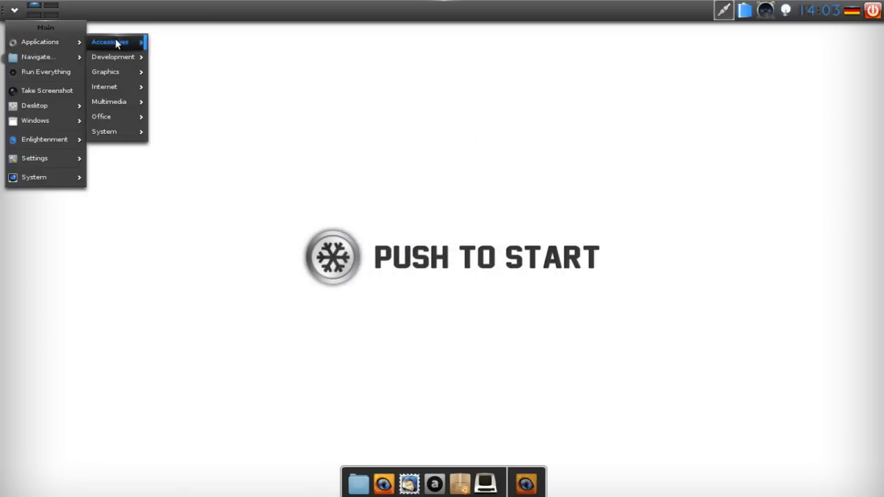
mouse_move(115, 41)
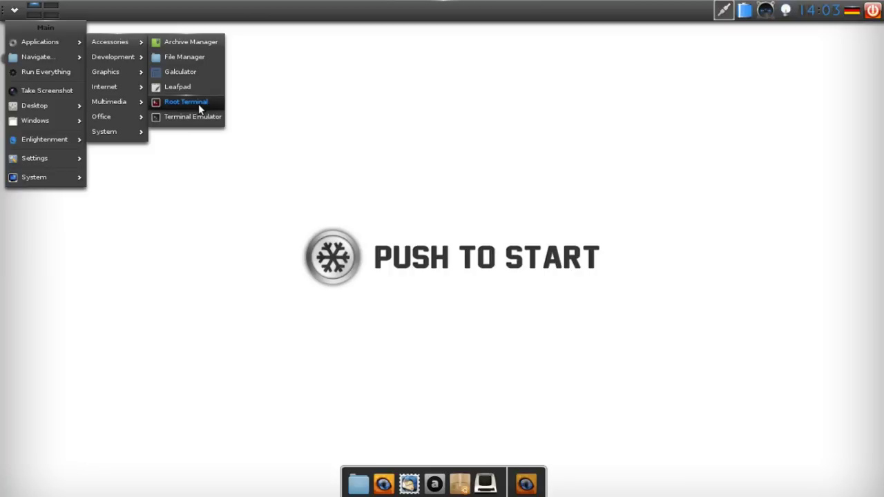
mouse_move(134, 53)
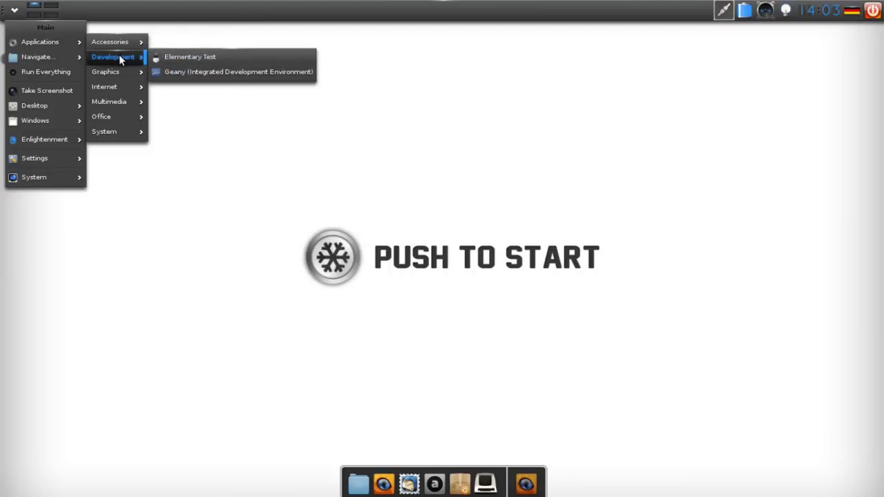
click(196, 60)
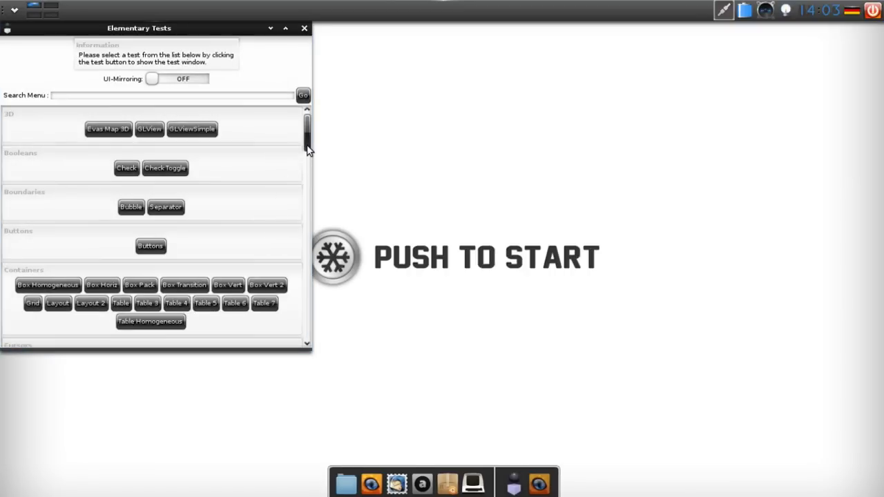
drag(307, 151, 308, 191)
click(78, 161)
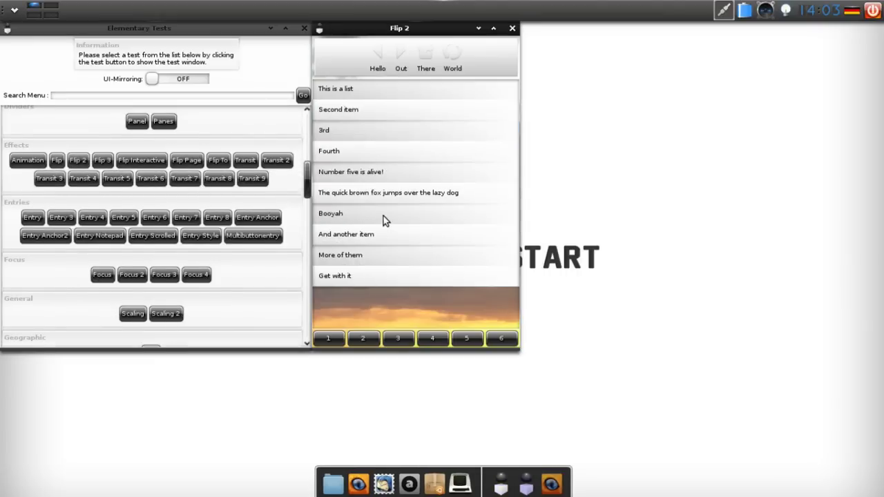
- Try several list items and flip effects 3, 4, 5, 6 and 1 in Flip 2, and close both test windows
click(382, 215)
click(368, 194)
click(378, 173)
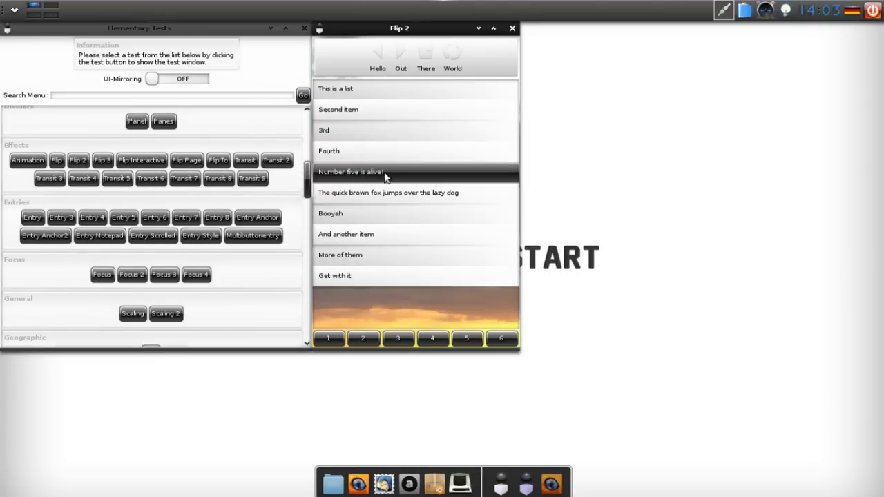
click(374, 253)
click(396, 340)
click(396, 339)
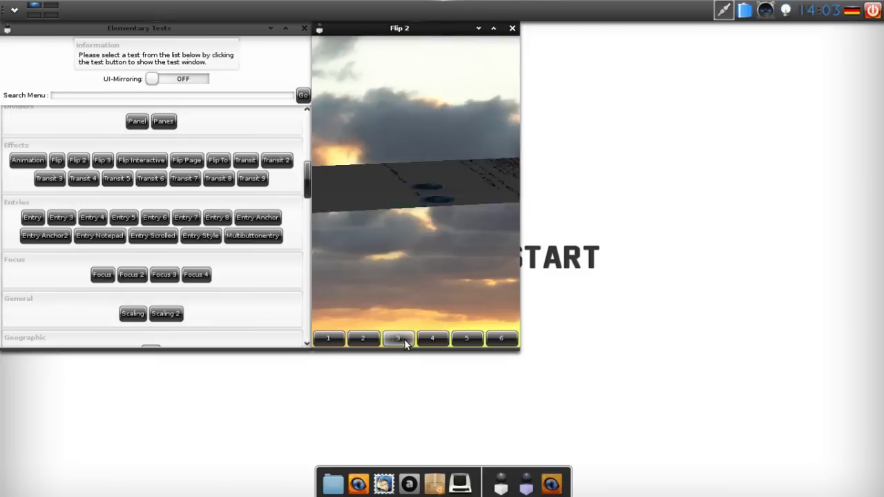
click(432, 339)
click(461, 339)
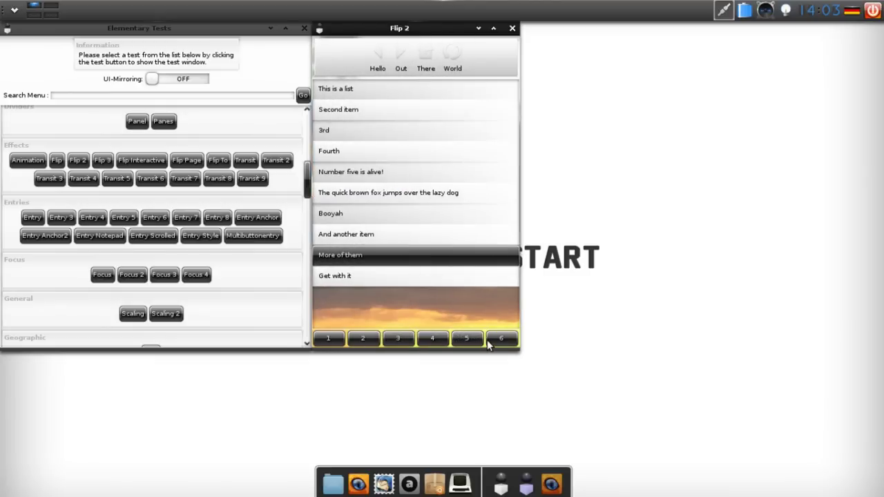
click(495, 339)
click(327, 339)
click(512, 29)
click(304, 29)
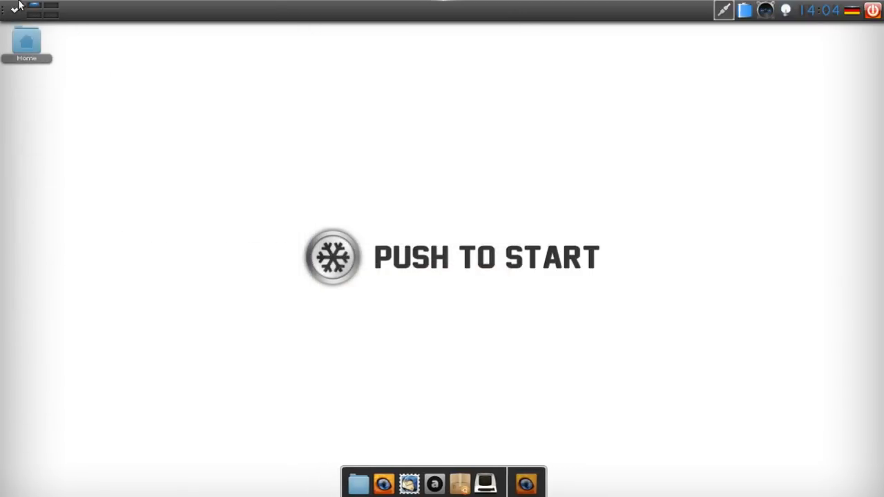
- Look through the installed applications in the Development, Graphics, Internet and Multimedia categories of the main menu
click(15, 9)
mouse_move(60, 45)
mouse_move(122, 60)
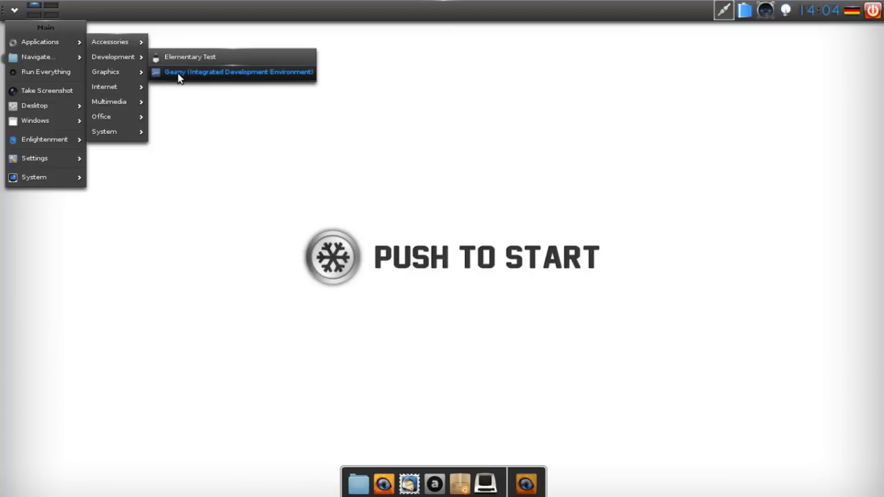
mouse_move(132, 76)
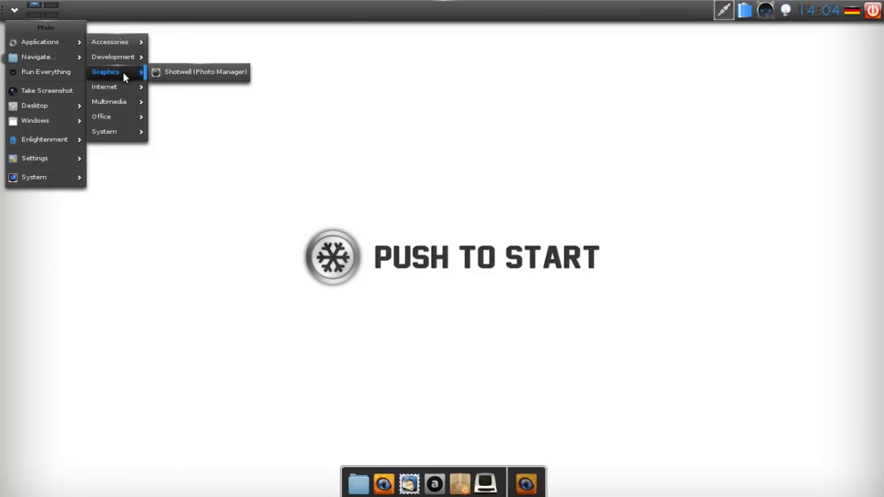
mouse_move(122, 91)
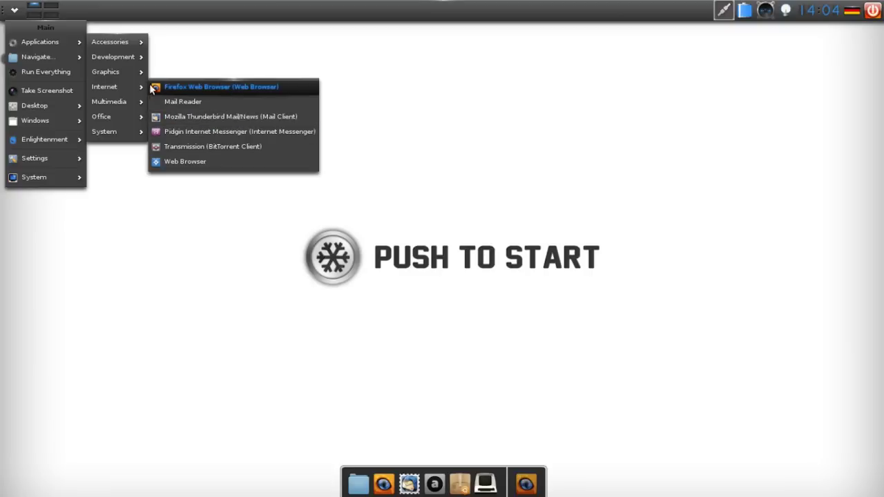
mouse_move(119, 108)
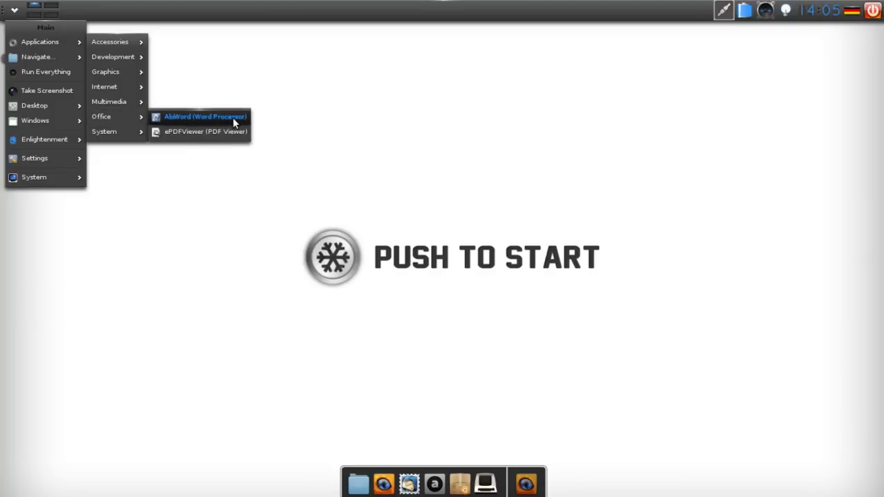
- Open AbiWord from the Office applications, check its version in the About information and close the word processor
click(233, 117)
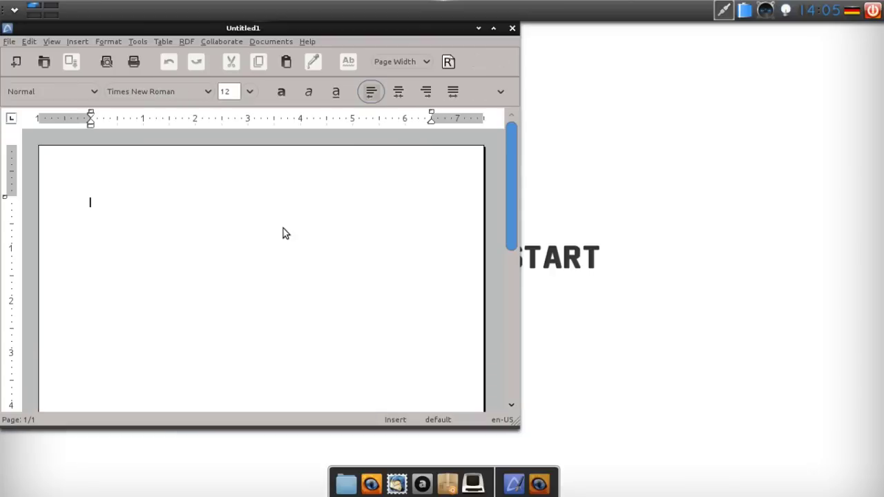
click(308, 42)
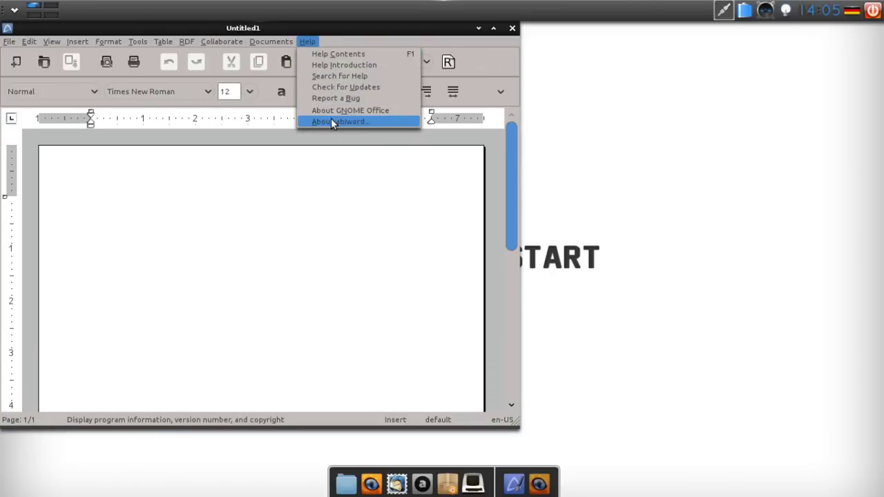
click(331, 118)
click(518, 317)
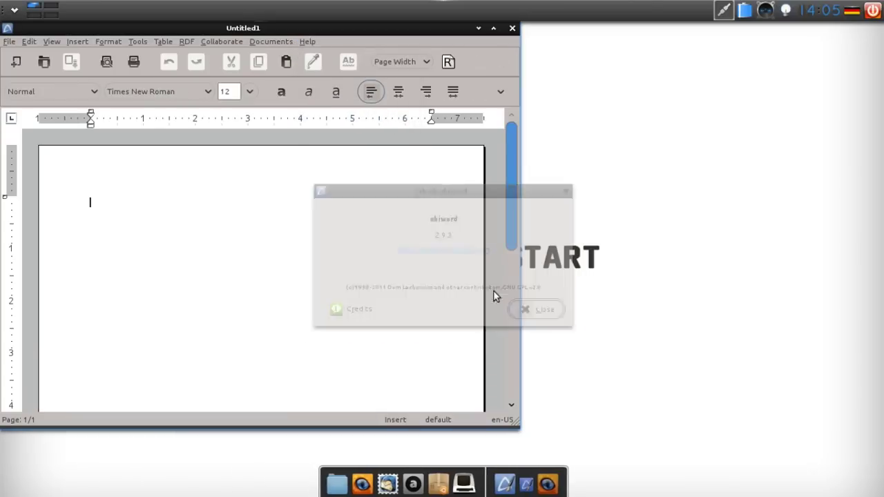
drag(286, 33, 419, 63)
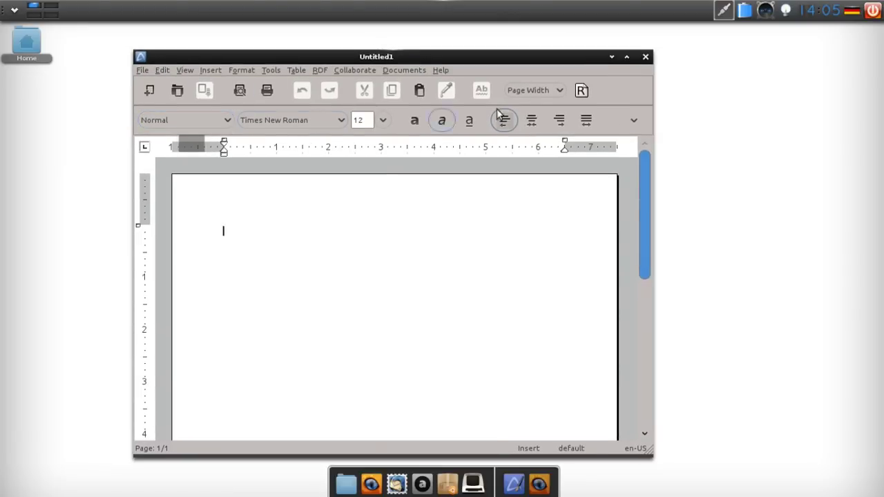
click(647, 58)
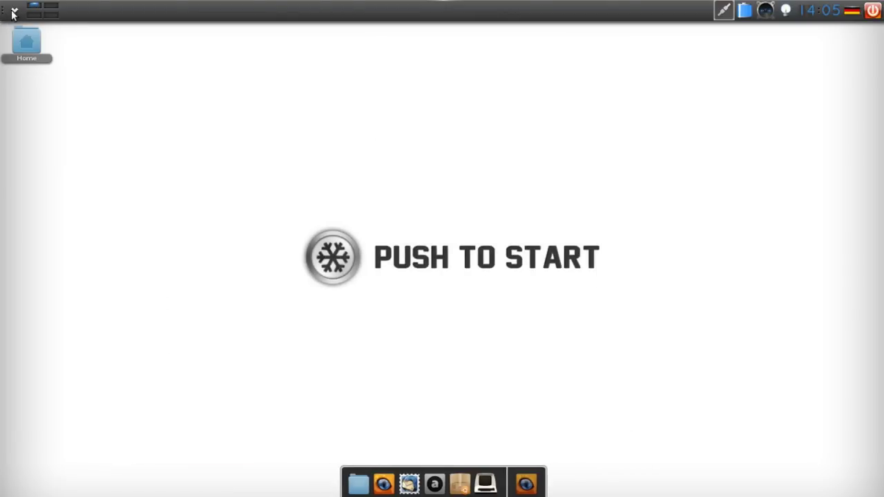
- Open Bulk Rename from the System applications and look through its rename modes and insert-time options
click(14, 10)
mouse_move(28, 43)
mouse_move(137, 131)
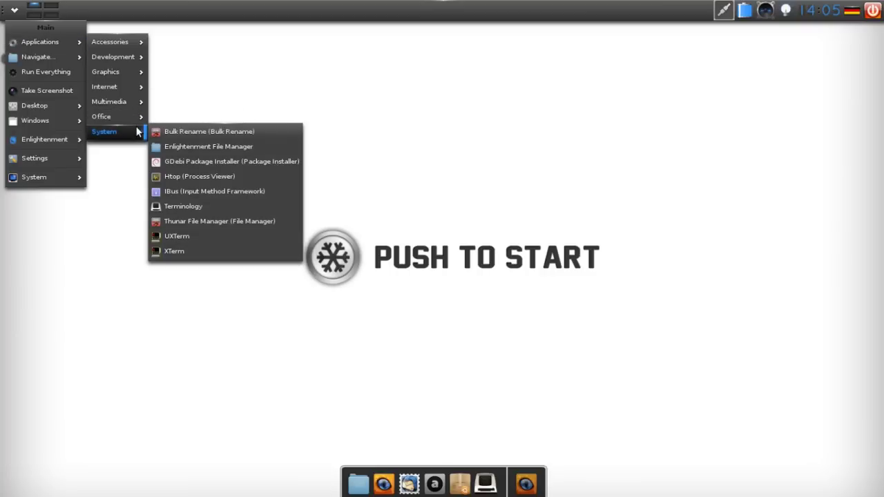
click(252, 132)
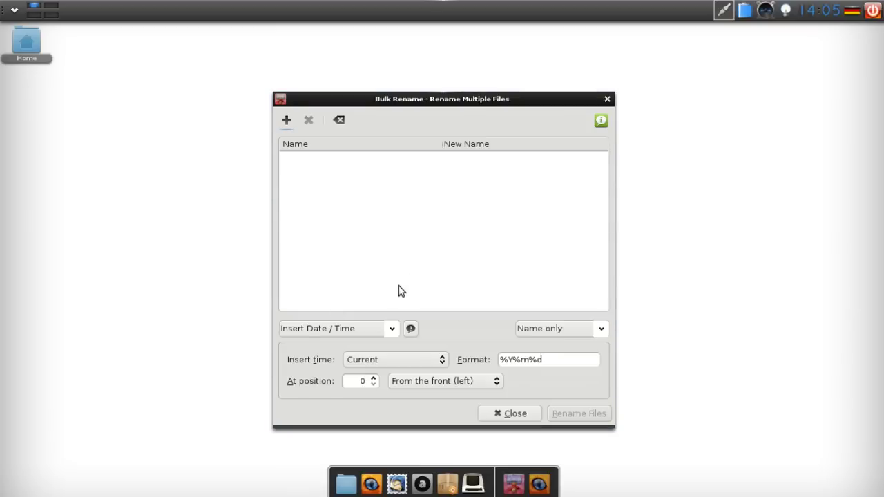
click(389, 333)
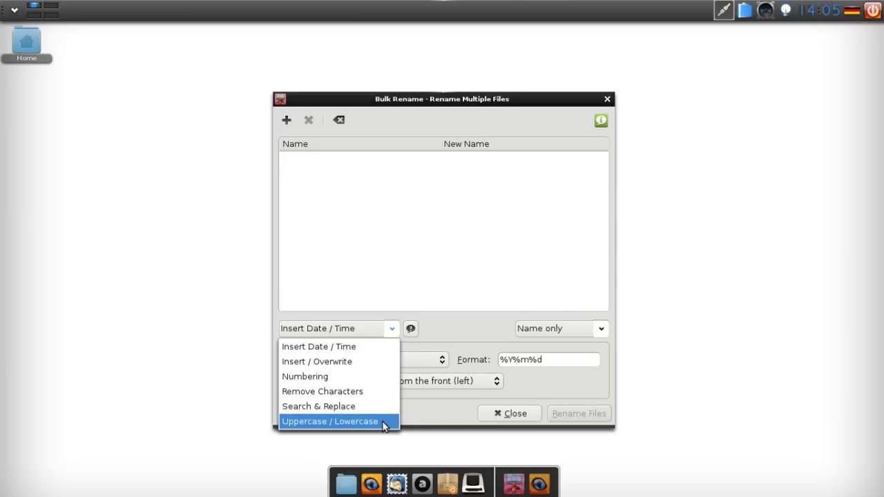
click(470, 320)
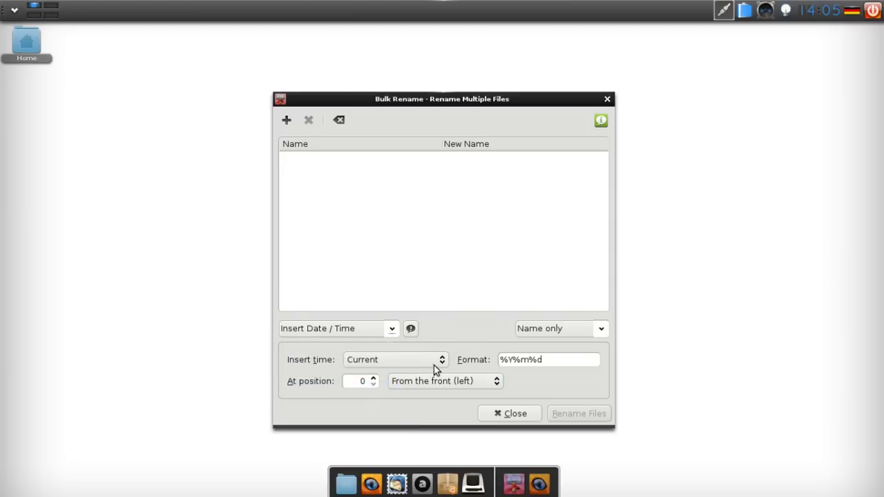
click(437, 363)
click(438, 363)
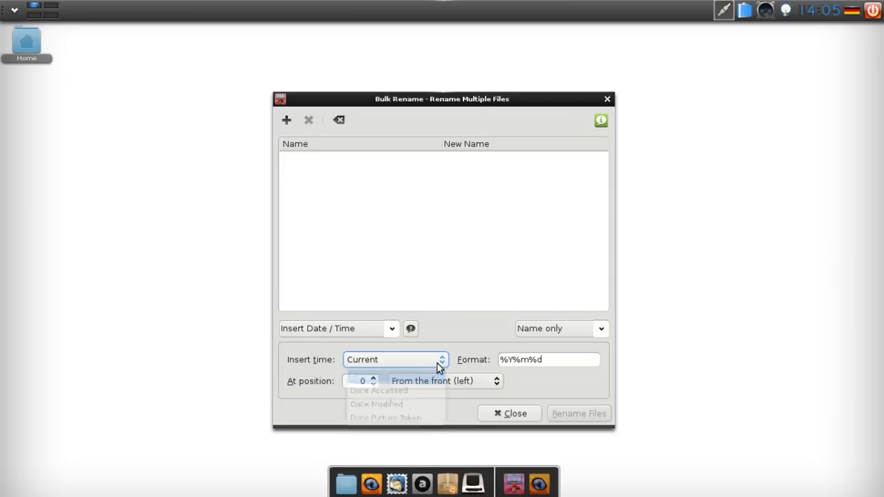
- Switch the rename mode to Search & Replace and close Bulk Rename without renaming any files
click(387, 330)
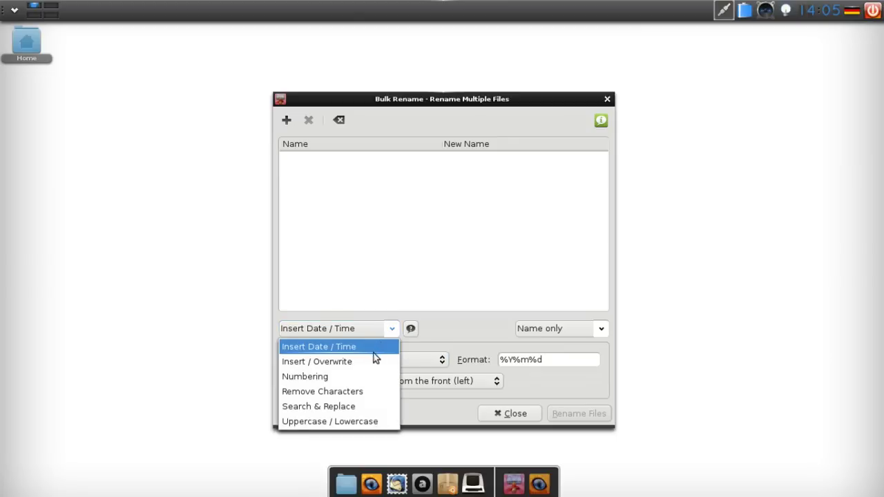
click(359, 407)
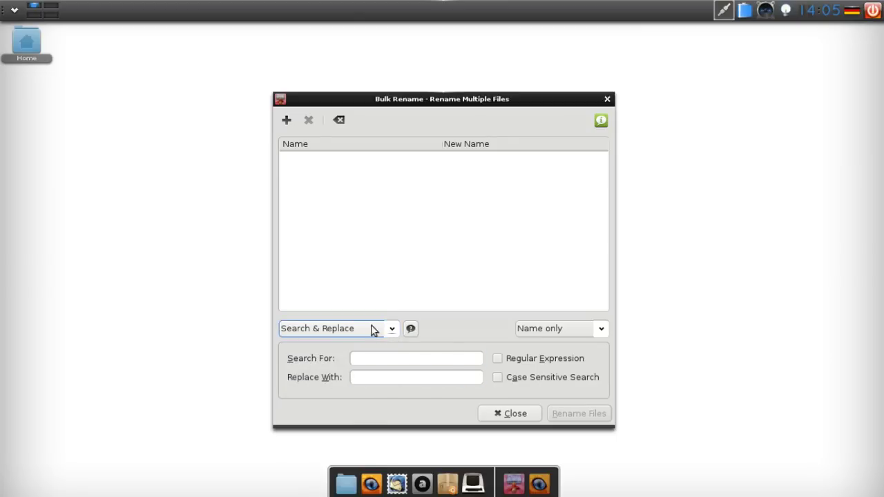
click(532, 331)
click(531, 332)
click(523, 412)
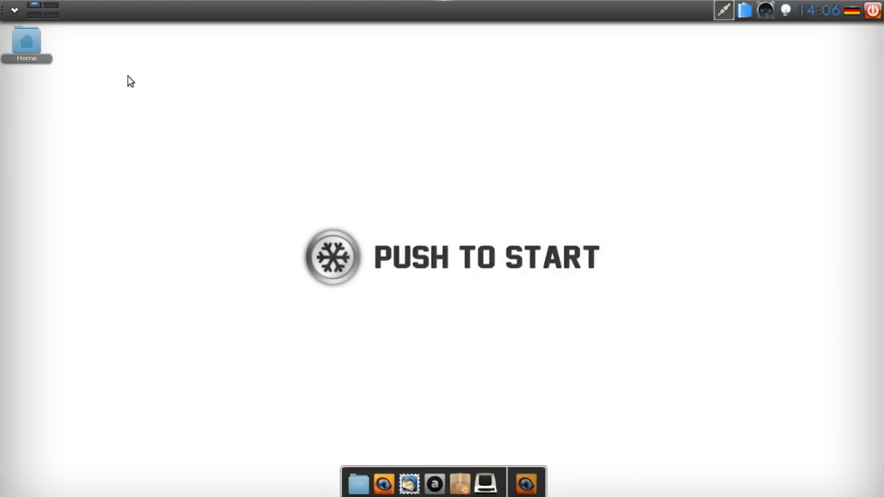
- Launch Htop from the System applications, move its window towards the desktop's centre and close the minimized Firefox window
click(14, 9)
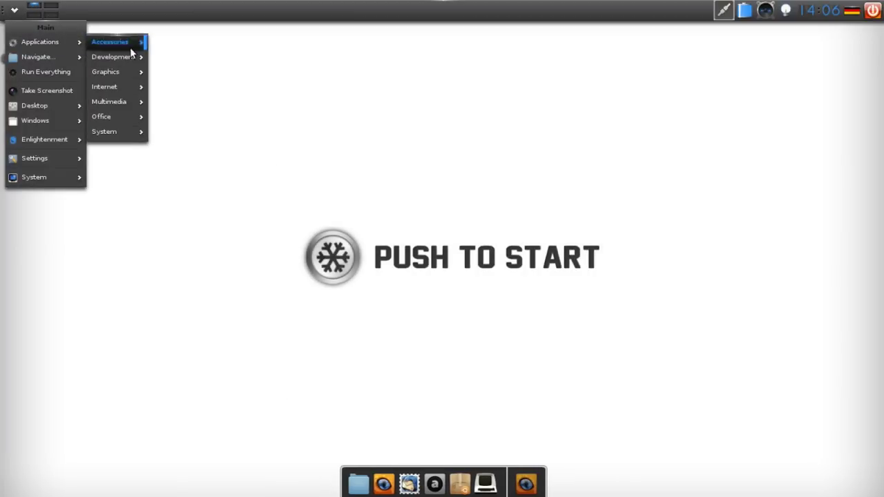
mouse_move(128, 130)
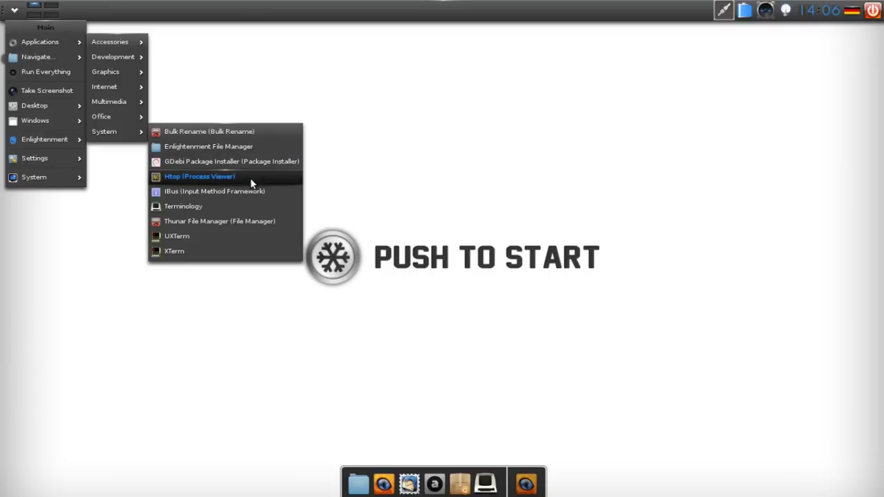
click(250, 177)
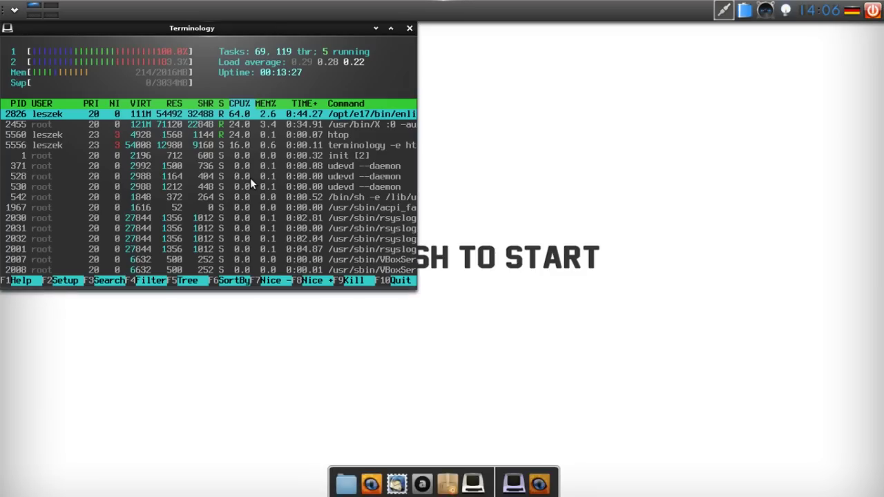
drag(174, 28, 340, 114)
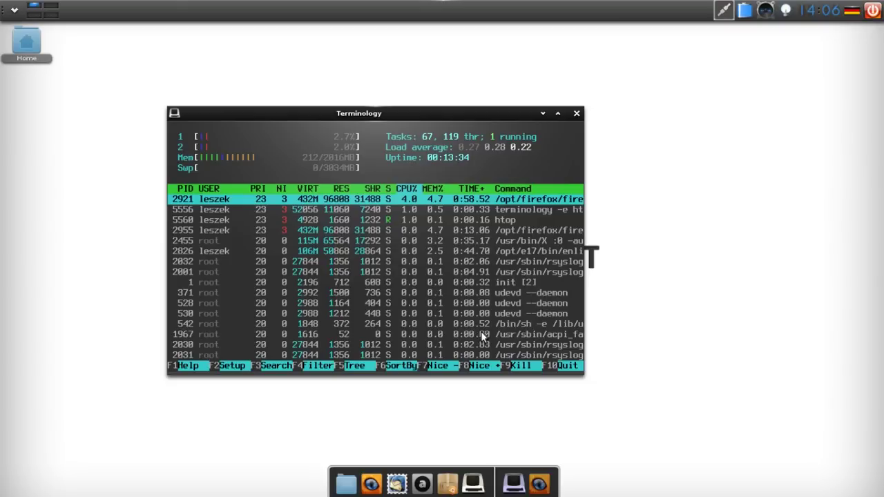
right_click(546, 483)
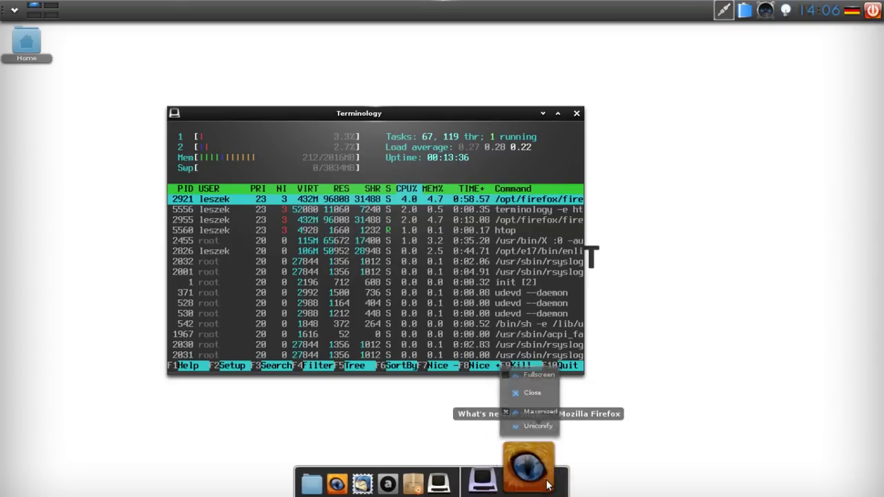
click(548, 393)
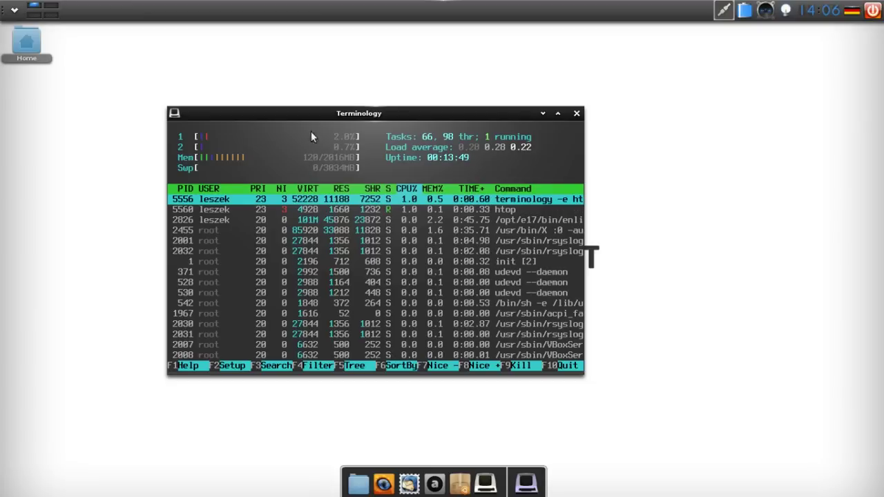
- Move the Htop window around the desktop to watch the processor and memory load, and quit Htop
drag(320, 114, 365, 184)
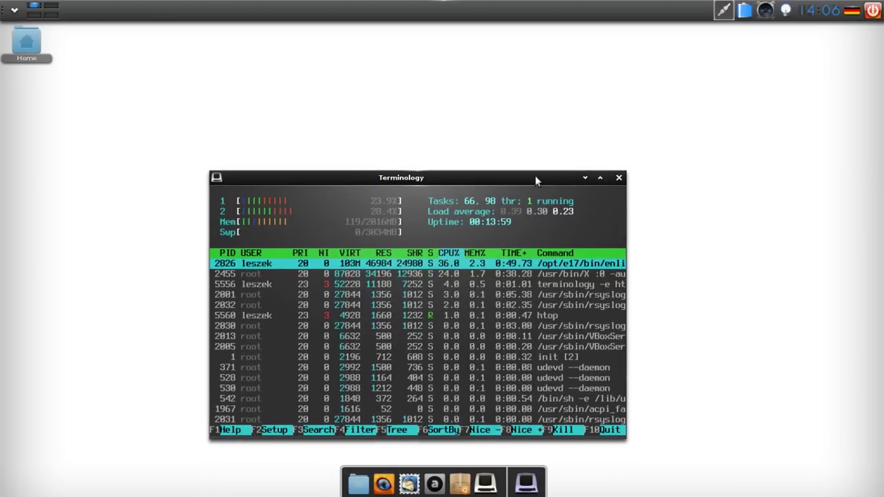
mouse_move(507, 178)
mouse_down()
mouse_move(510, 210)
mouse_move(501, 161)
mouse_up()
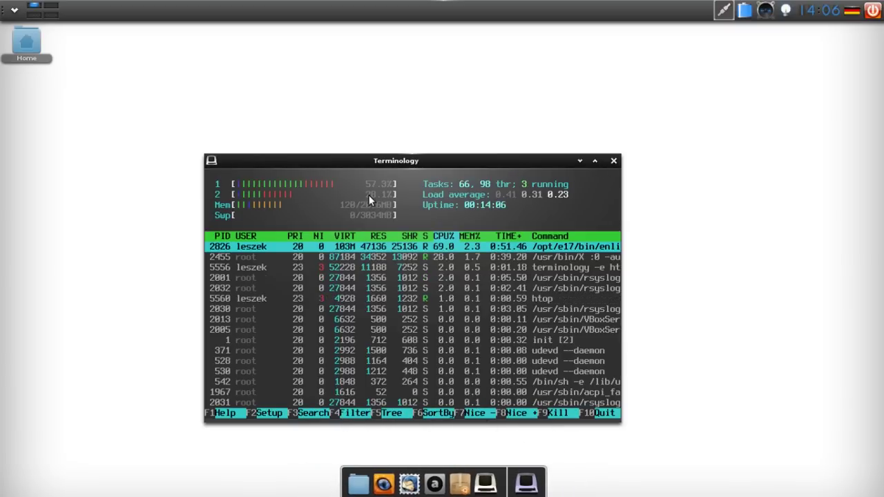
drag(361, 160, 327, 122)
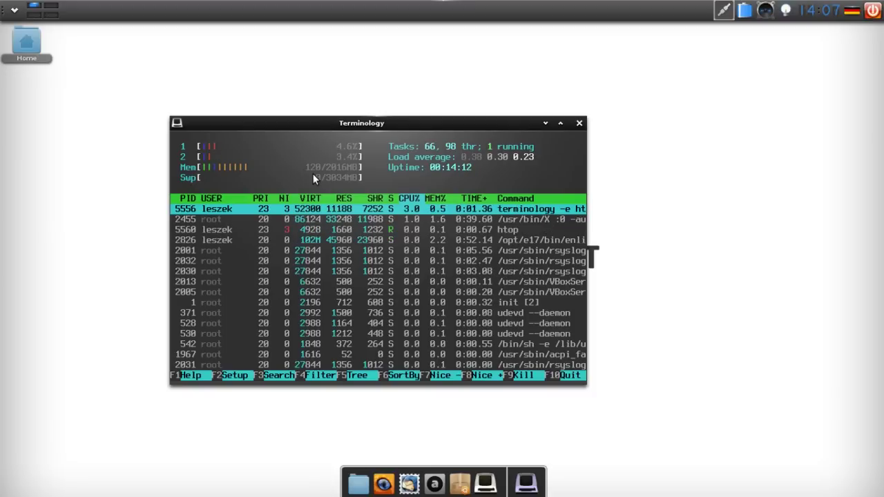
click(566, 375)
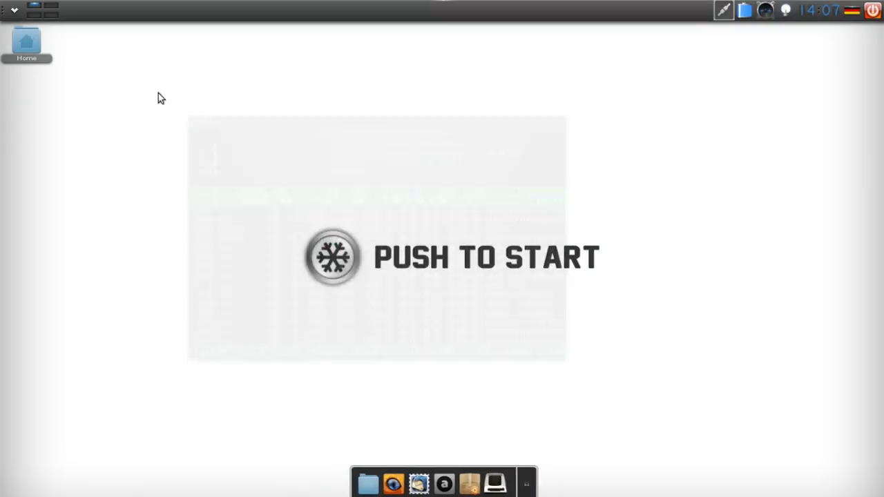
- Look over the System applications and open the Videos folder from the Home entries under Navigate
click(14, 11)
mouse_move(21, 43)
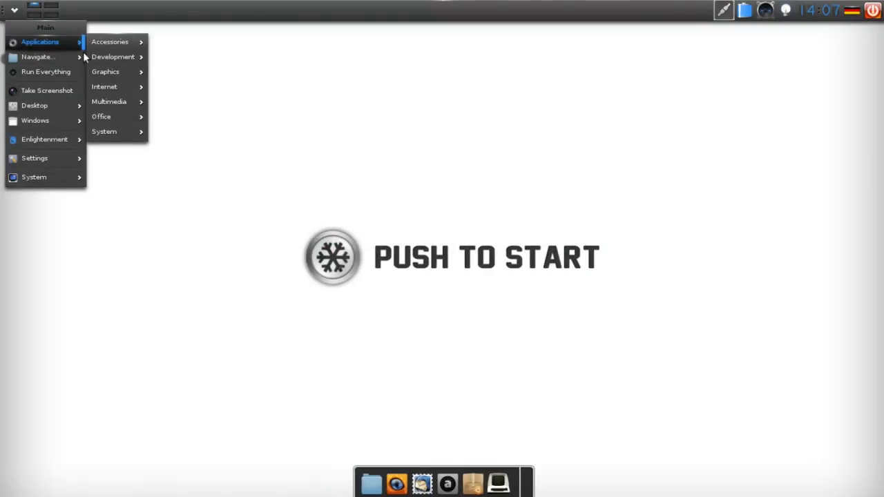
mouse_move(120, 133)
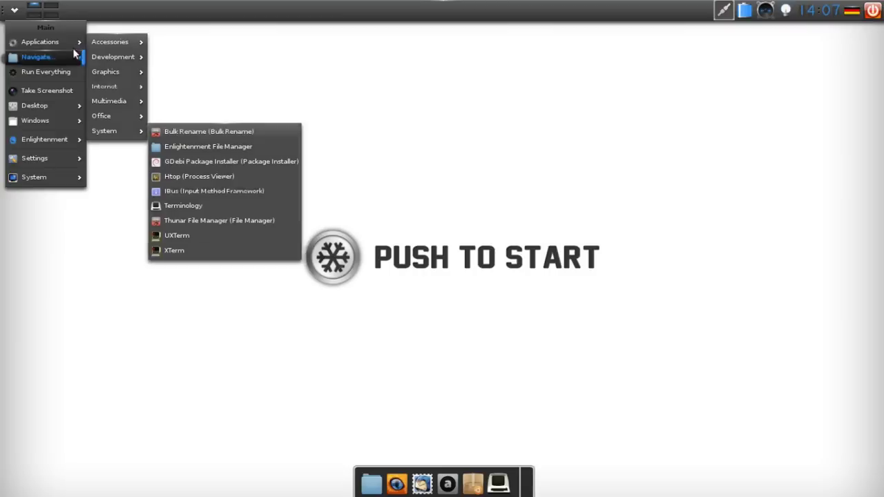
mouse_move(50, 58)
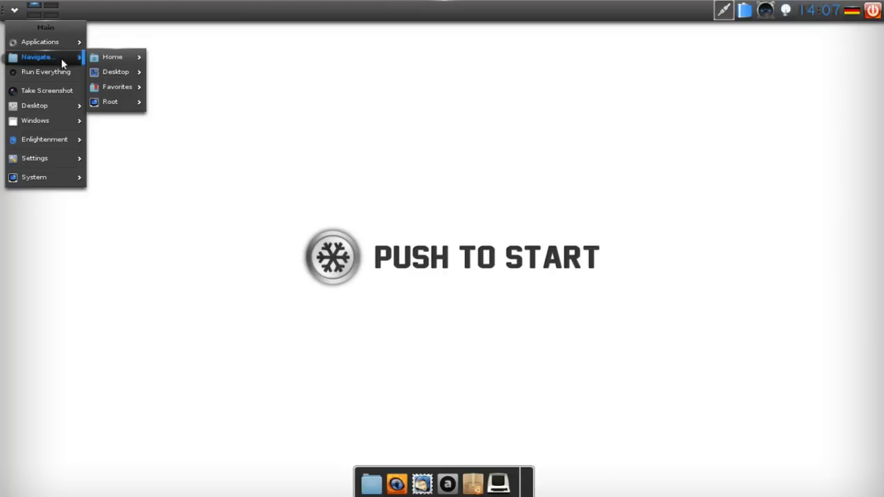
mouse_move(105, 63)
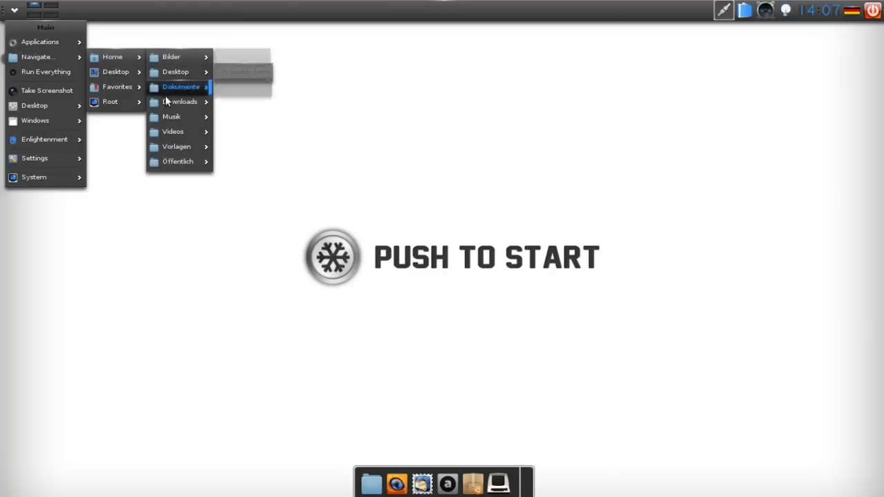
click(167, 134)
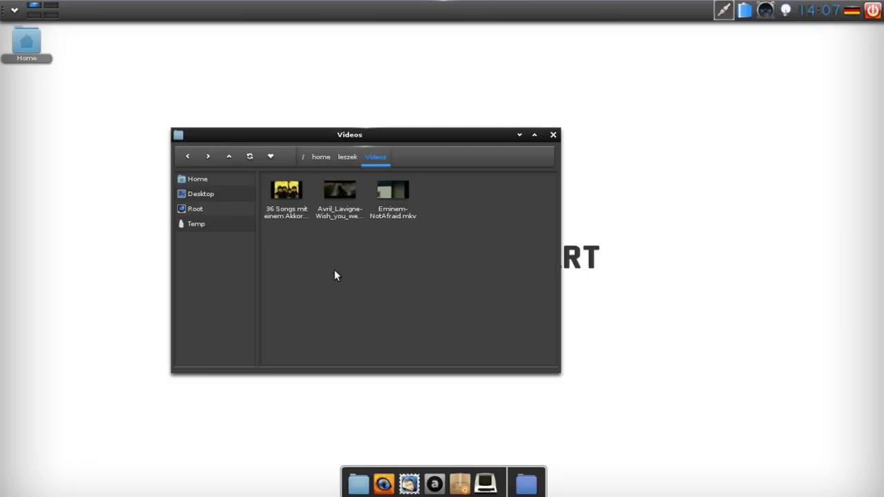
- Go to the Home folder and navigate through the root directory tree to /usr/src/linux-headers-3.2.0-4-486
mouse_move(287, 194)
click(206, 183)
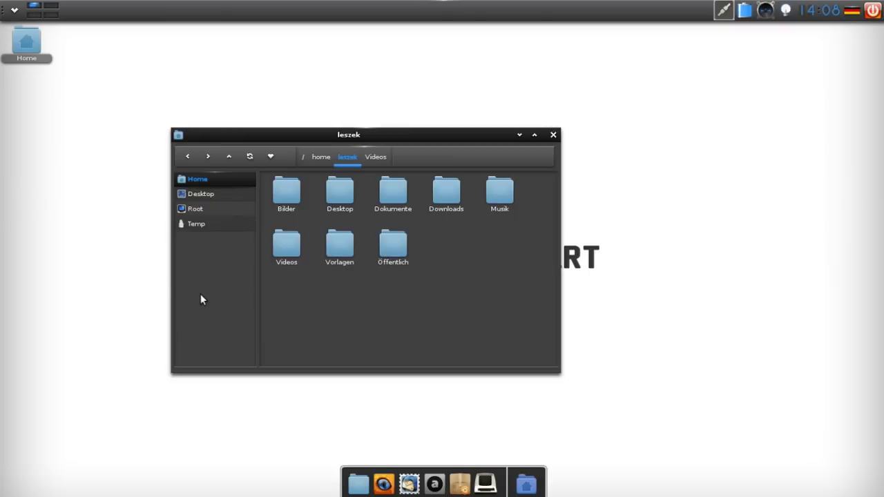
right_click(381, 297)
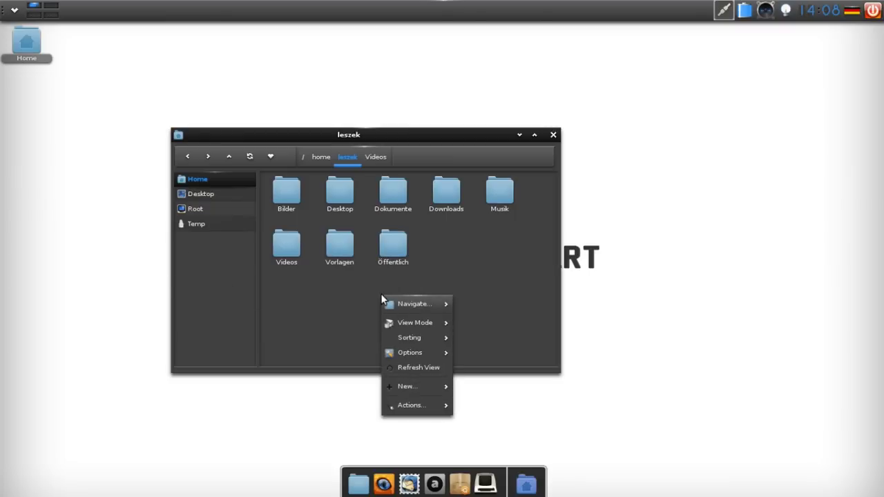
mouse_move(395, 305)
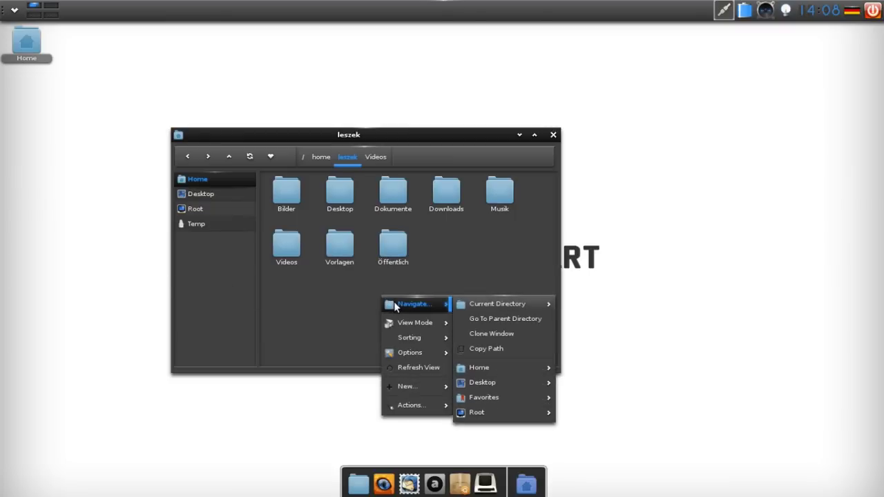
mouse_move(502, 408)
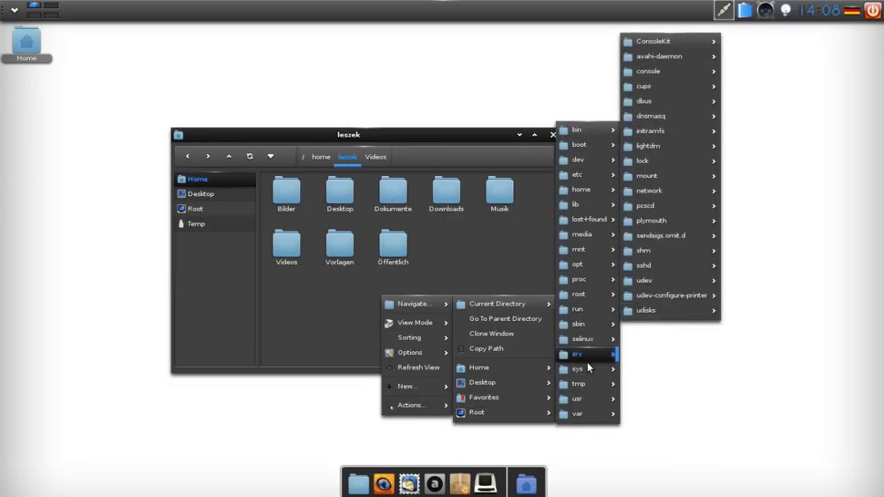
mouse_move(577, 398)
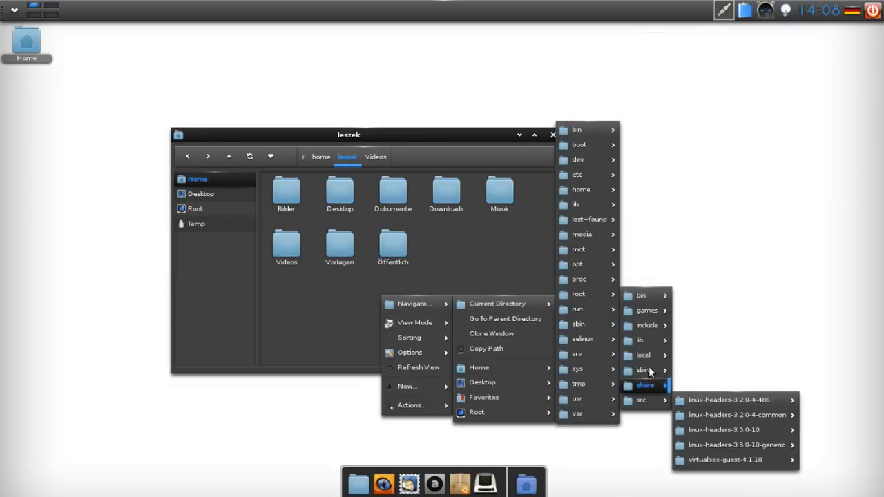
click(720, 400)
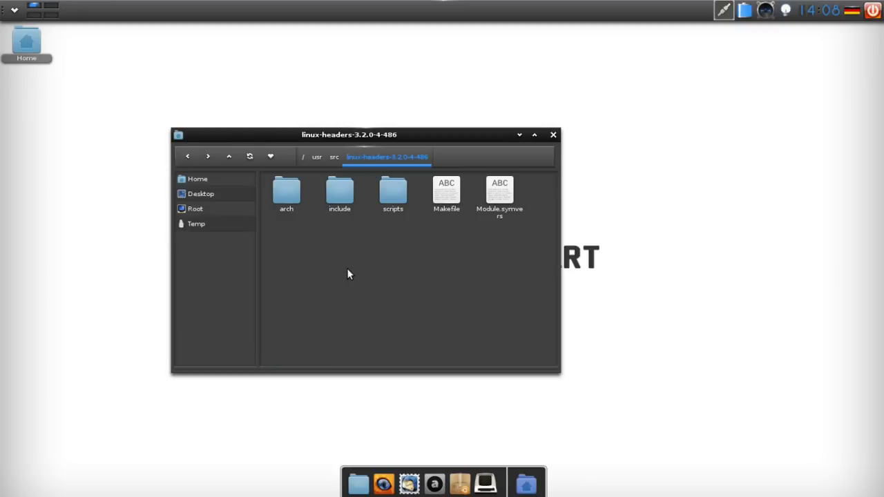
- Open a terminal in the linux-headers-3.2.0-4-486 folder from the file manager and close the terminal window
right_click(347, 270)
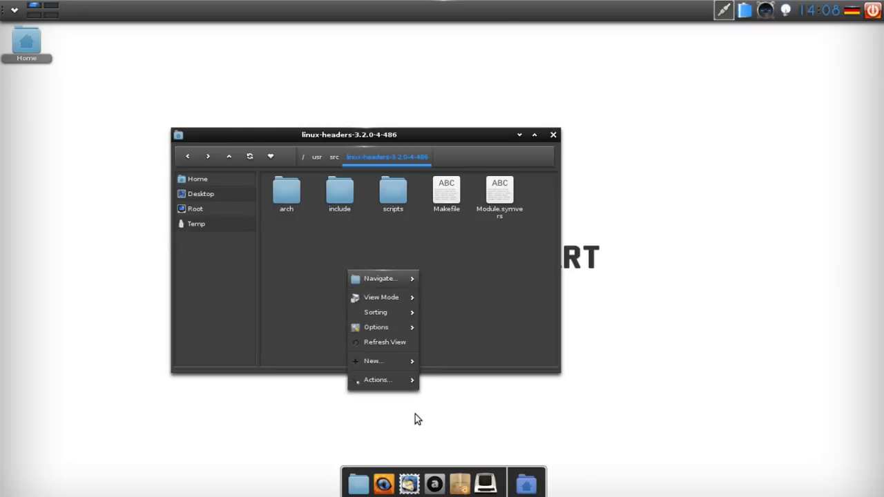
mouse_move(401, 384)
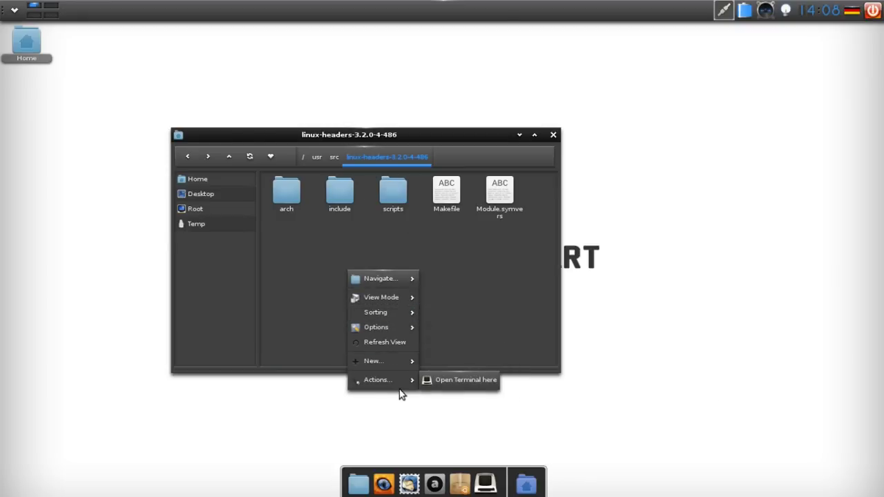
click(460, 383)
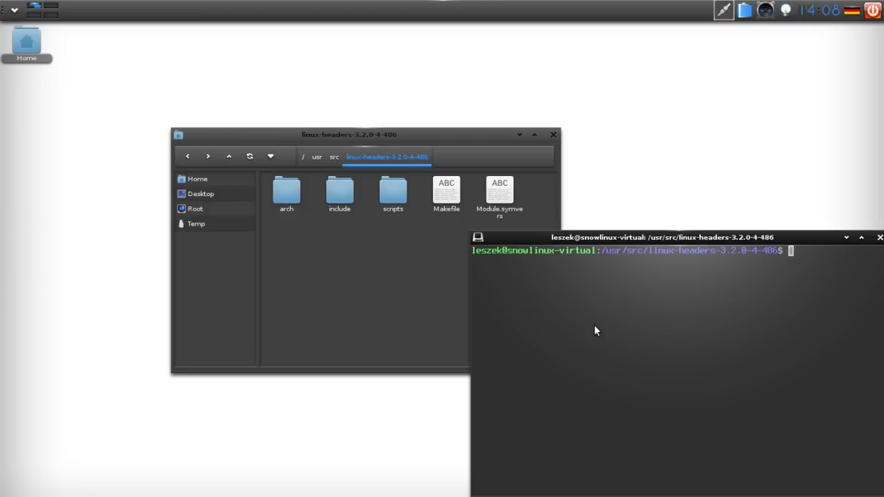
click(880, 237)
- Review the folder's sorting and view mode options, switch the view to Custom Icons and shift the file manager window slightly
right_click(347, 297)
mouse_move(387, 343)
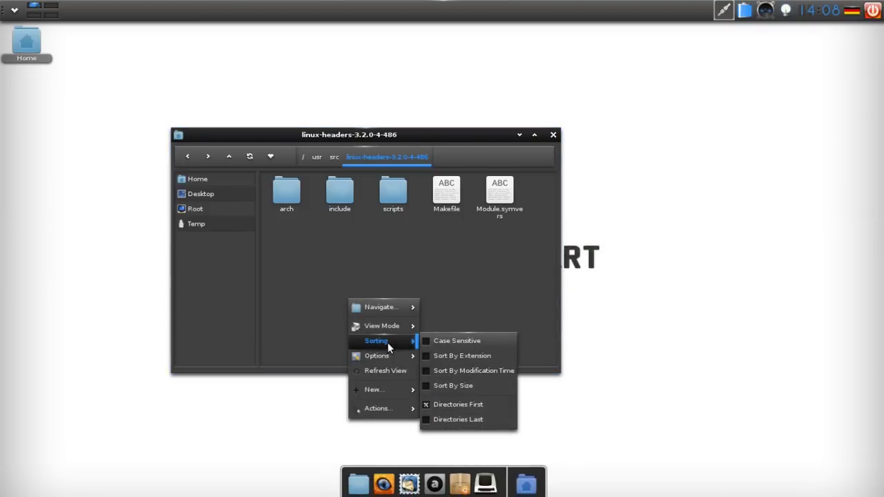
mouse_move(397, 326)
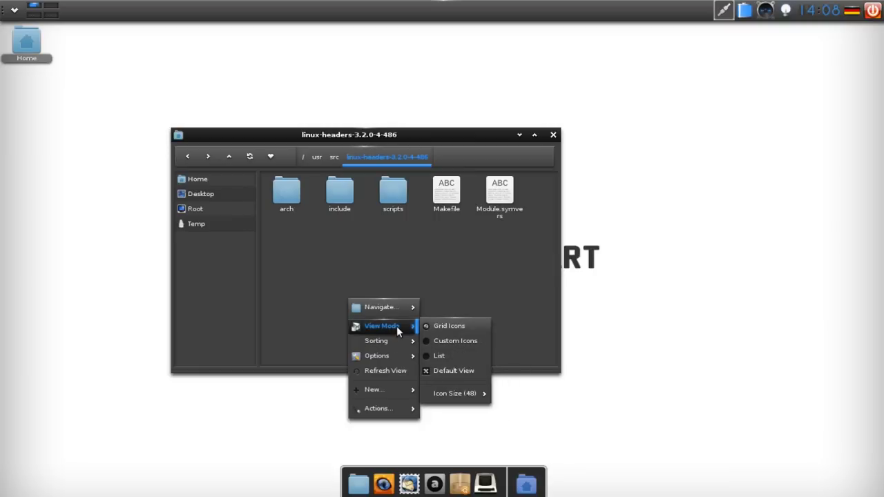
click(445, 345)
drag(378, 132, 404, 136)
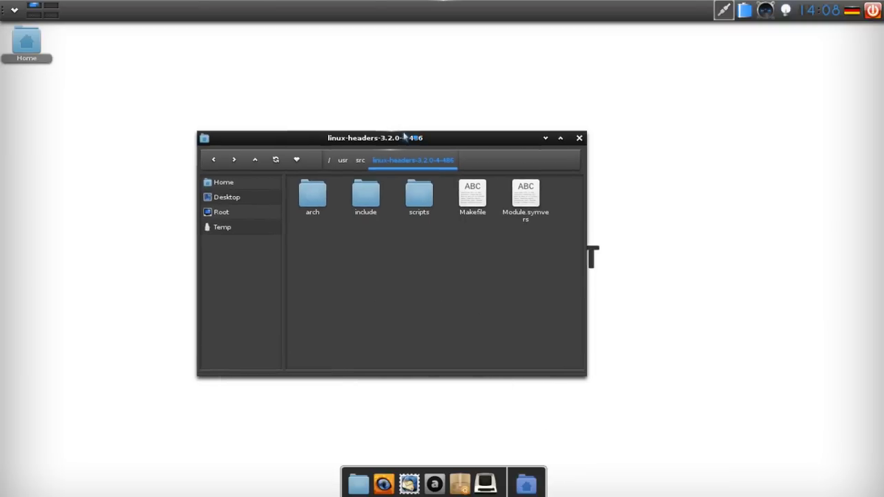
- Try to rearrange the include and scripts folders in the linux-headers folder and switch the view mode to List
drag(365, 197, 328, 240)
drag(416, 202, 349, 295)
right_click(384, 274)
mouse_move(415, 325)
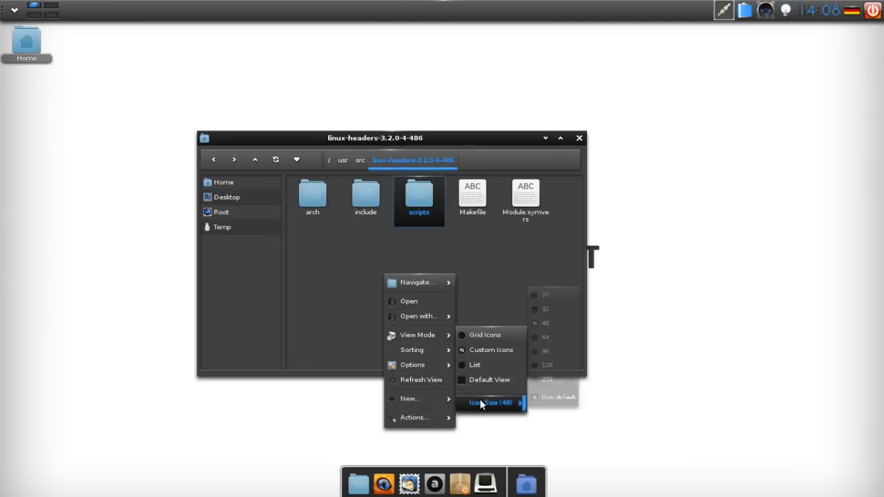
click(484, 368)
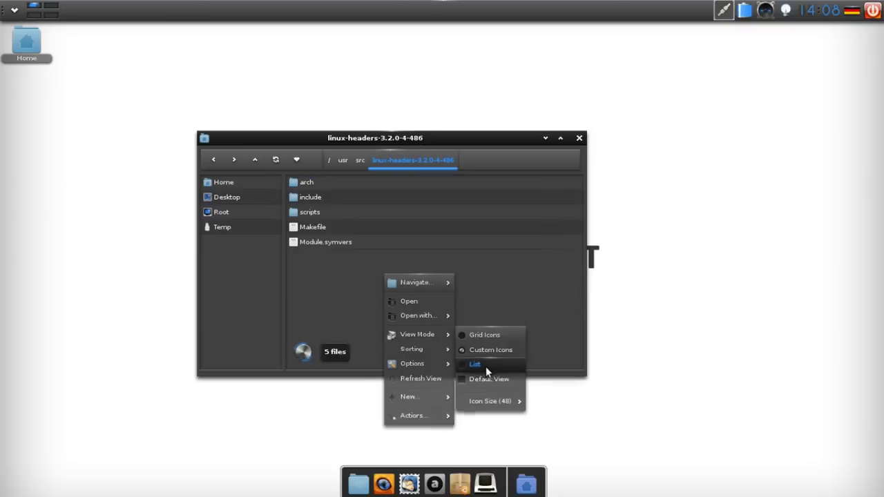
- Review the folder's options, switch the view mode to Grid Icons and close the file manager window
right_click(344, 290)
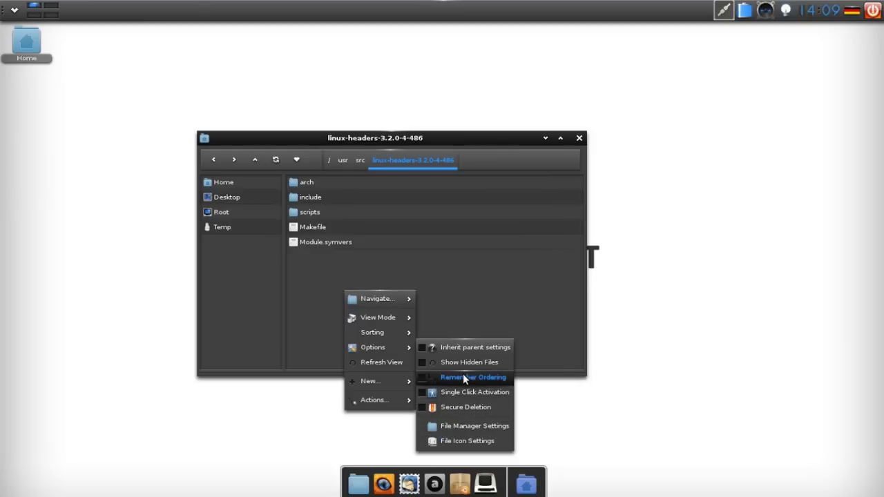
mouse_move(393, 318)
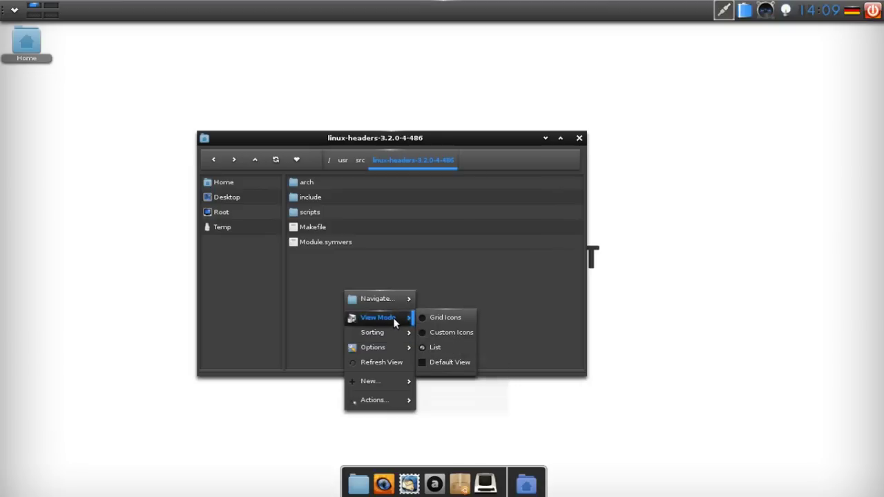
click(431, 318)
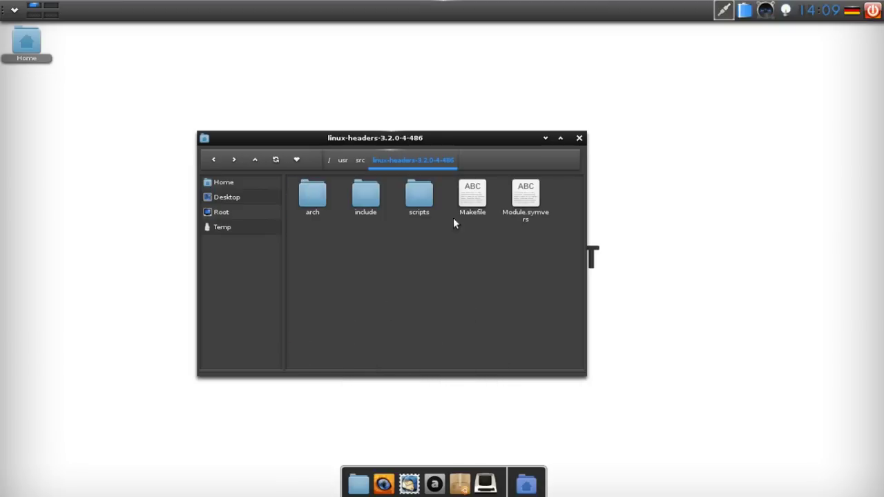
click(579, 140)
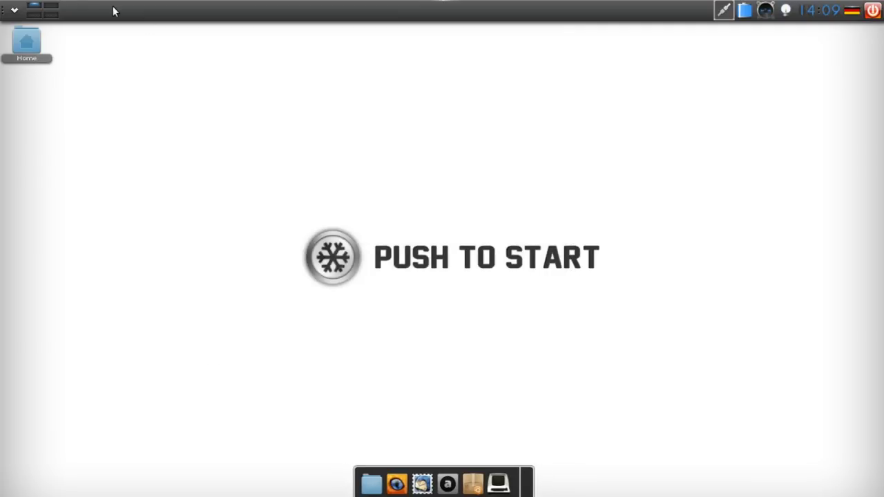
- Look over the Windows entries of the main menu and recover the session from the Enlightenment error dialog
click(15, 11)
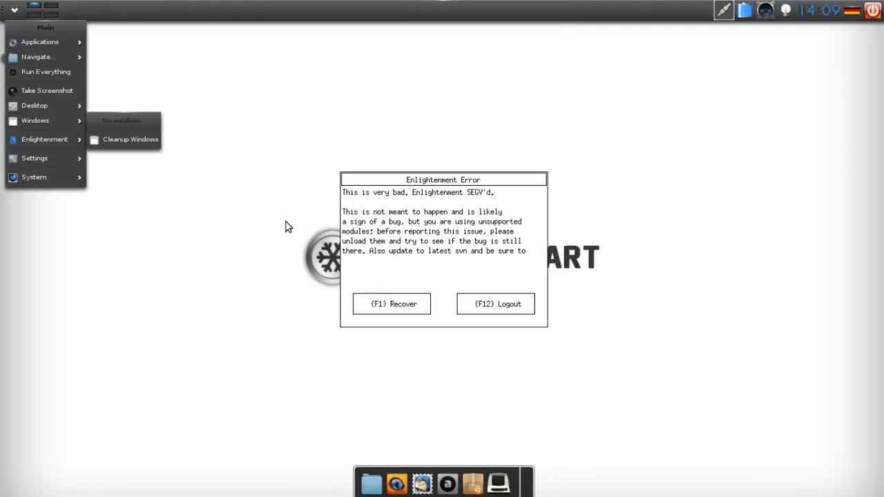
click(397, 307)
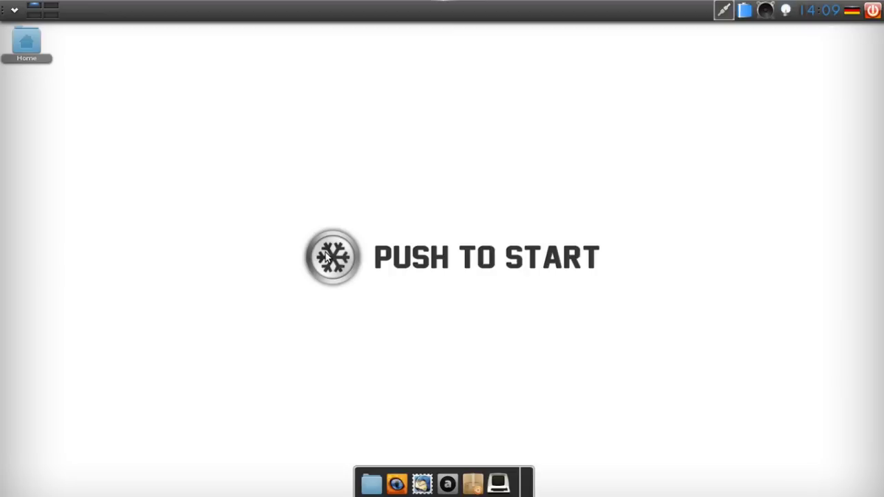
- Open the Settings Panel, look through the Apps, Screen, Windows and Menus categories and close it
click(15, 12)
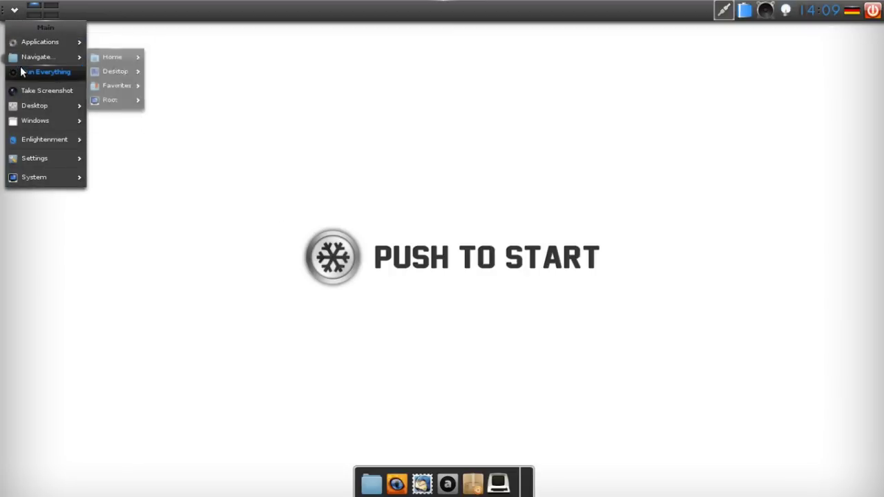
mouse_move(24, 140)
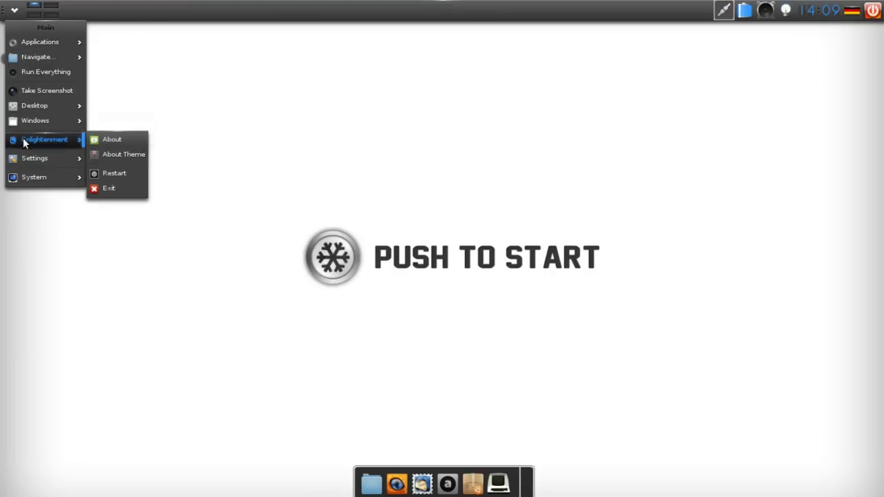
mouse_move(17, 161)
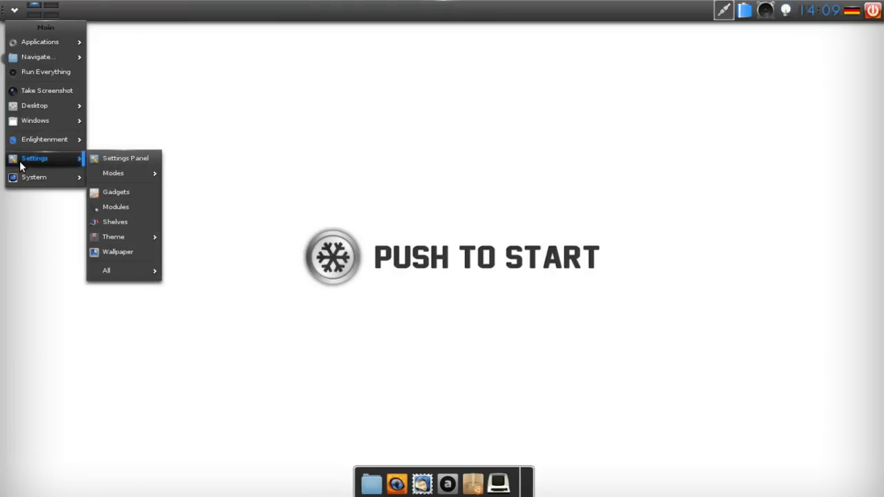
click(121, 162)
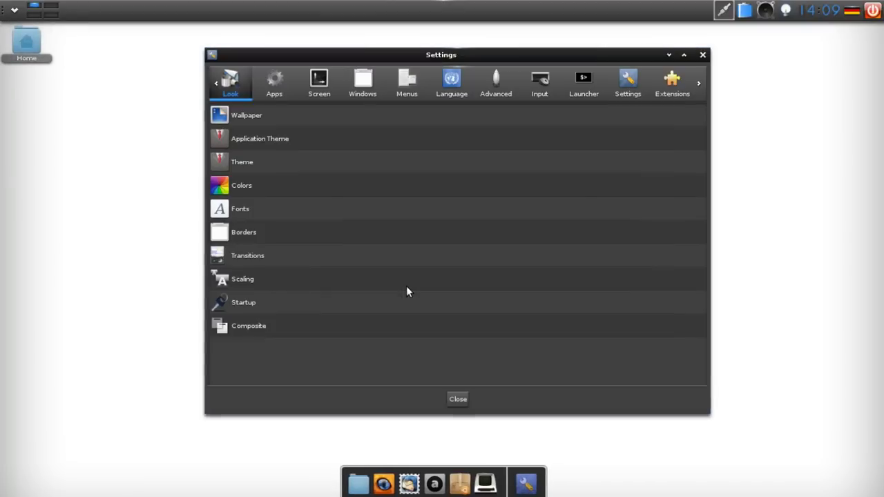
click(288, 80)
click(325, 92)
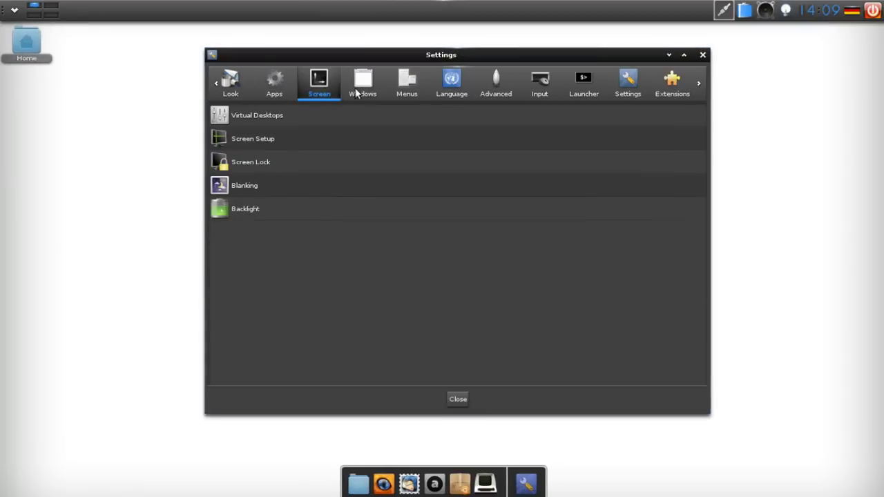
click(365, 93)
click(411, 90)
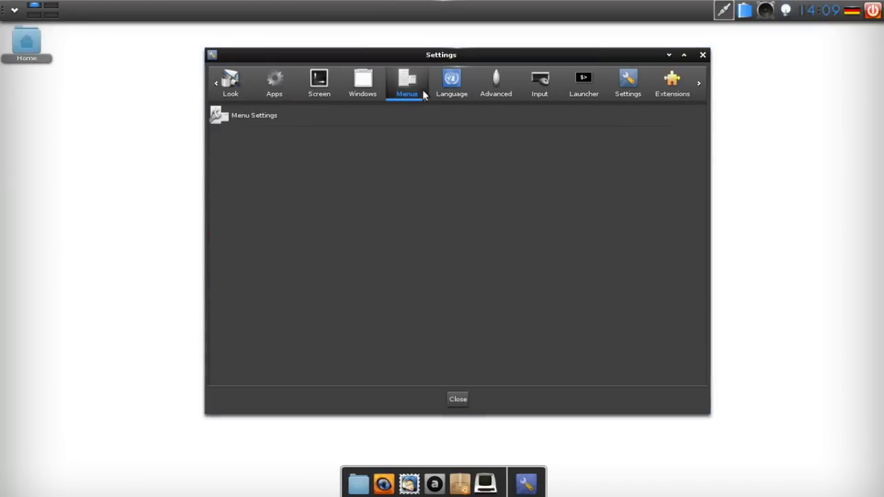
click(701, 55)
- Look over all the settings categories in the main menu and switch the desktop theme to neptune
click(14, 10)
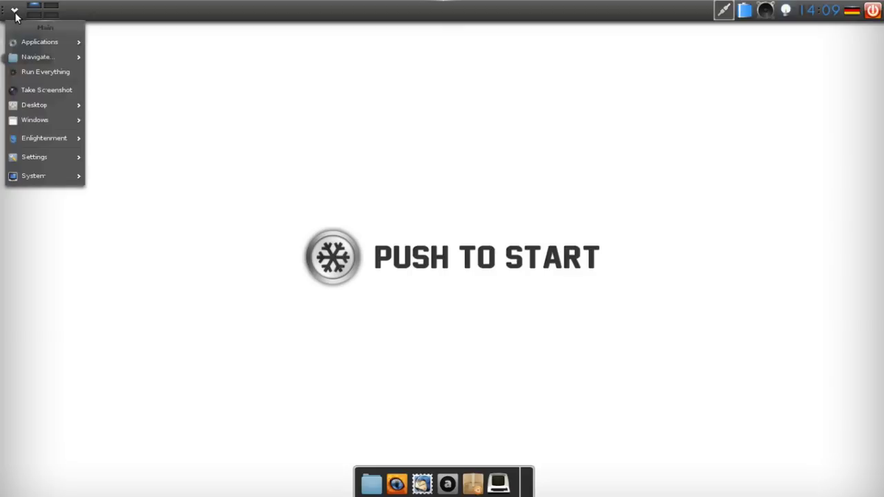
mouse_move(41, 158)
mouse_move(94, 173)
mouse_move(118, 275)
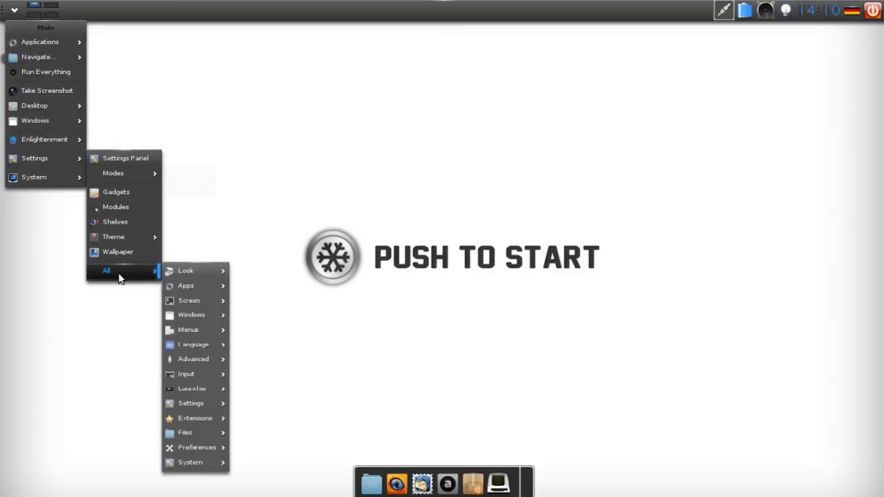
mouse_move(193, 436)
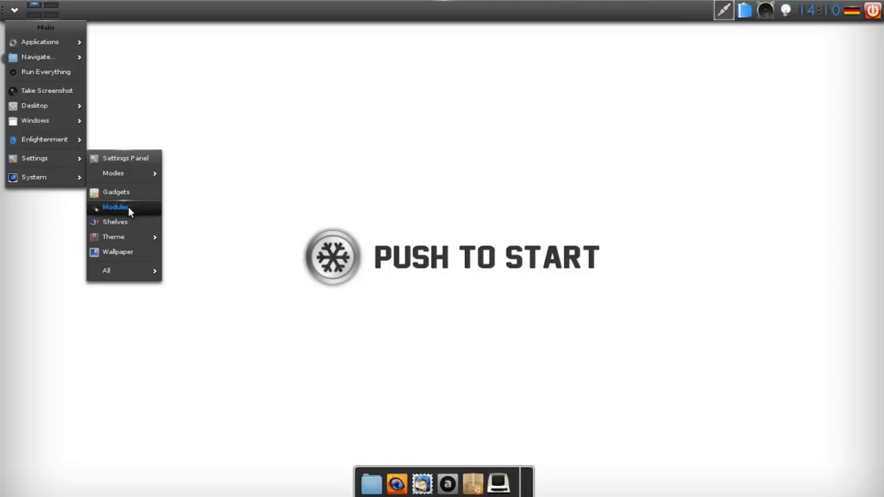
mouse_move(127, 242)
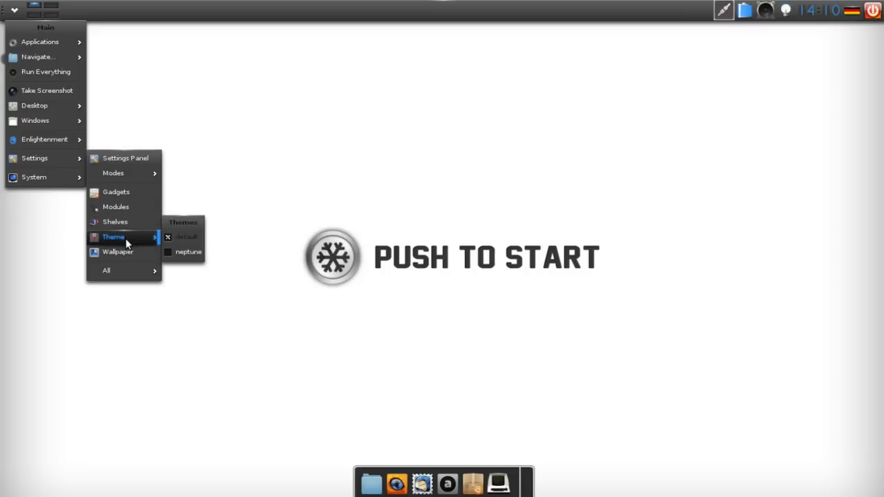
click(183, 254)
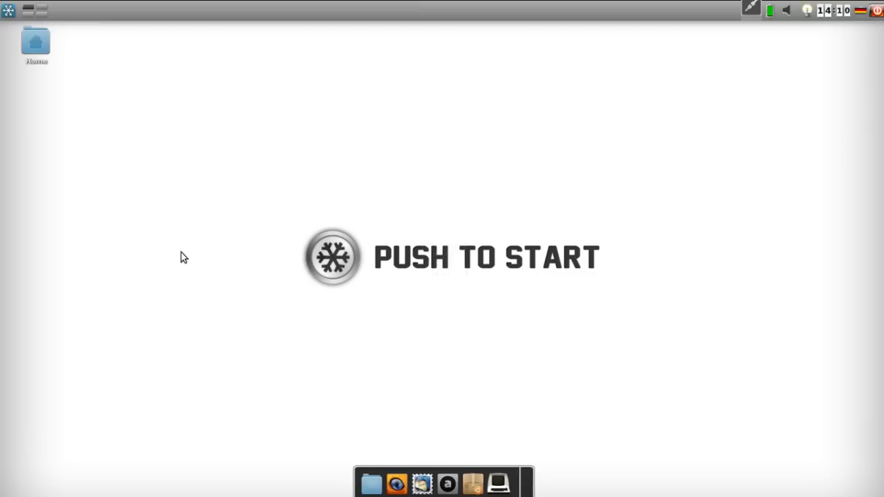
- View the About Enlightenment information under the neptune theme and close the dialog
click(9, 9)
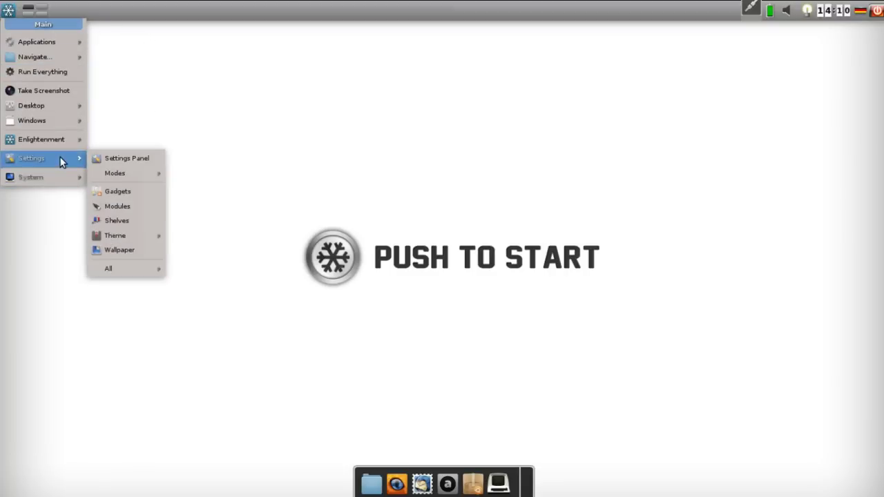
mouse_move(67, 141)
click(121, 141)
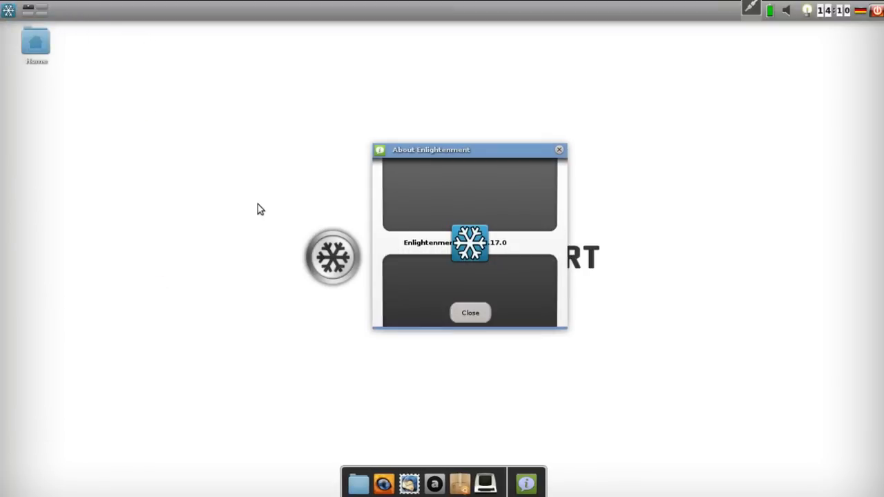
click(469, 314)
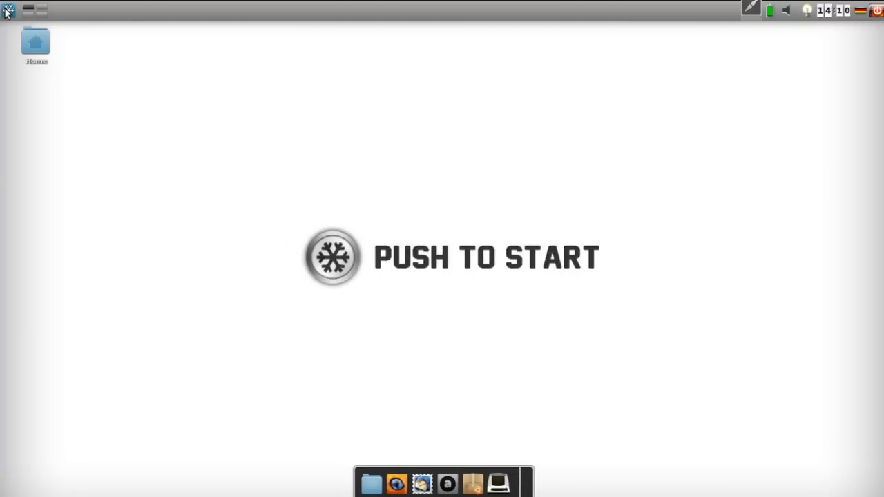
- Switch the desktop theme back to default
click(7, 9)
mouse_move(55, 138)
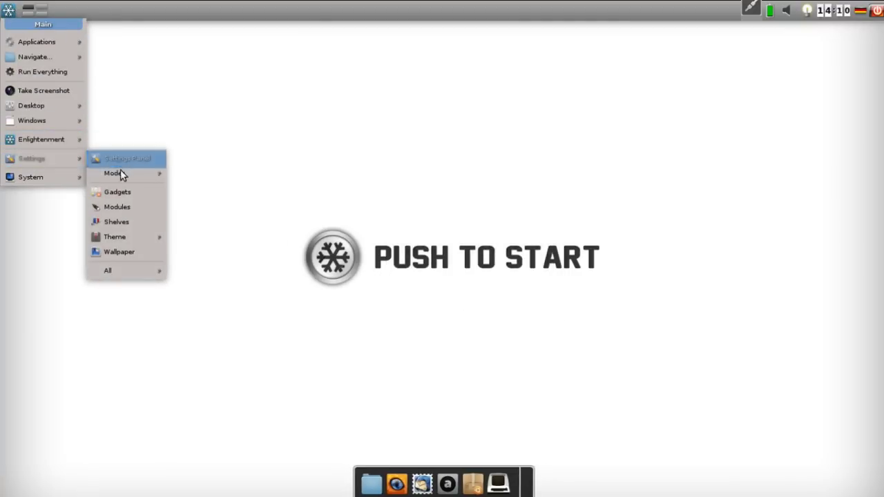
mouse_move(143, 245)
click(178, 239)
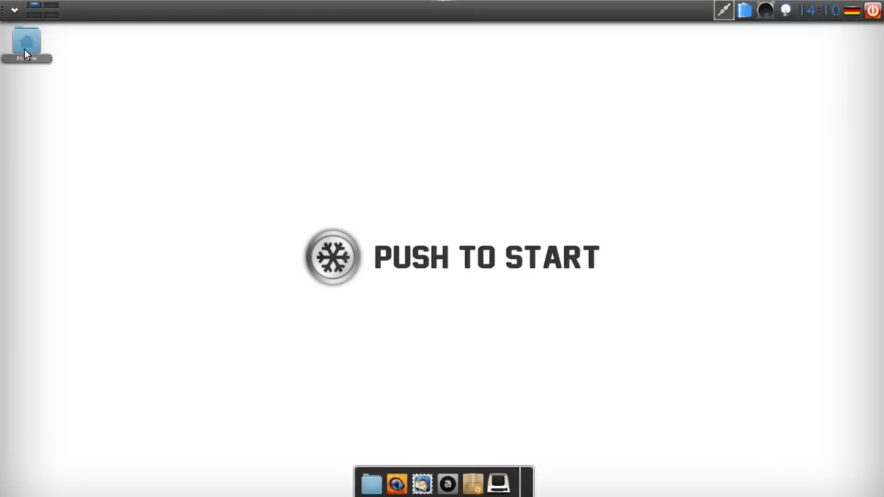
- Open the Wallpaper Settings and browse through the list of system wallpapers
click(15, 11)
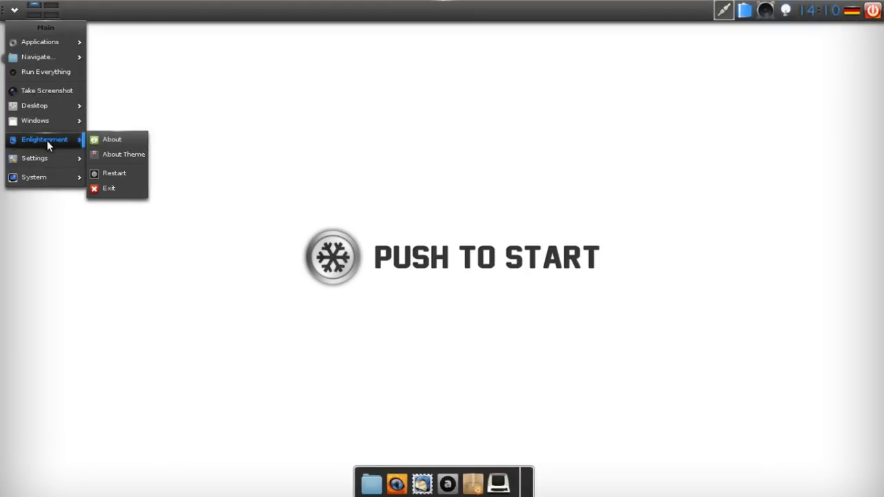
mouse_move(47, 159)
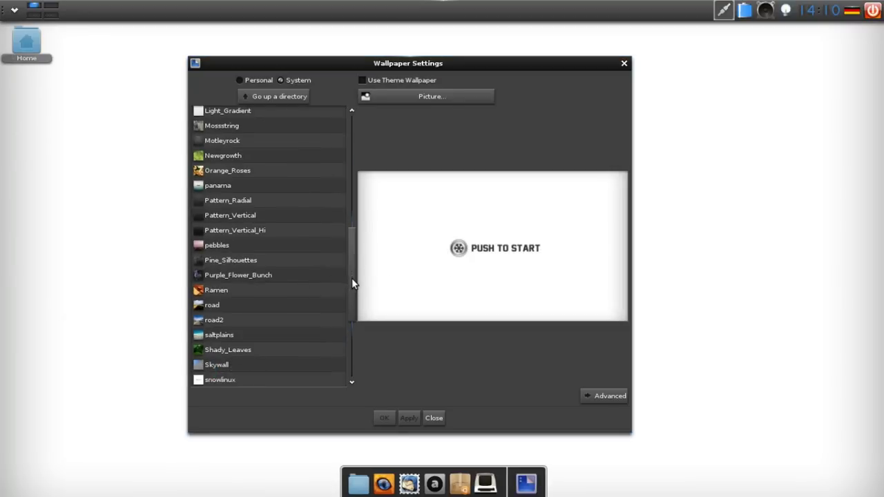
drag(352, 278, 349, 157)
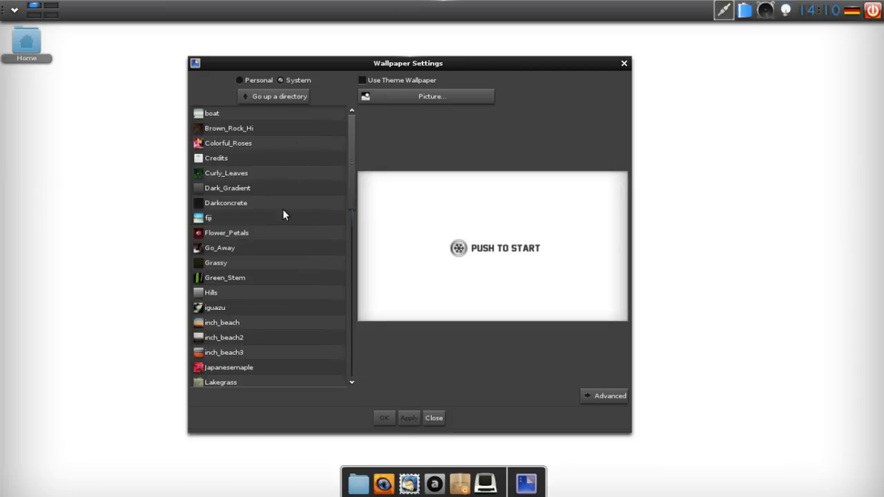
- Preview several system wallpapers, including Go_Away, Flower_Petals, Green_Stem, iguazu, inch_beach, inch_beach2 and Leafy_Red
click(233, 249)
click(239, 235)
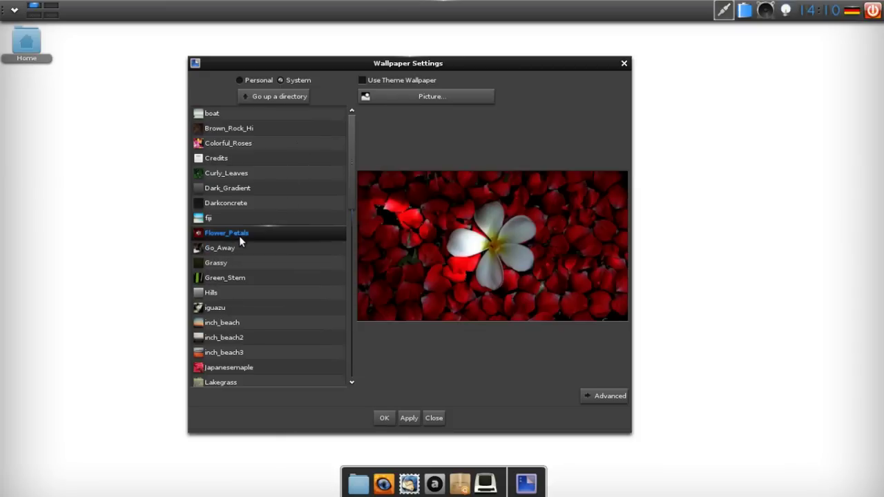
click(239, 220)
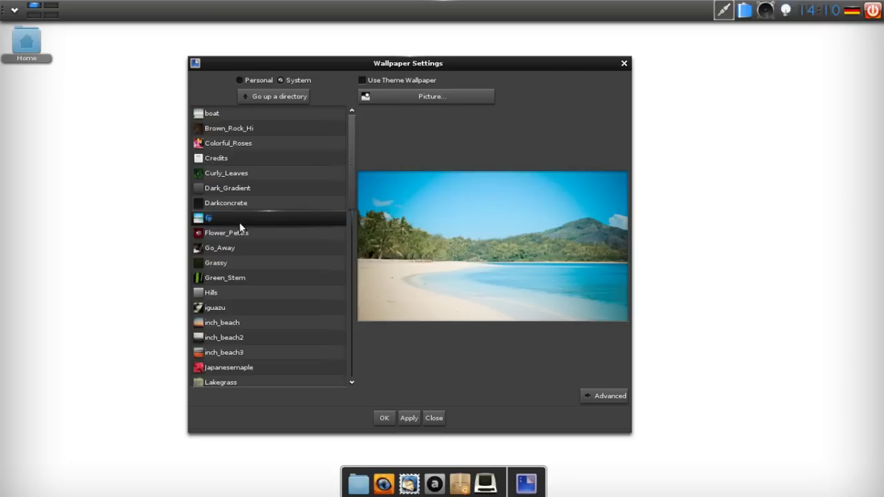
click(241, 278)
scroll(248, 297, down, 2)
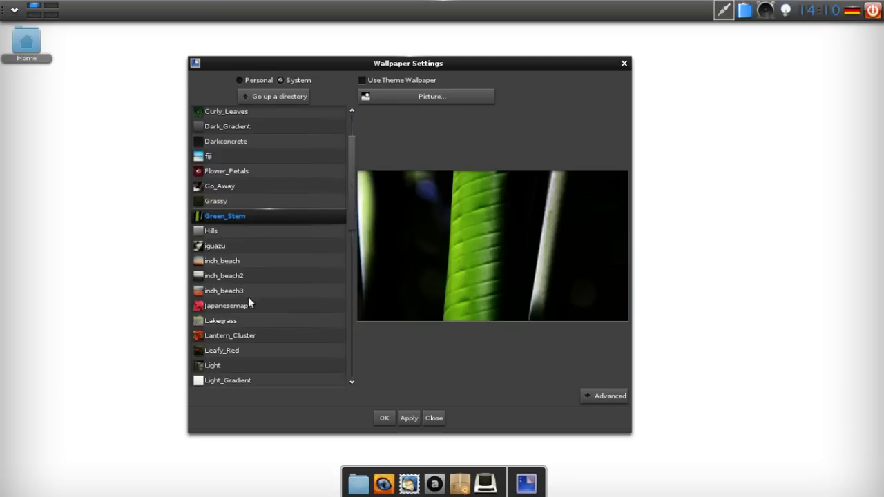
click(243, 248)
click(239, 262)
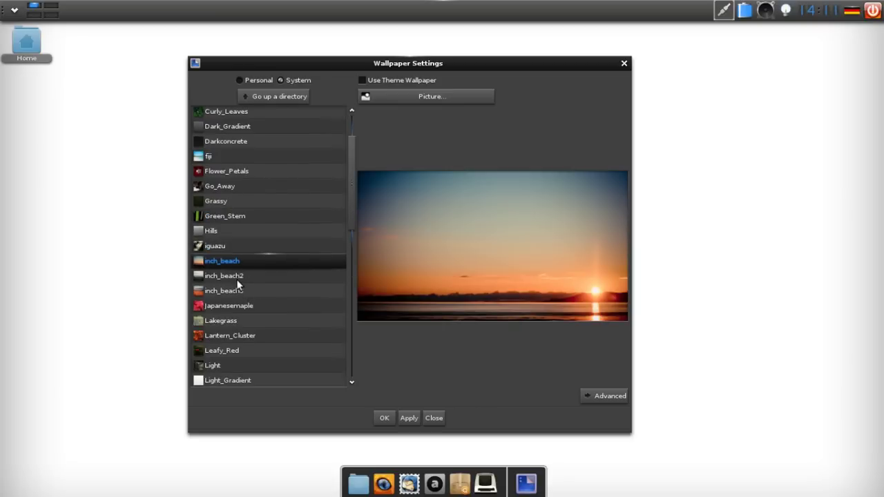
click(237, 278)
scroll(240, 280, down, 3)
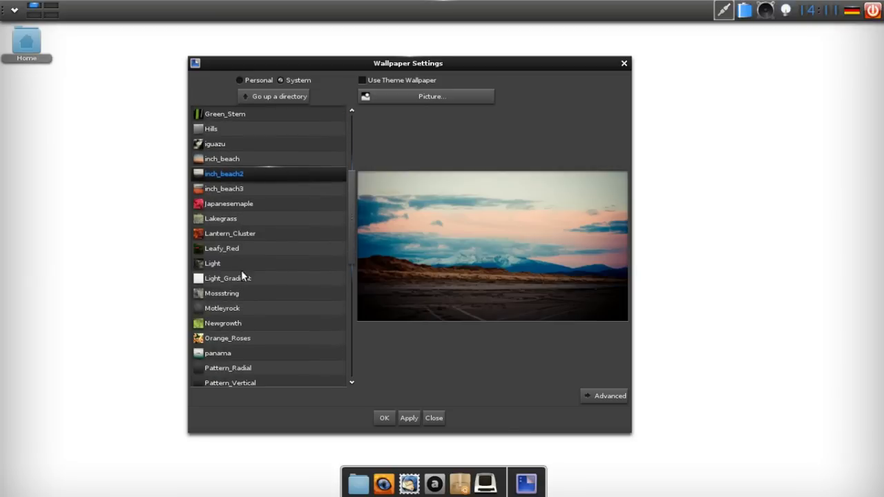
click(239, 253)
- Apply the Light picture as the desktop wallpaper and close the Wallpaper Settings
click(240, 265)
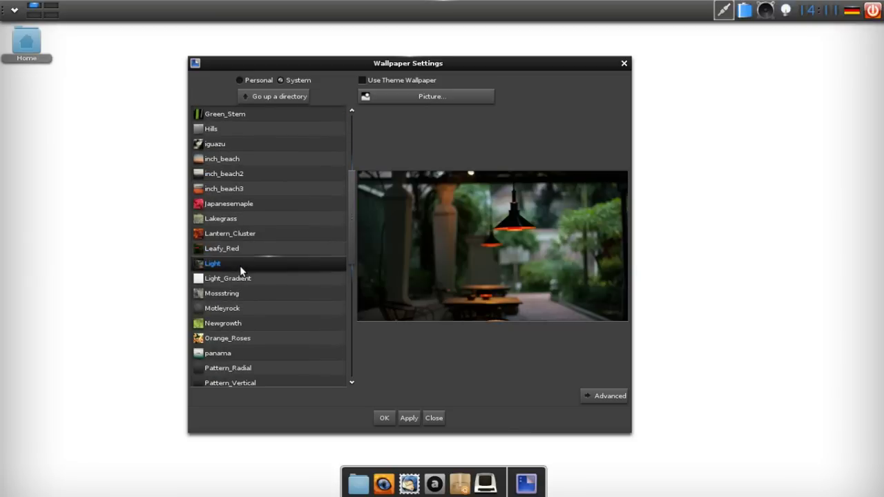
click(417, 420)
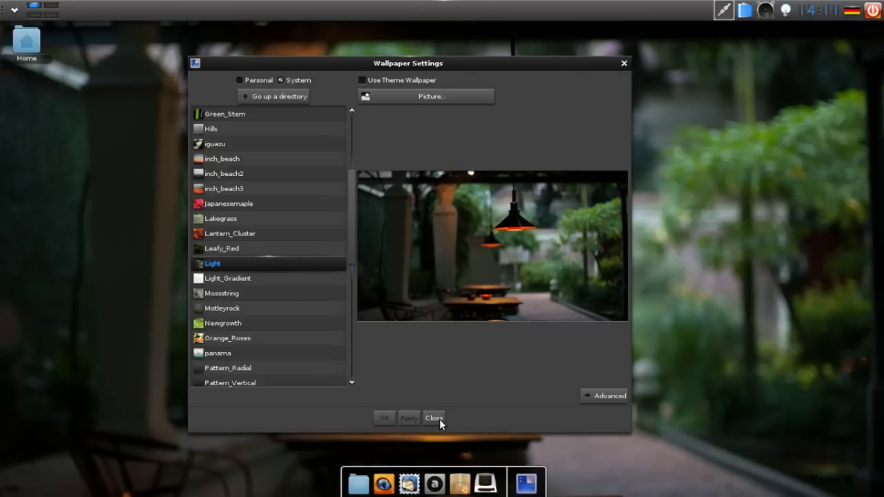
click(439, 420)
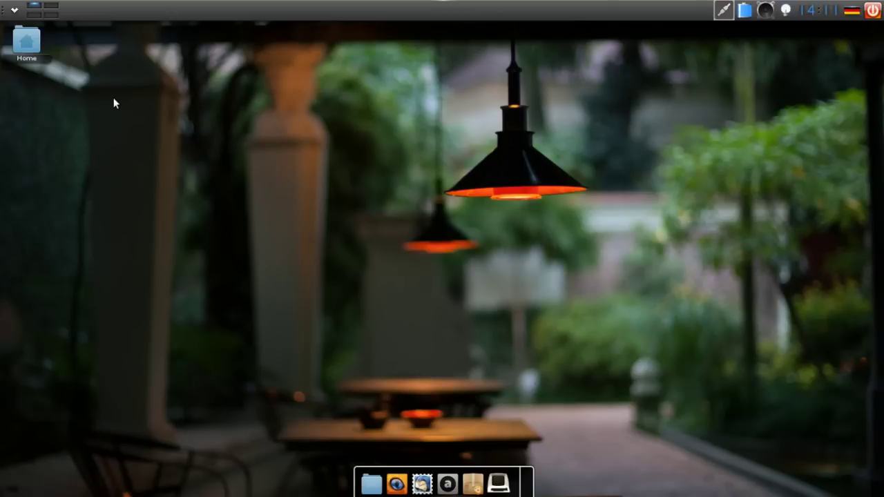
- Open Wallpaper Settings from the Settings Panel and show the advanced options for where to place the wallpaper
click(130, 169)
mouse_move(204, 308)
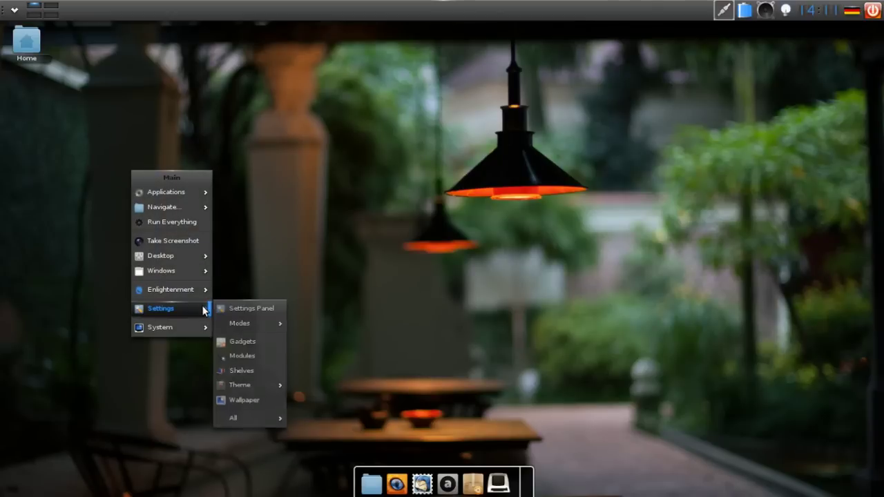
click(234, 309)
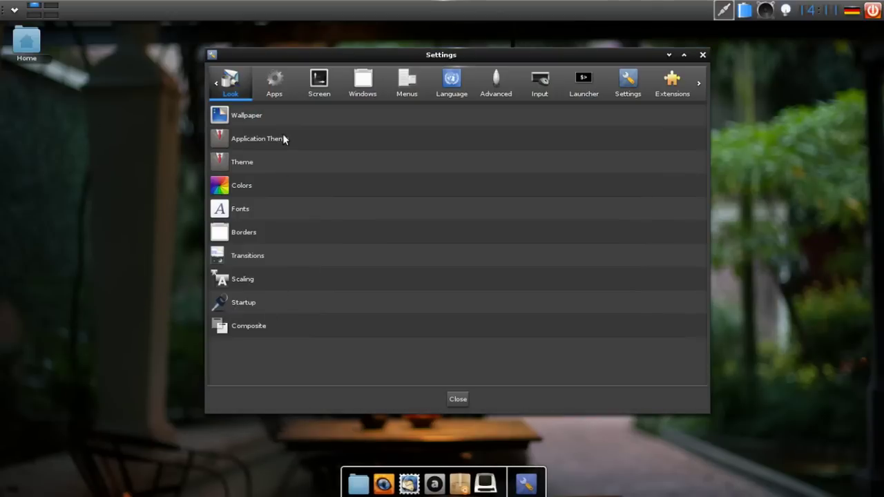
click(280, 117)
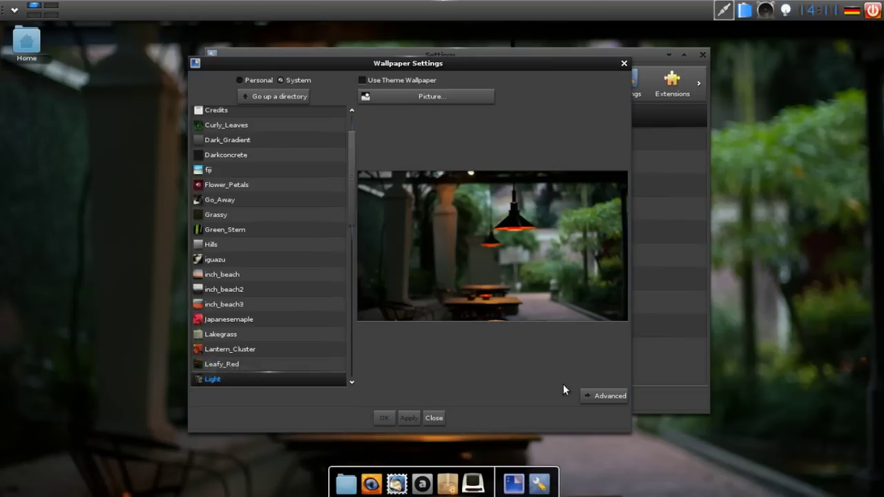
click(594, 396)
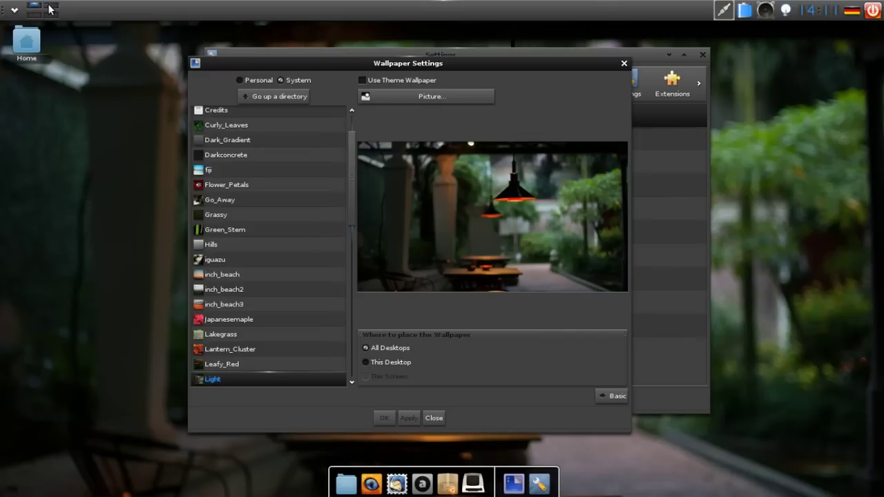
- Bring Wallpaper Settings onto the second desktop of the first row and restrict the wallpaper placement to This Desktop
key(Escape)
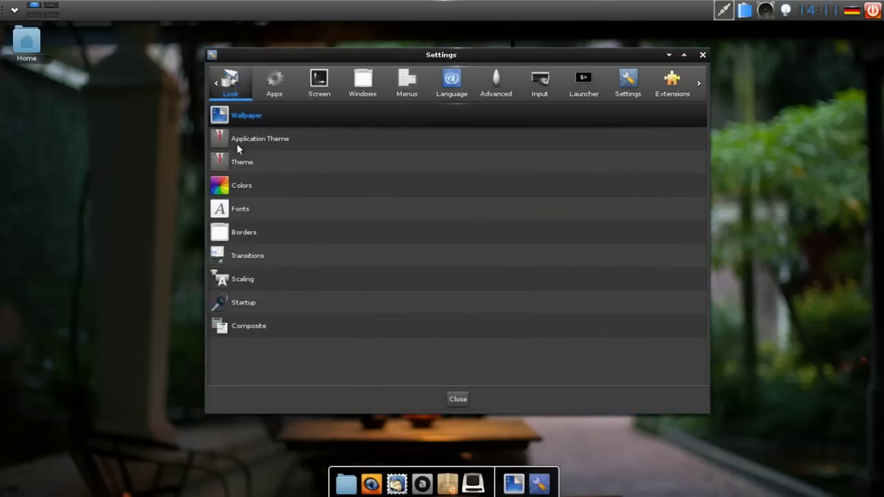
click(50, 9)
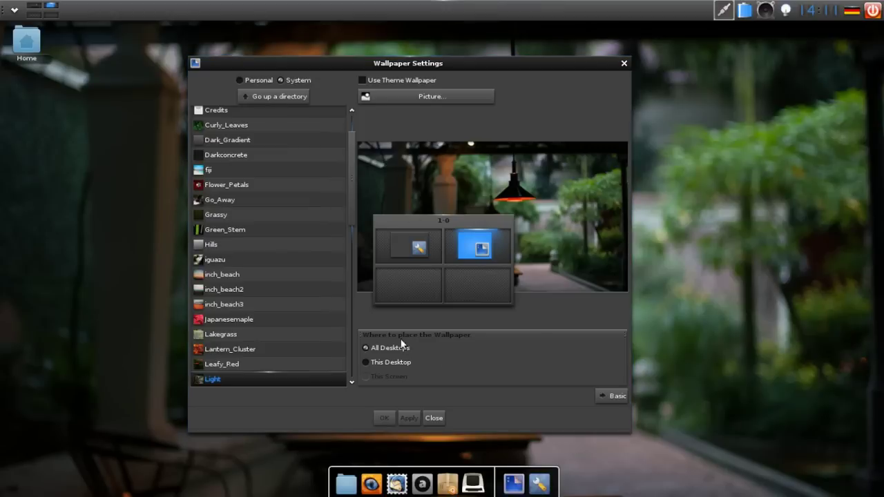
click(391, 364)
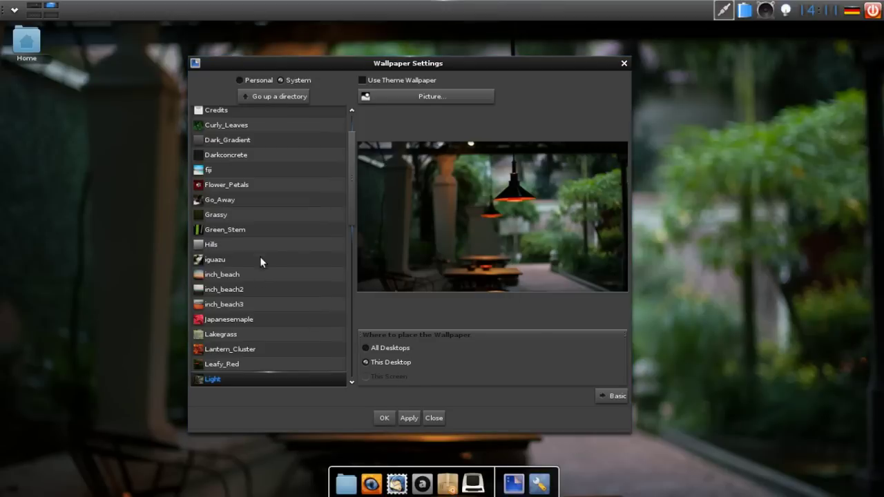
- Preview Motleyrock, apply Newgrowth as this desktop's wallpaper and close the Wallpaper Settings
scroll(260, 301, down, 2)
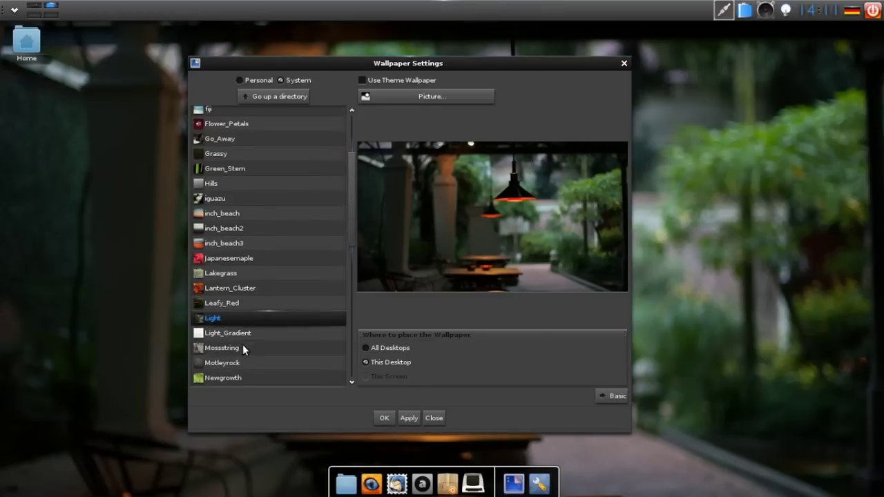
click(240, 363)
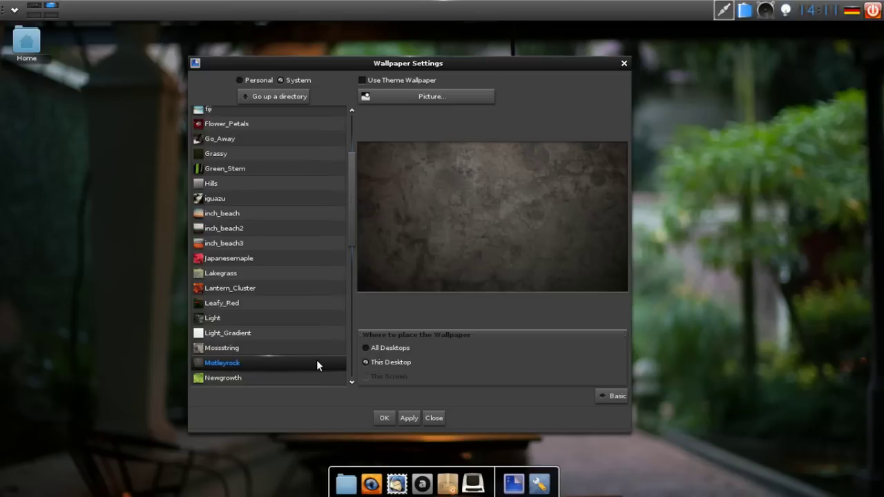
scroll(304, 352, down, 2)
click(268, 318)
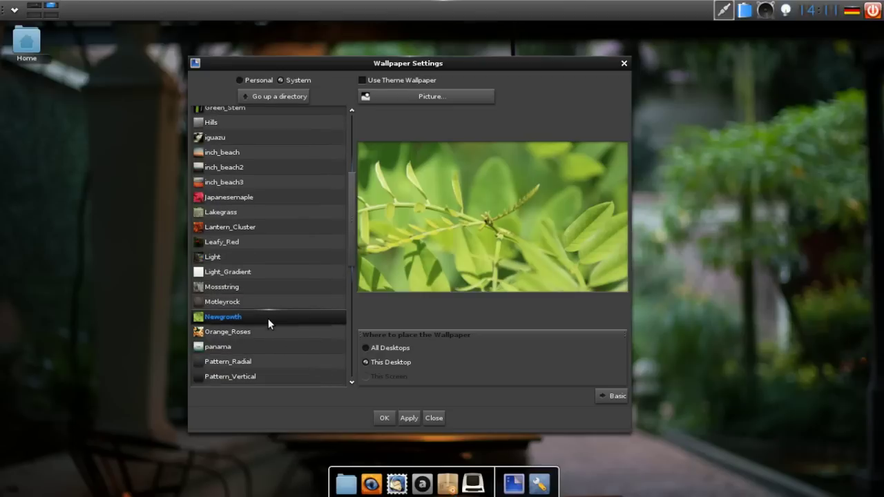
click(414, 420)
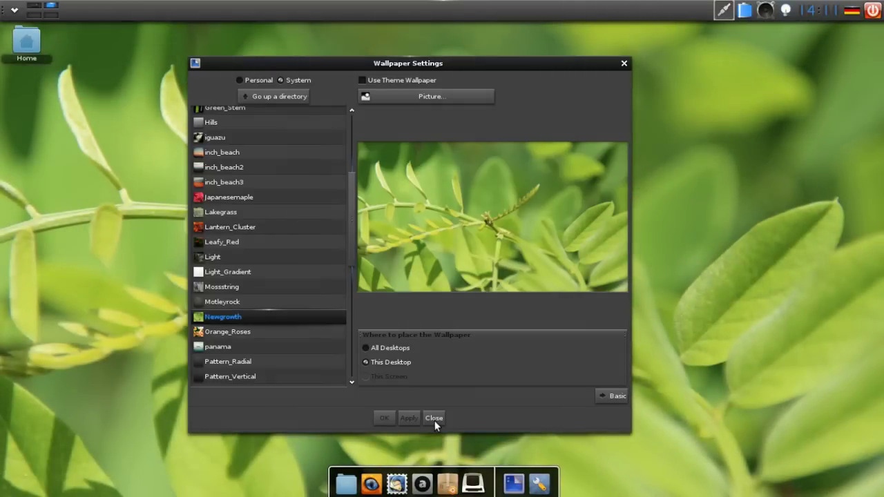
click(434, 418)
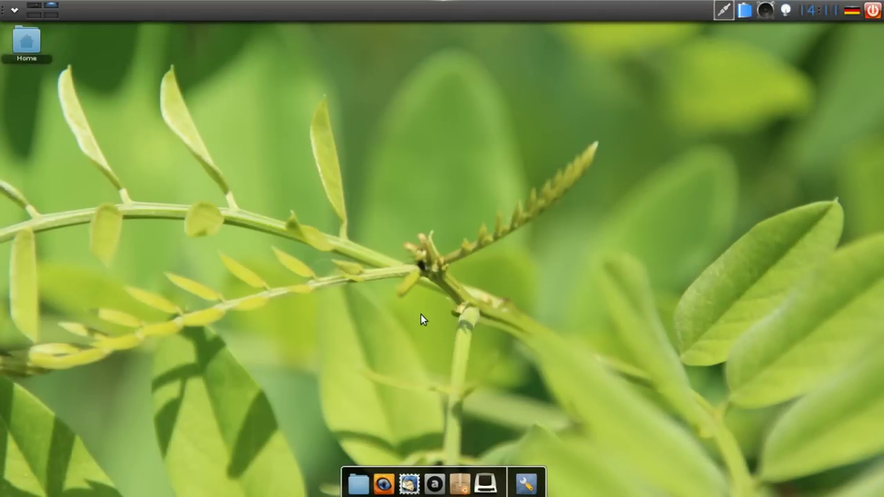
- Return to the first desktop, roll the Settings window up to its title bar and move it slightly
click(35, 5)
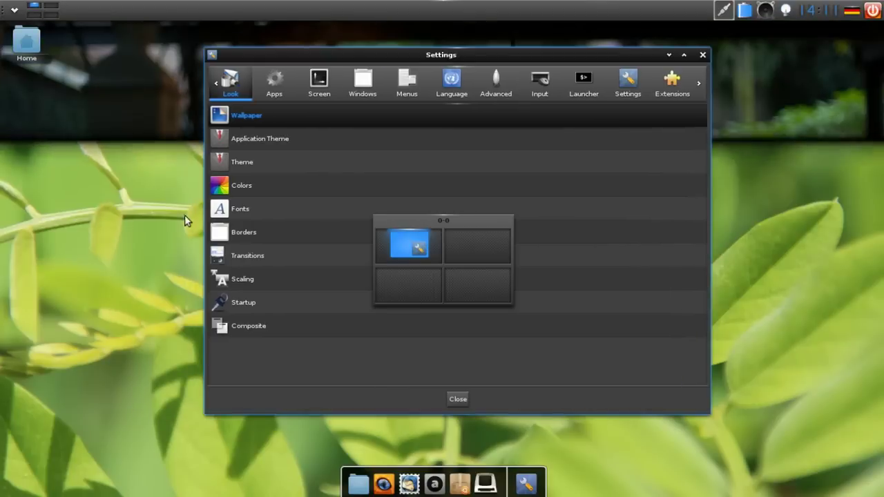
double_click(641, 57)
mouse_move(597, 58)
mouse_down()
mouse_move(573, 45)
mouse_move(537, 49)
mouse_up()
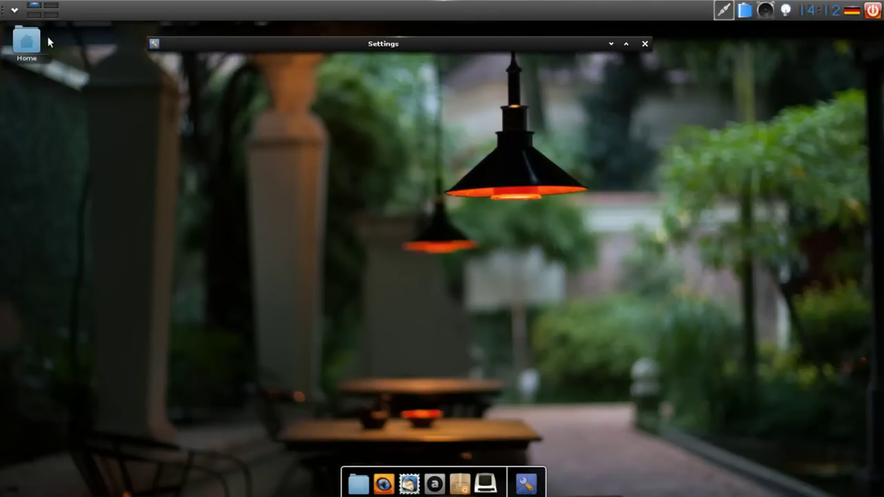
- View the wallpaper on both desktops of the second row and return to the first desktop
click(35, 14)
click(50, 14)
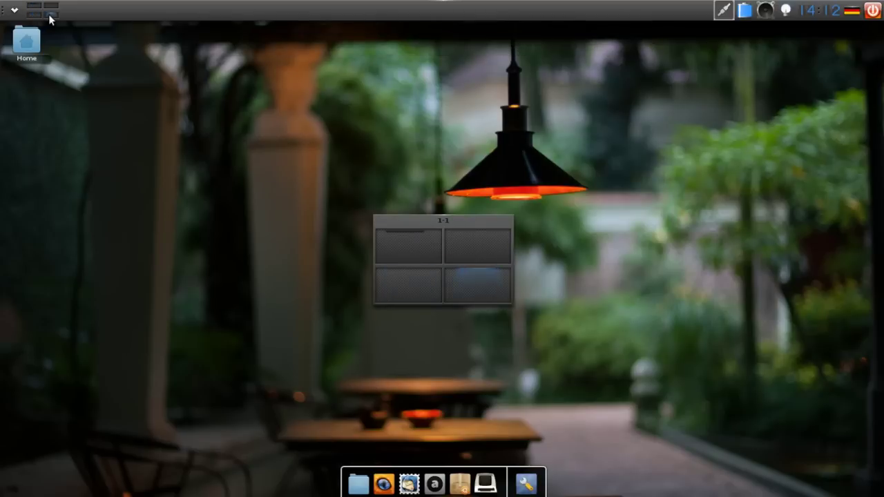
click(37, 8)
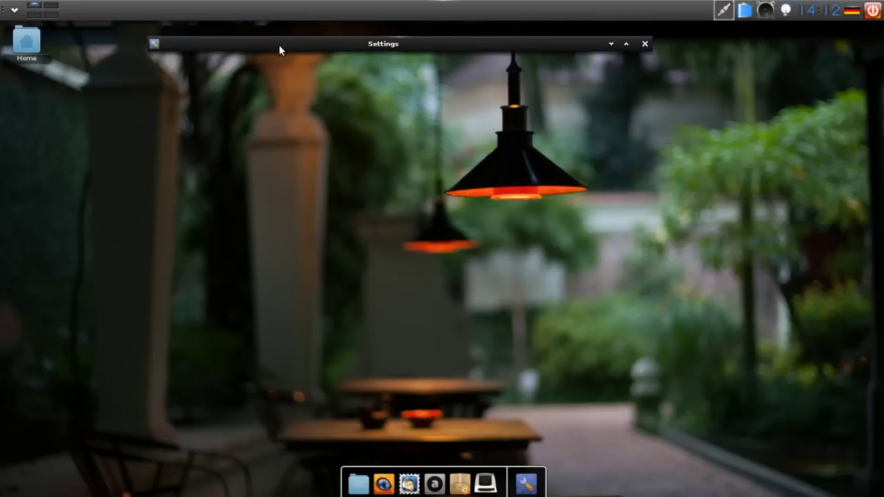
- Demonstrate rolling the Settings window up and down repeatedly, reposition it and leave it unrolled
double_click(279, 44)
double_click(279, 44)
mouse_move(279, 43)
mouse_down()
mouse_move(306, 240)
mouse_move(292, 399)
mouse_move(310, 427)
mouse_move(306, 444)
mouse_move(306, 310)
mouse_move(217, 128)
mouse_move(207, 71)
mouse_move(275, 60)
mouse_up()
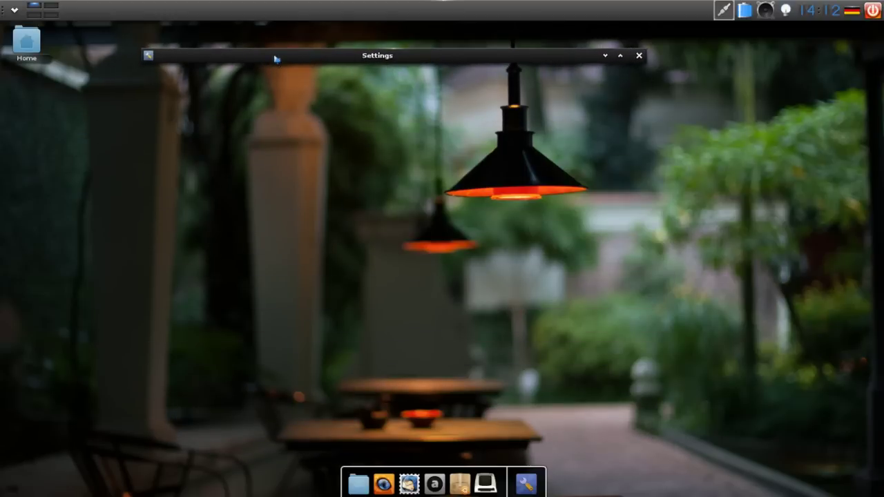
double_click(275, 59)
double_click(275, 59)
double_click(275, 58)
double_click(275, 59)
mouse_move(275, 60)
mouse_down()
mouse_move(181, 59)
mouse_move(263, 53)
mouse_up()
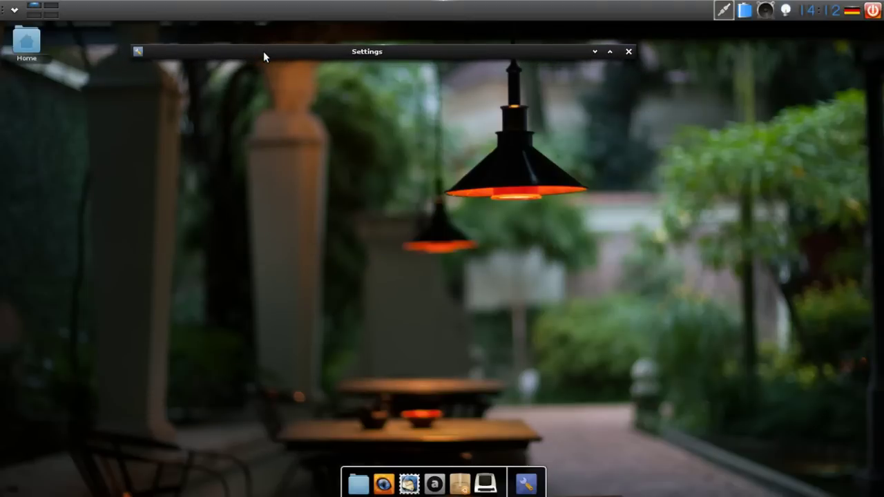
double_click(264, 53)
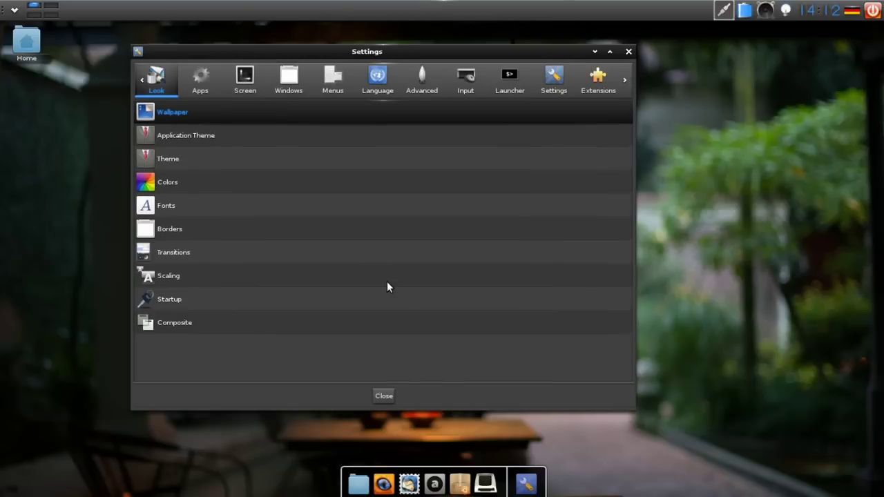
- Open the Theme Selector from the Look settings, and load e17-stuff.org in Firefox
click(228, 166)
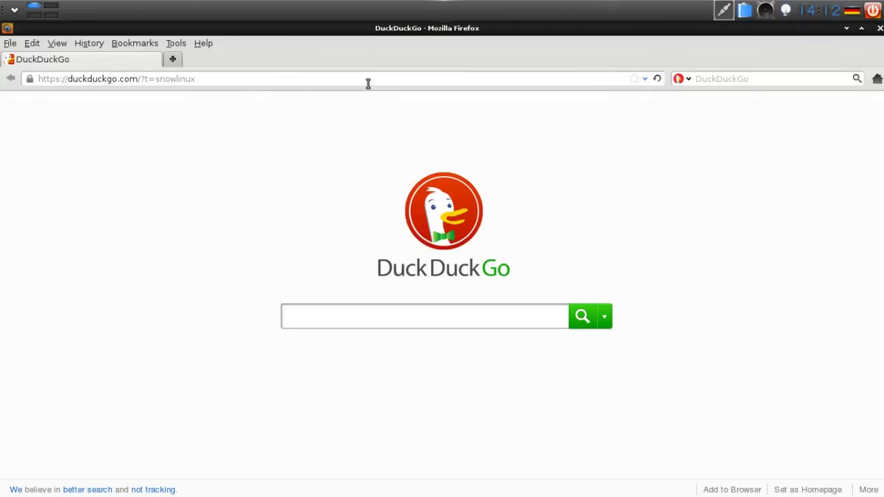
click(368, 83)
text(e17-s)
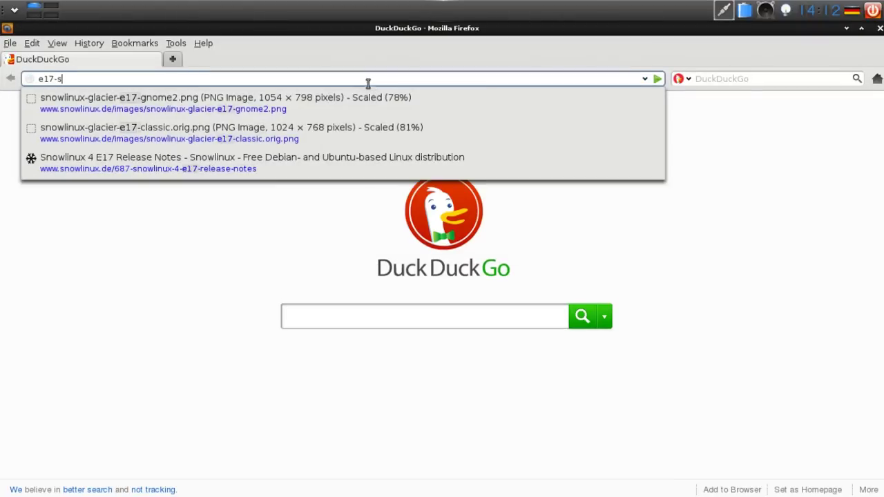
text(tuff.org)
key(Return)
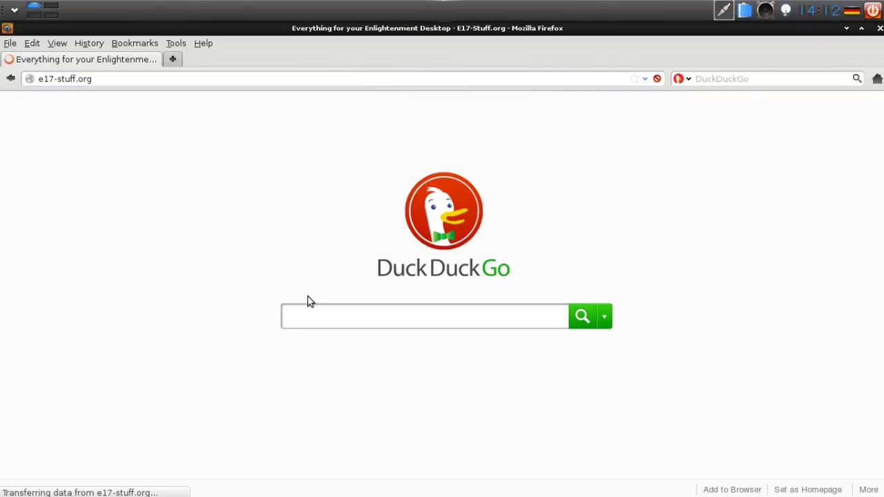
- Look through the list of E17 themes on the website and close the browser
scroll(371, 282, down, 3)
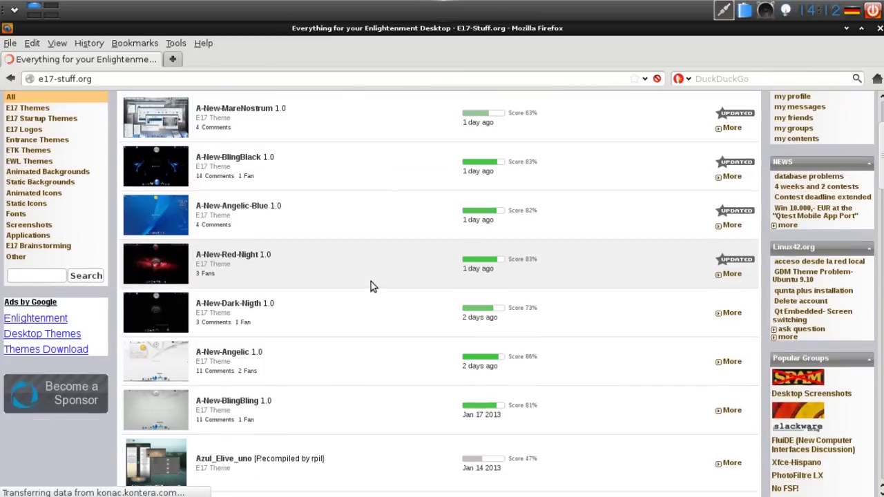
scroll(361, 352, down, 4)
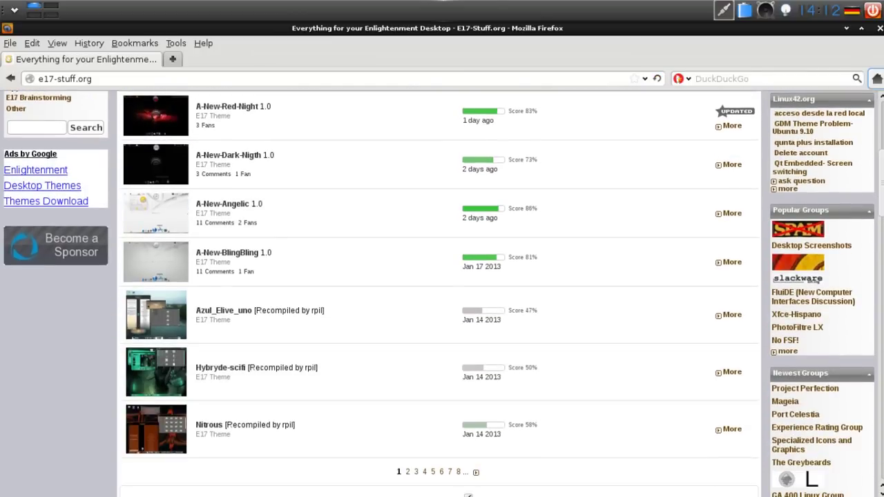
click(879, 28)
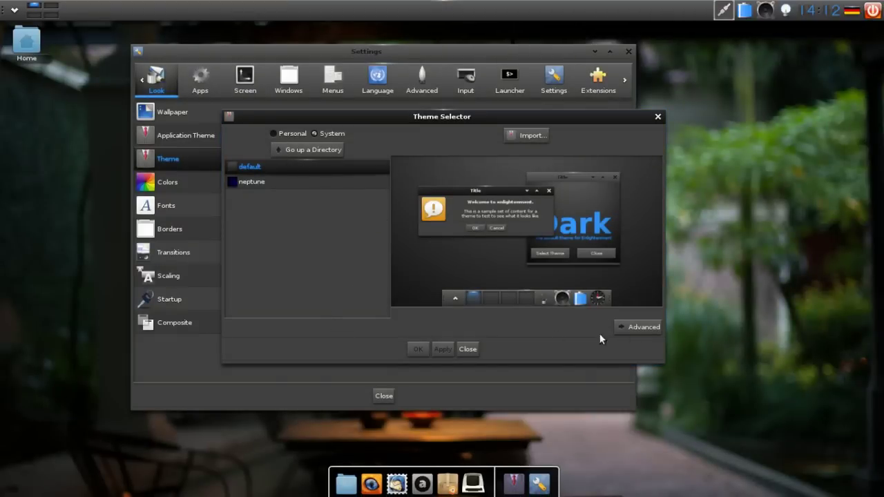
- Inspect the Theme Selector's advanced categories and the Composite Settings' general and rendering options, closing each dialog without changes
click(640, 328)
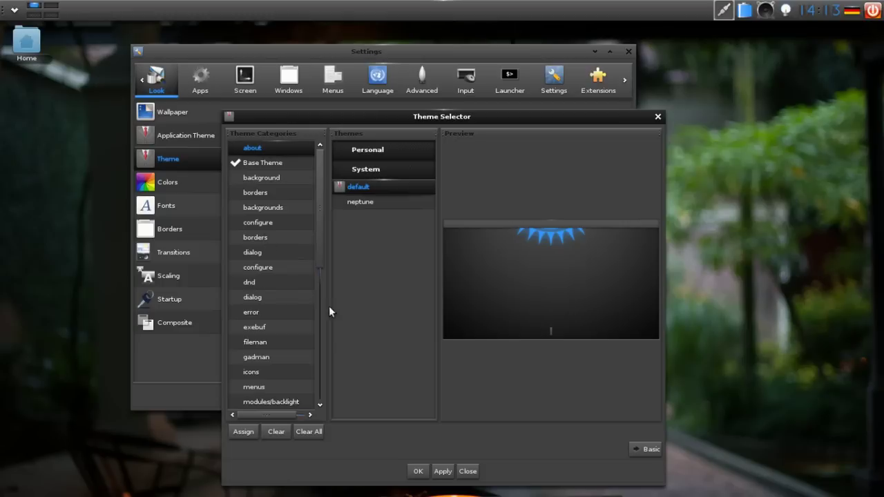
click(468, 472)
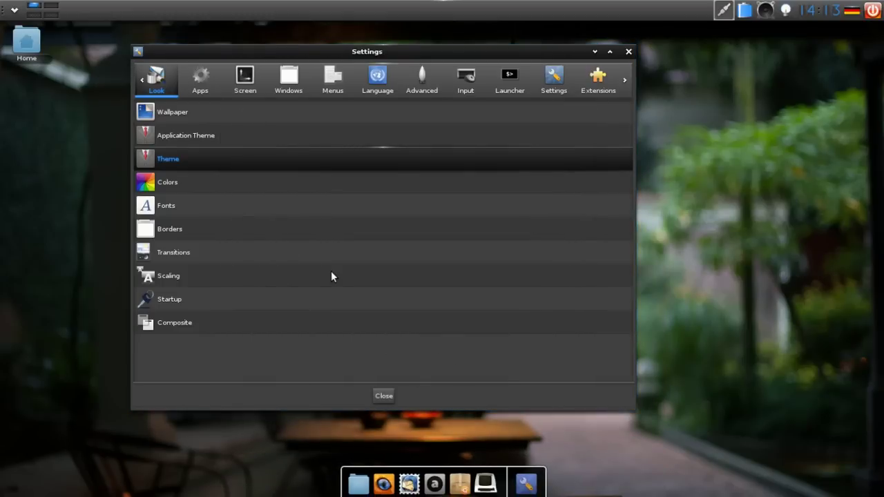
click(242, 322)
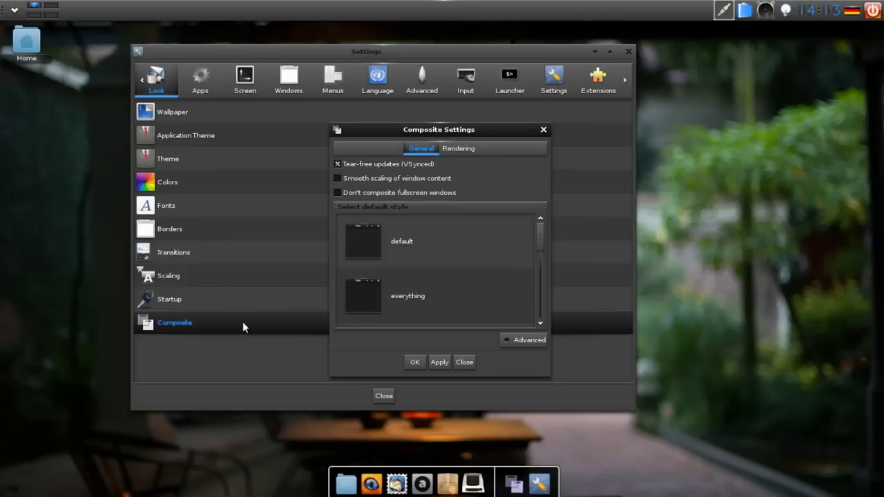
click(452, 150)
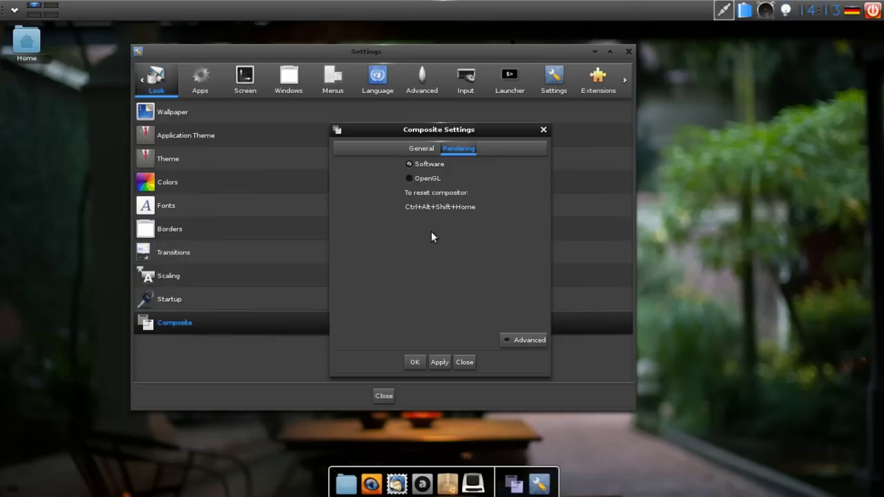
click(467, 362)
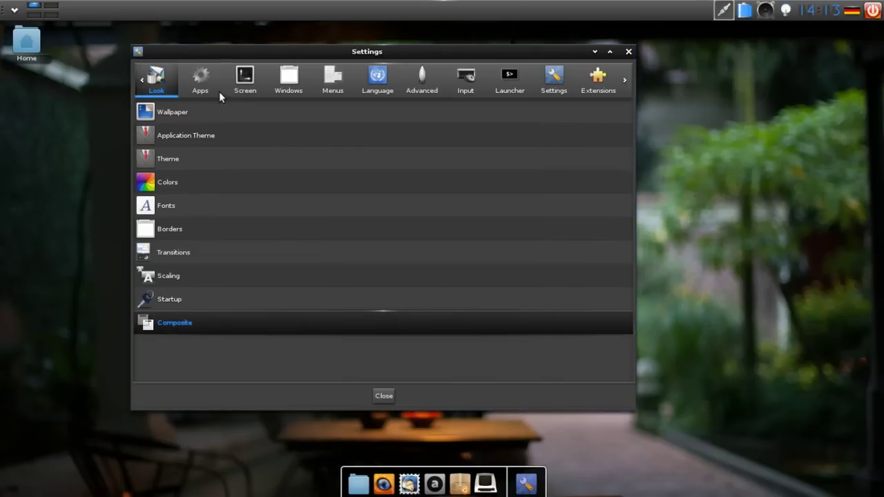
- Look at the Personal Application Launchers in the Apps settings and the icon options of a new desktop entry, closing both without adding anything
click(203, 83)
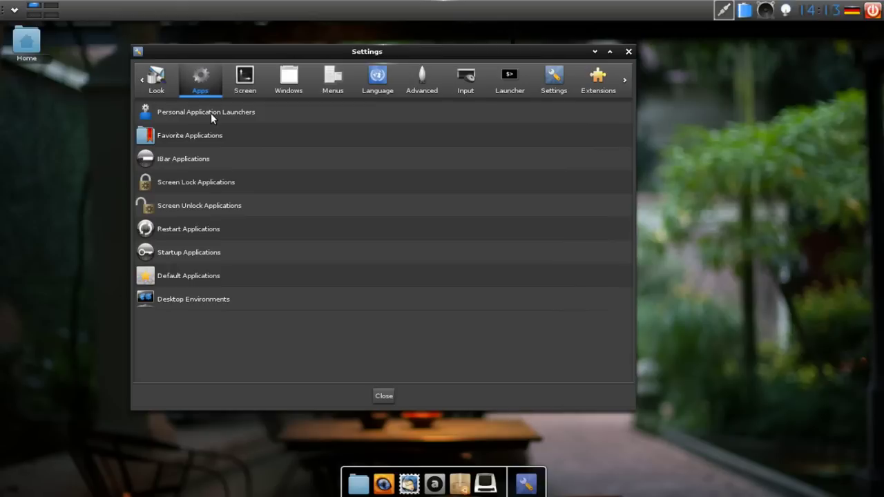
click(210, 114)
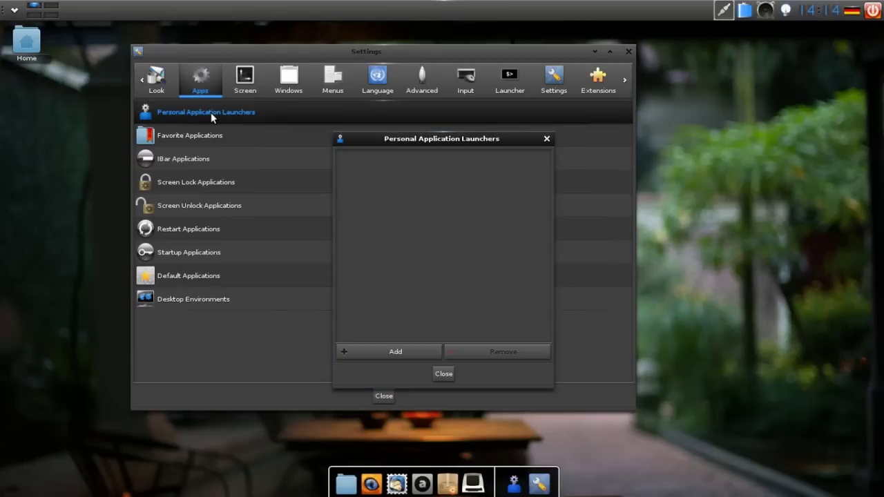
click(385, 355)
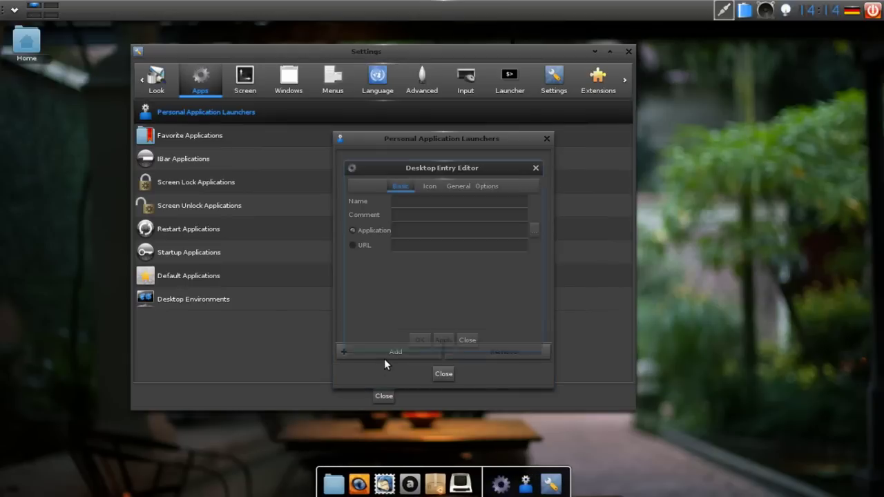
click(430, 187)
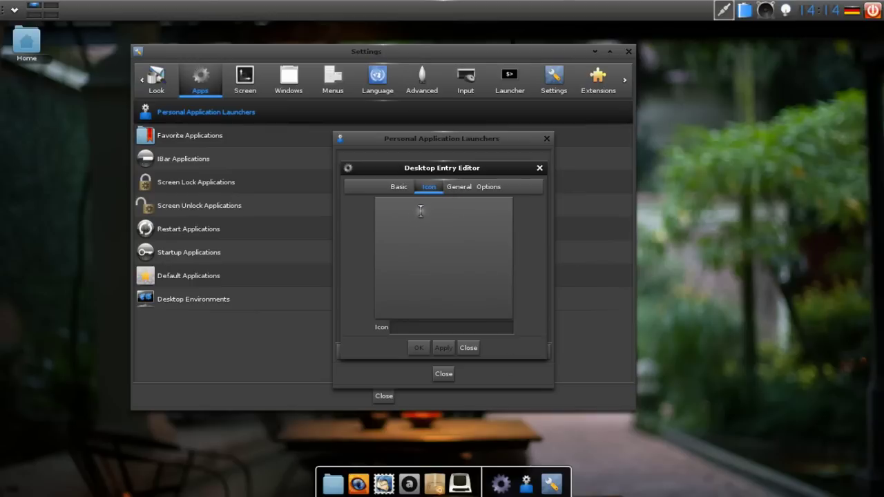
click(402, 192)
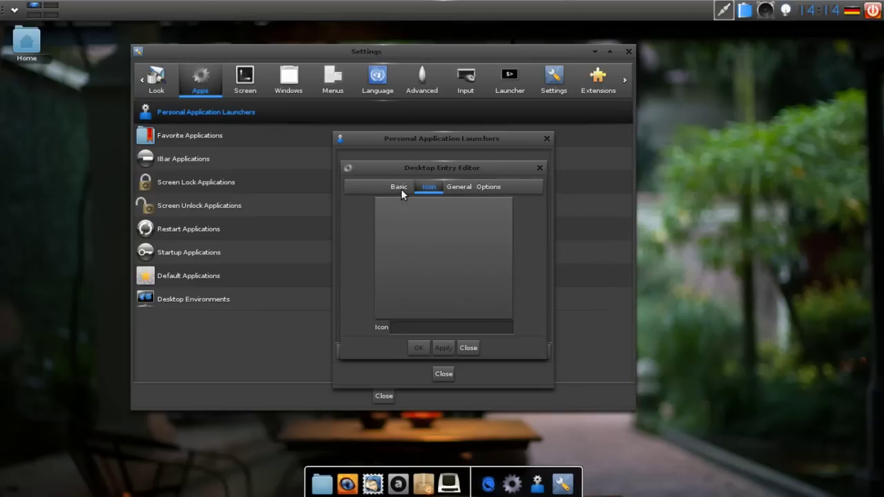
click(456, 370)
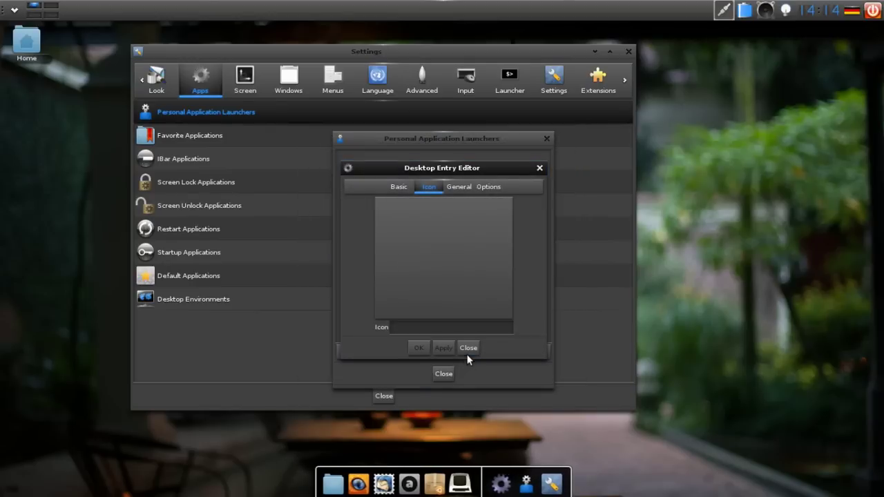
click(467, 351)
click(444, 374)
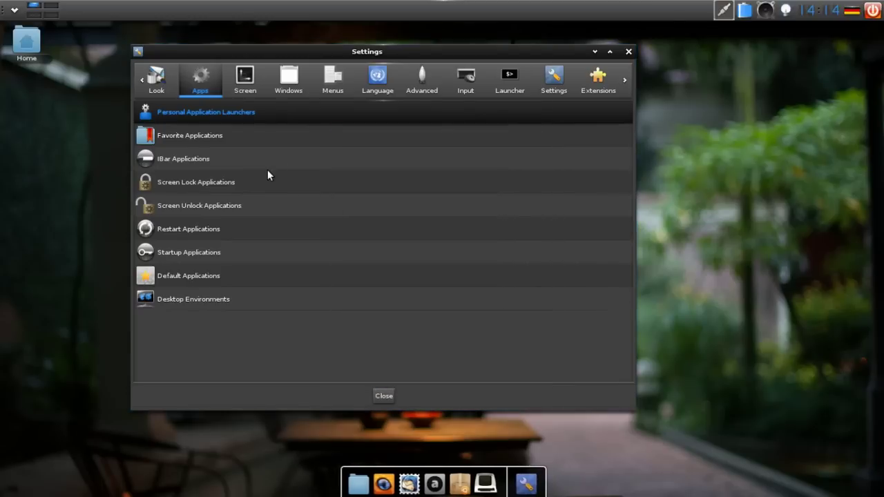
- Inspect the applications and order lists of Startup Applications and the Desktop Environments options, closing both dialogs without changes
click(214, 253)
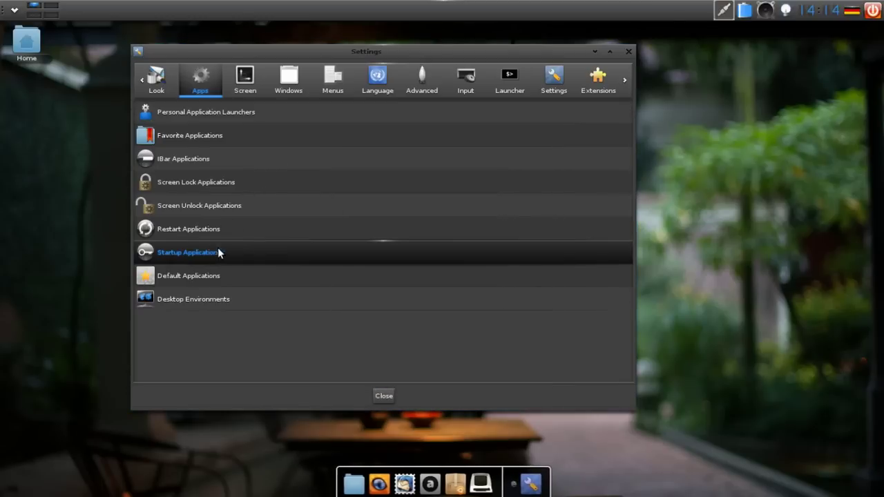
click(448, 203)
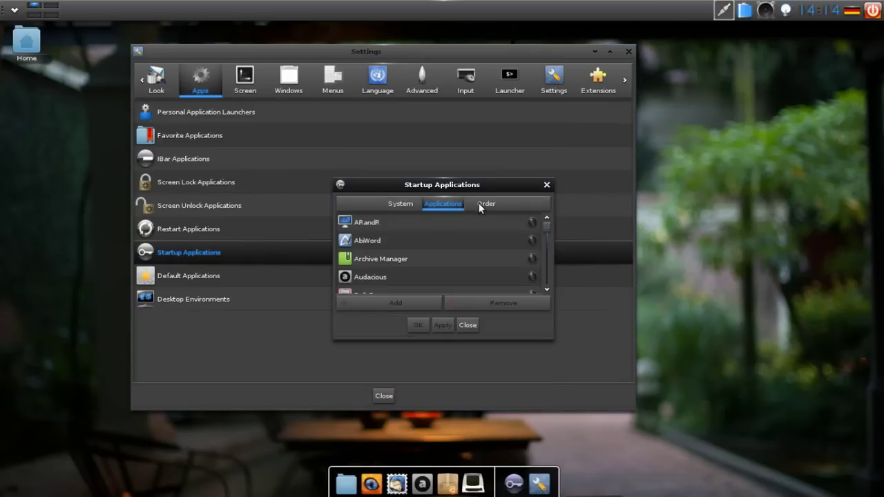
click(480, 206)
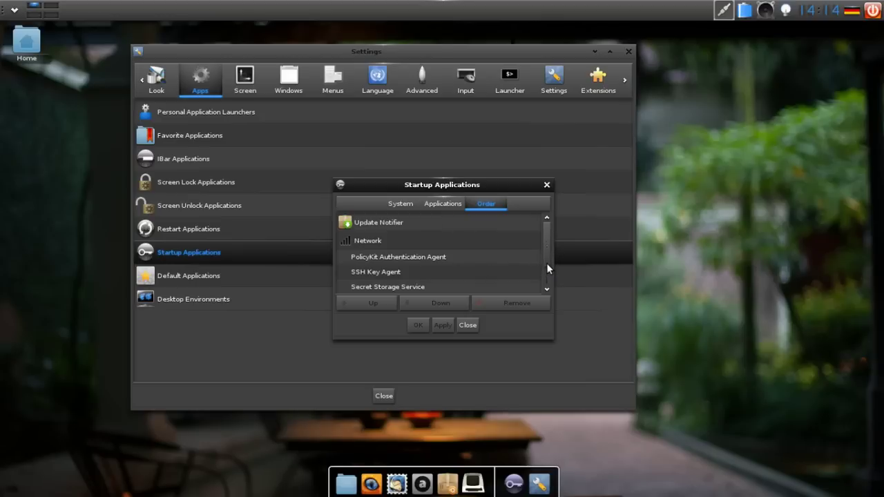
scroll(547, 263, down, 2)
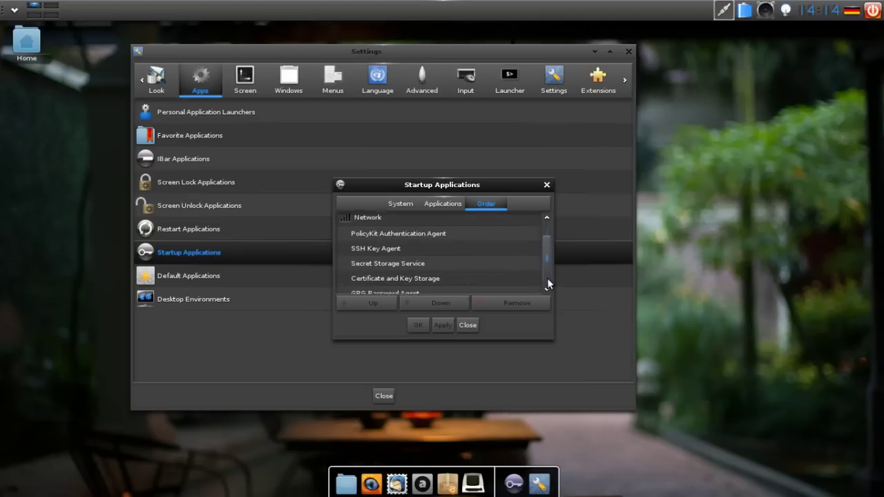
click(468, 326)
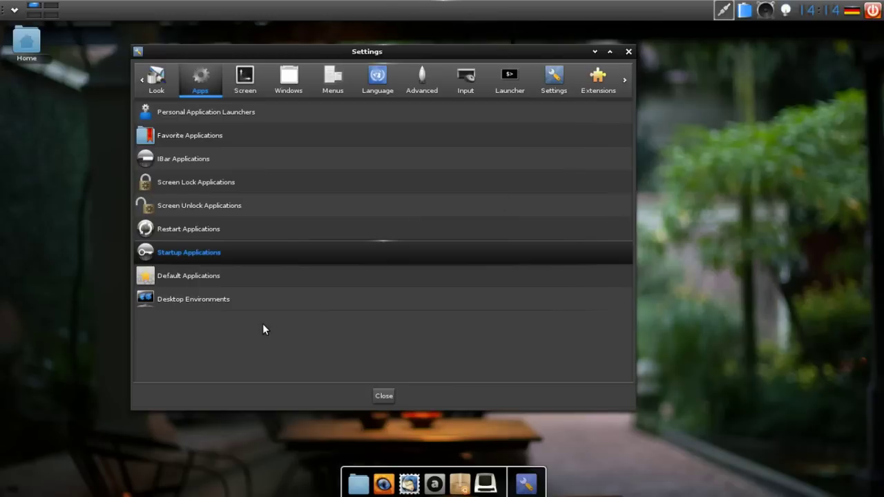
click(222, 300)
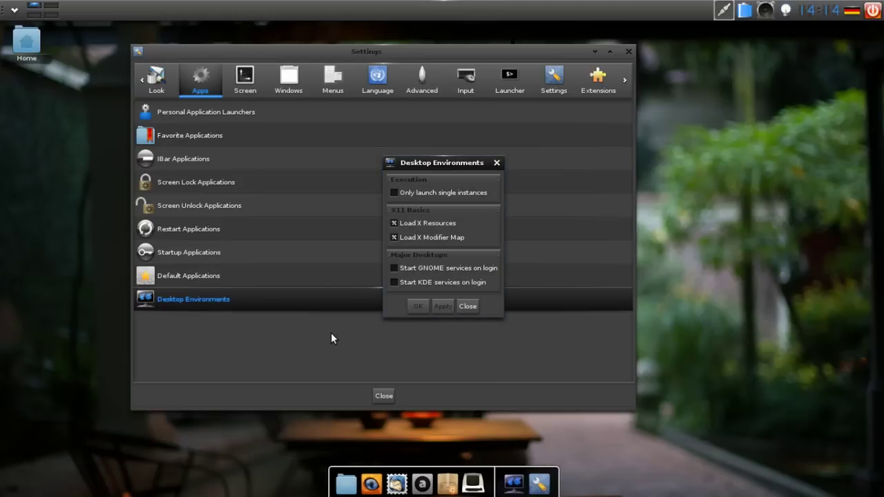
click(468, 306)
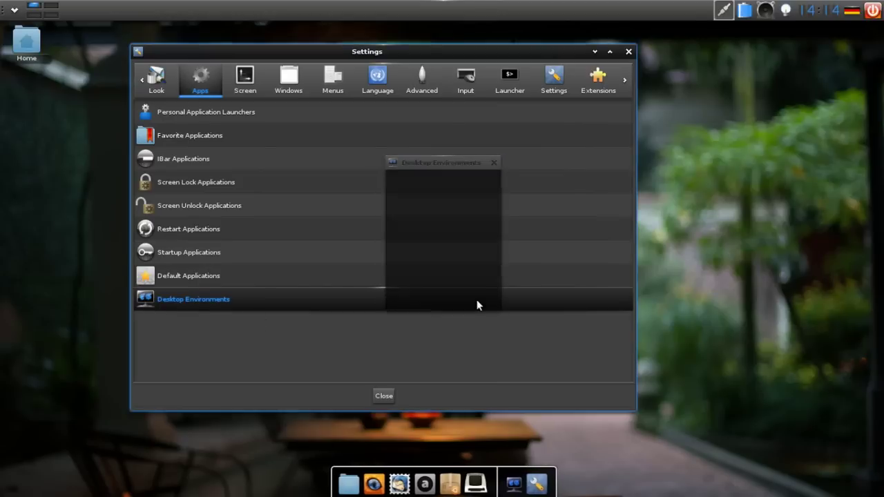
- Examine the Virtual Desktops layout and flip animation options, and preview the flip by switching to the upper-right desktop and back
click(243, 84)
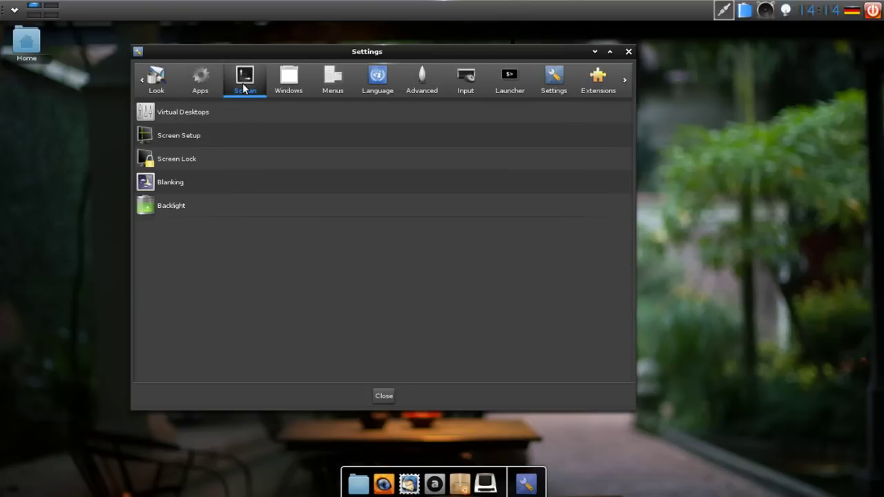
click(216, 113)
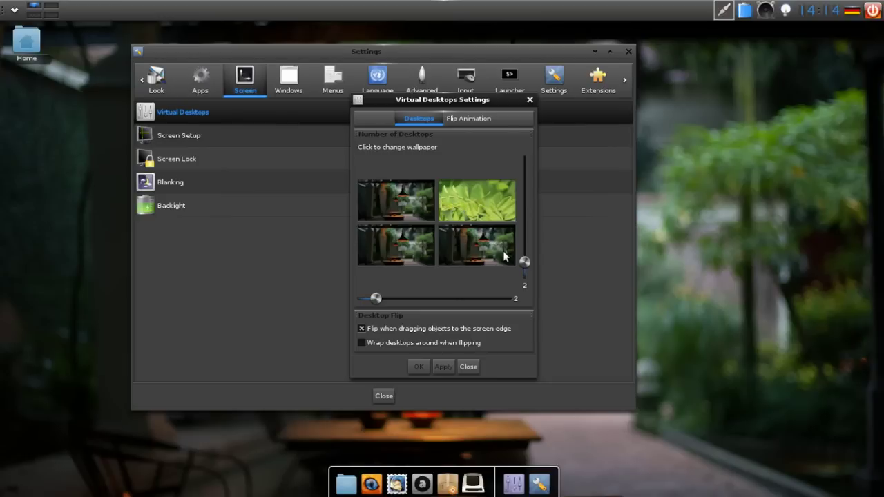
click(468, 118)
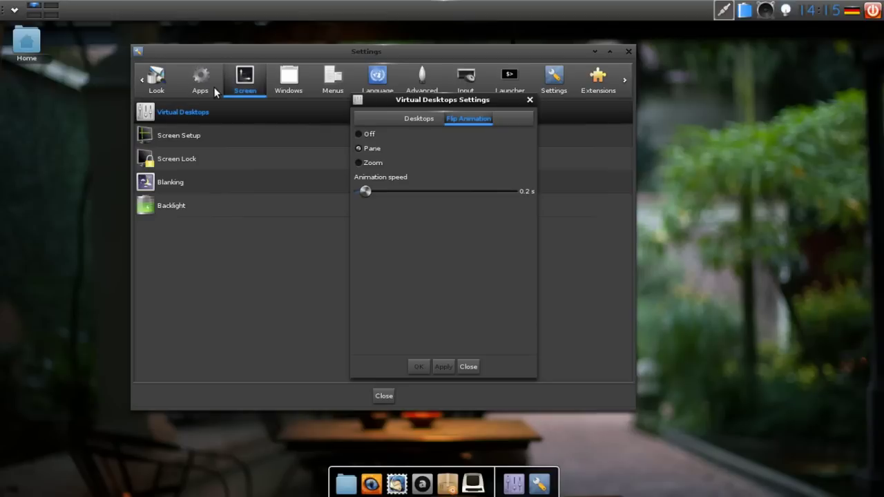
click(53, 6)
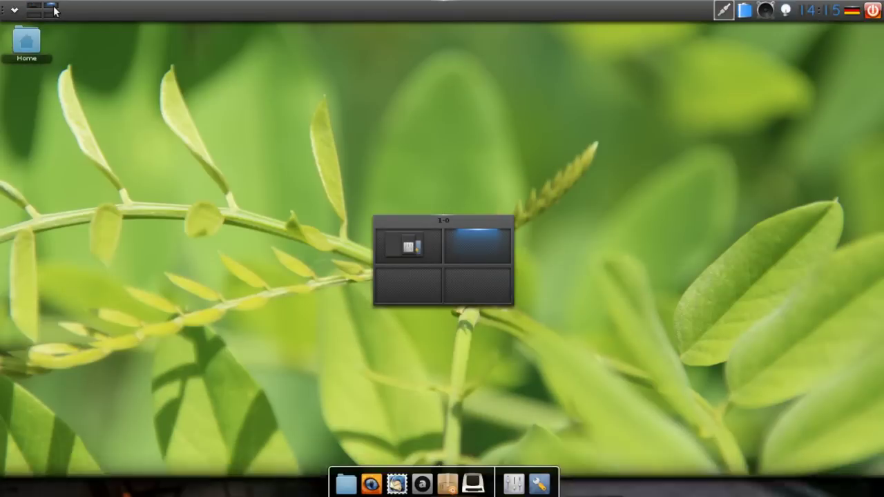
click(34, 7)
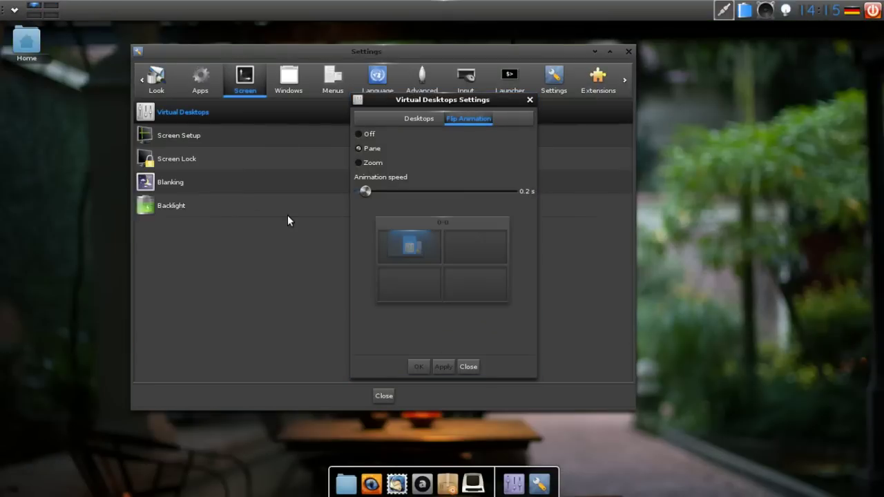
click(467, 366)
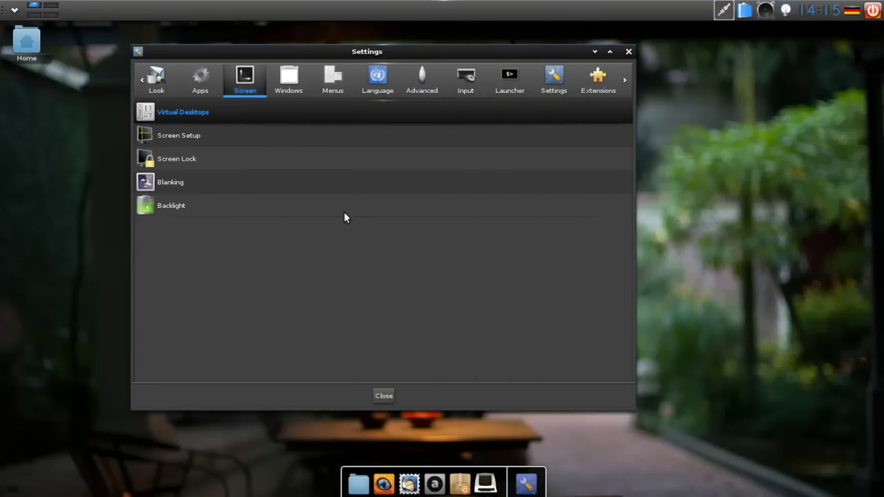
- Try shrinking the VBOX monitor to 640 x 480 in Screen Setup and close the dialog without applying
click(261, 136)
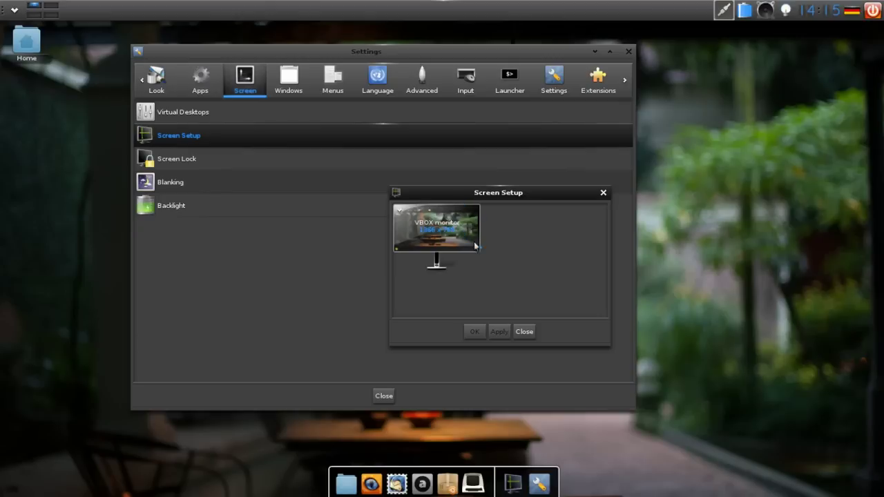
drag(475, 246, 549, 286)
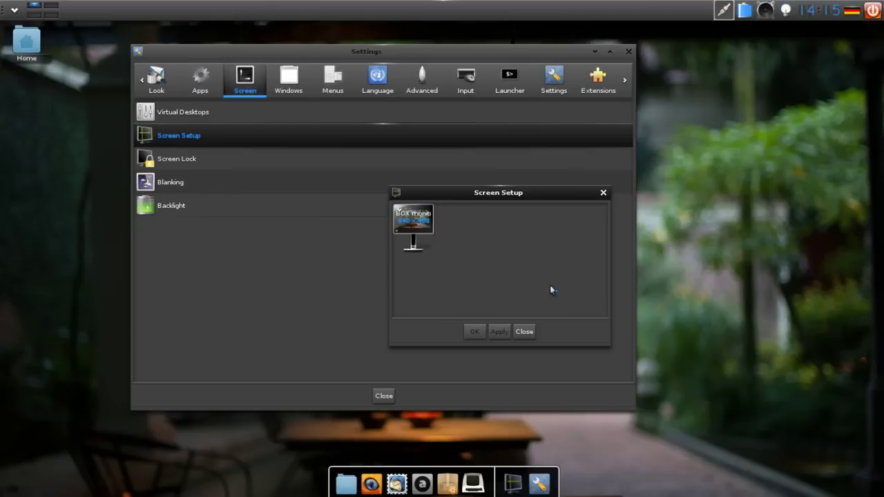
click(411, 225)
click(524, 332)
- Reopen Screen Setup, inspect the controls in the corners of the VBOX monitor preview, and close the dialog
click(196, 138)
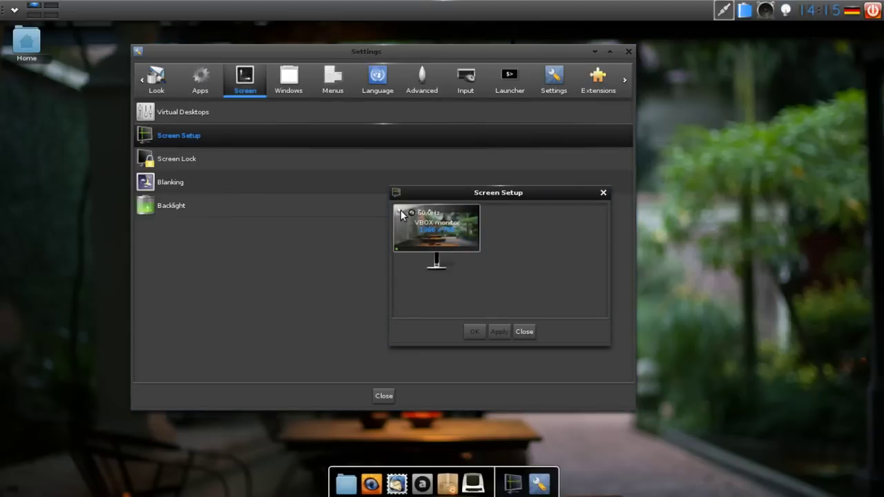
mouse_move(401, 247)
click(396, 250)
click(396, 249)
click(521, 332)
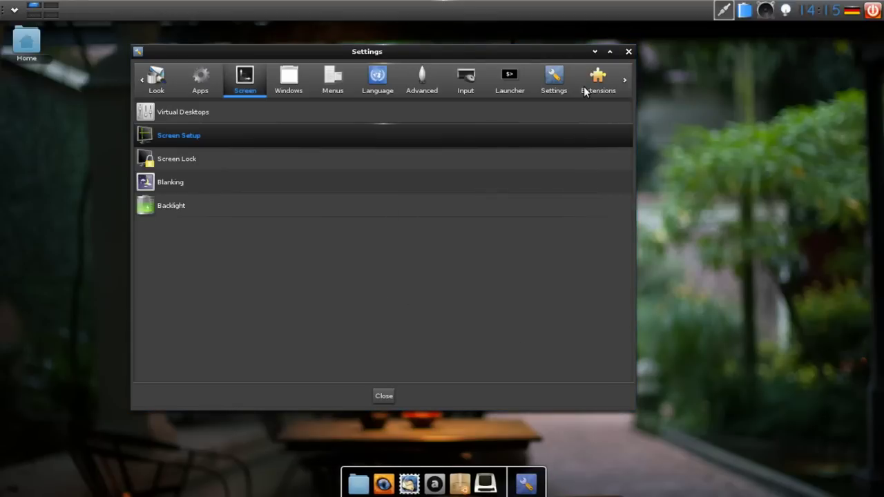
- Open ARandR from the Preferences settings and move its Screen Layout Editor over the Settings window
drag(583, 86, 377, 98)
click(564, 79)
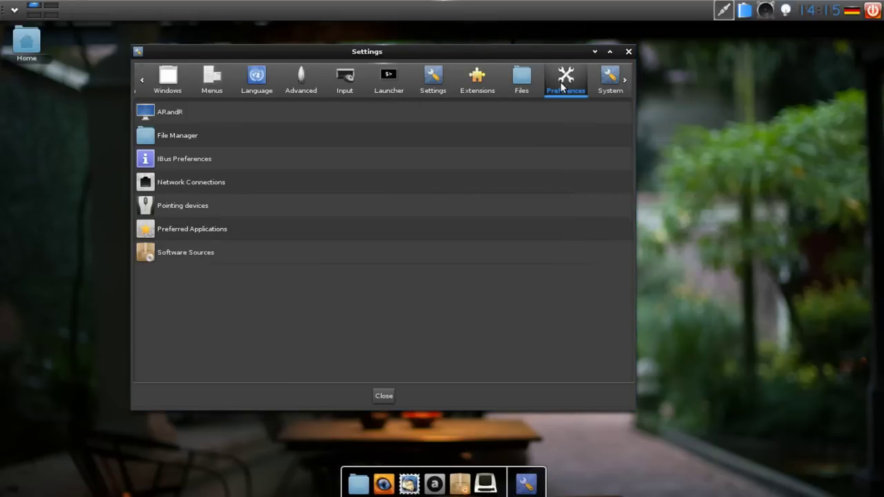
click(181, 112)
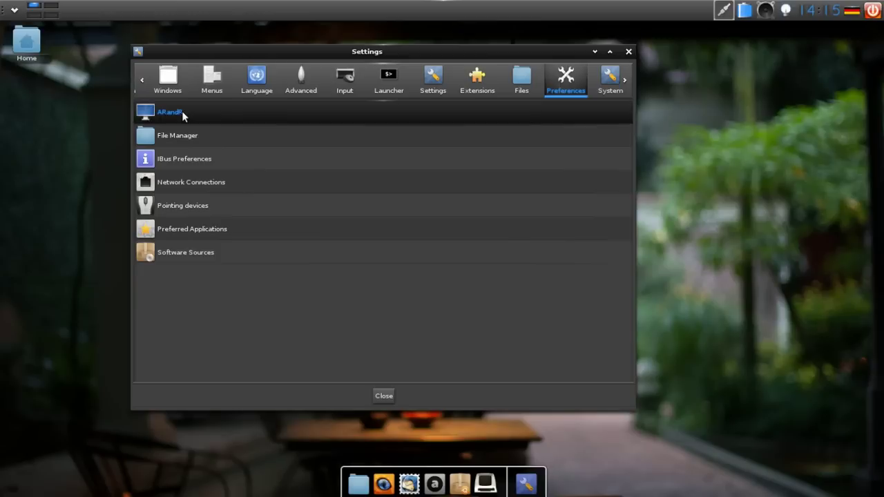
drag(731, 29, 333, 88)
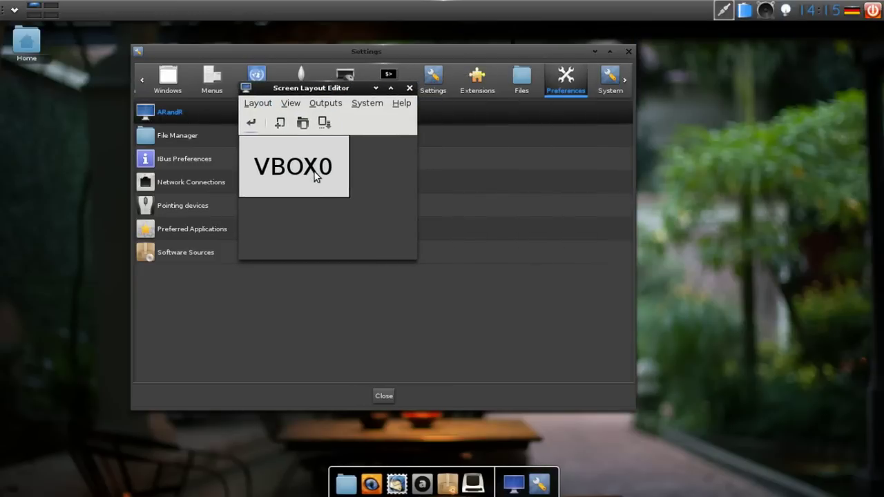
- Look through the resolution and orientation choices for output VBOX0 and the layout commands in the Screen Layout Editor
click(330, 104)
mouse_move(335, 117)
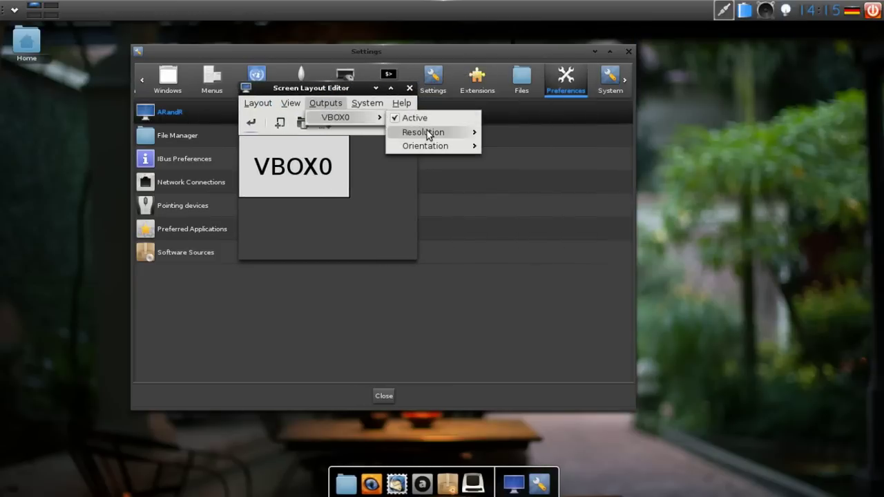
mouse_move(428, 134)
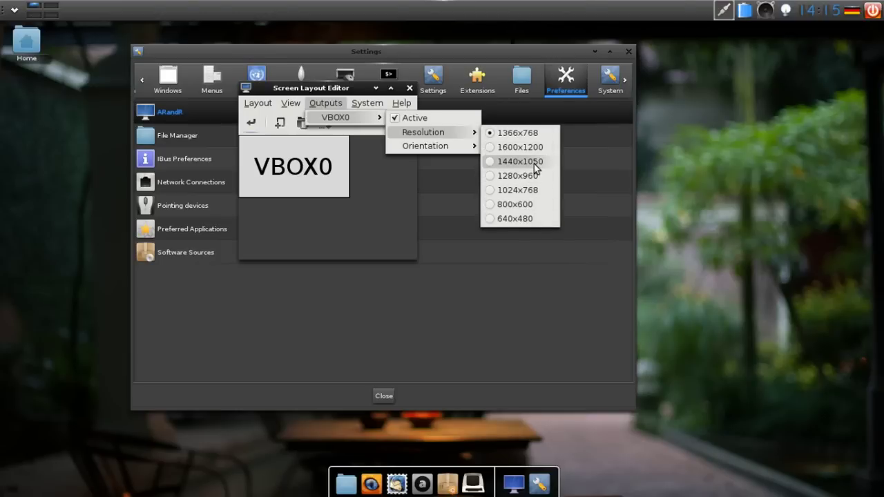
mouse_move(439, 149)
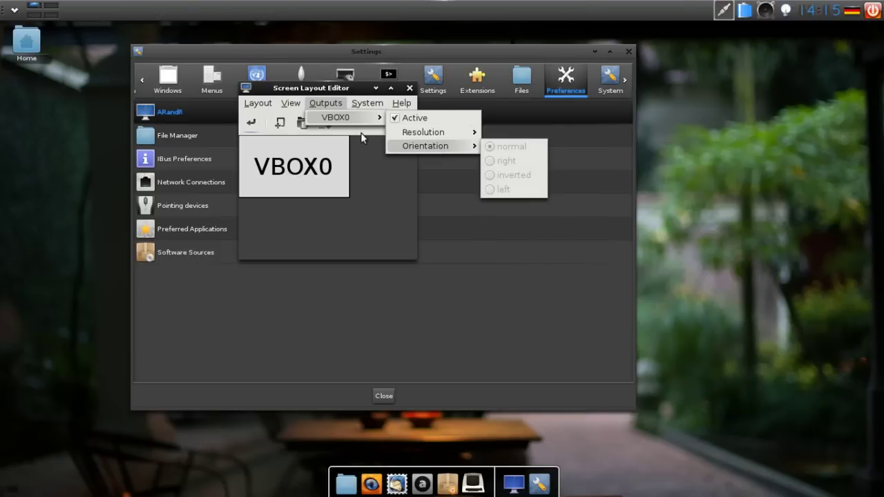
click(316, 108)
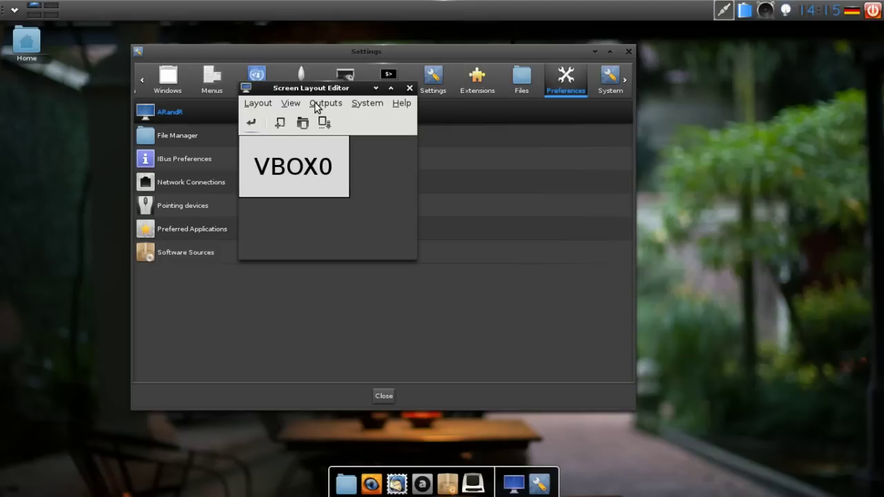
click(317, 108)
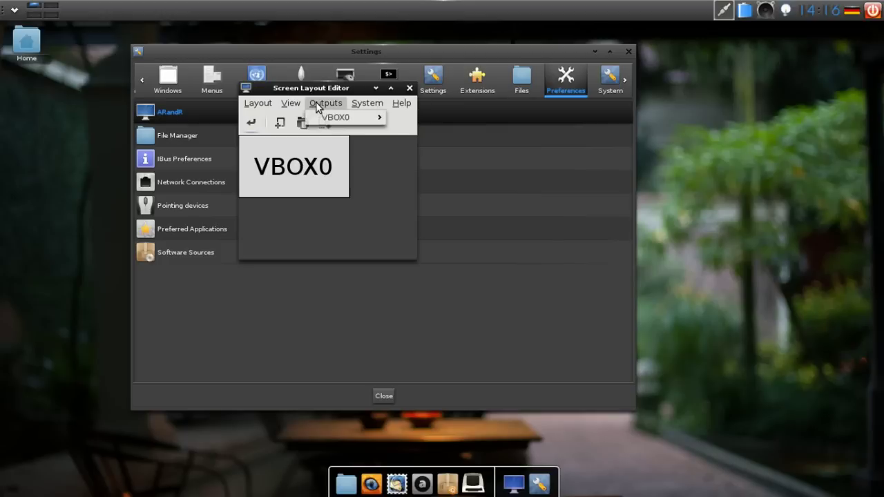
click(325, 108)
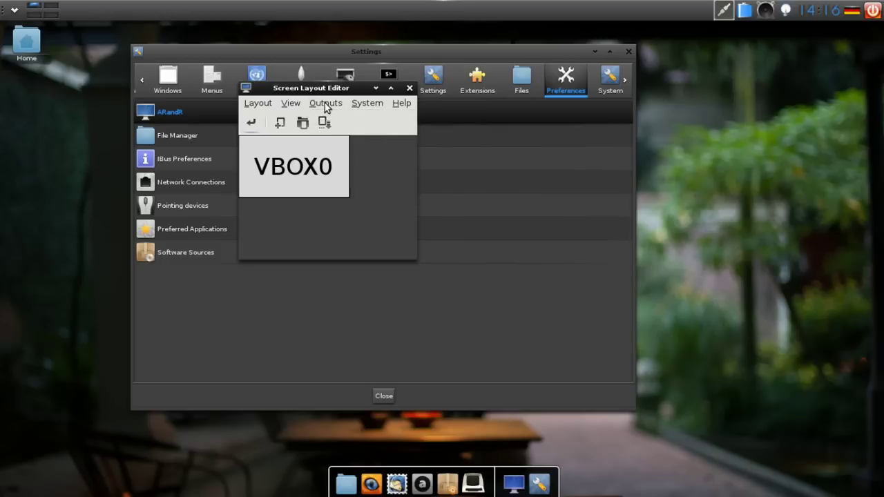
click(263, 107)
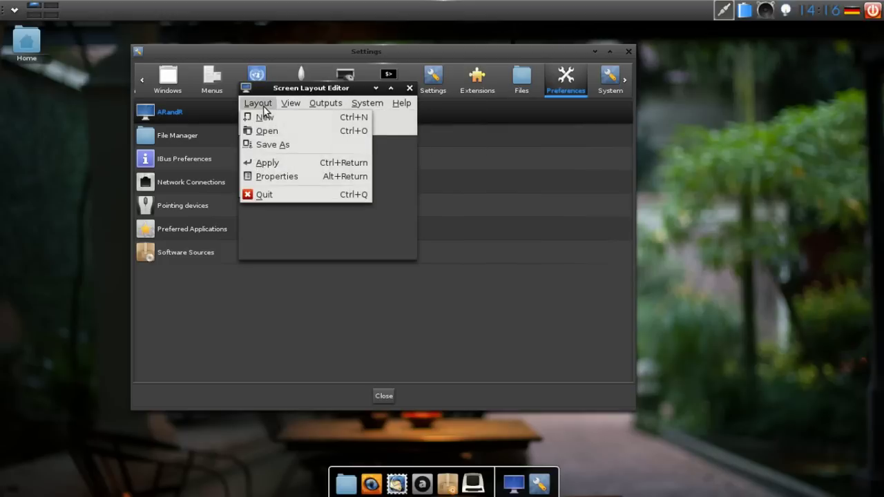
click(263, 107)
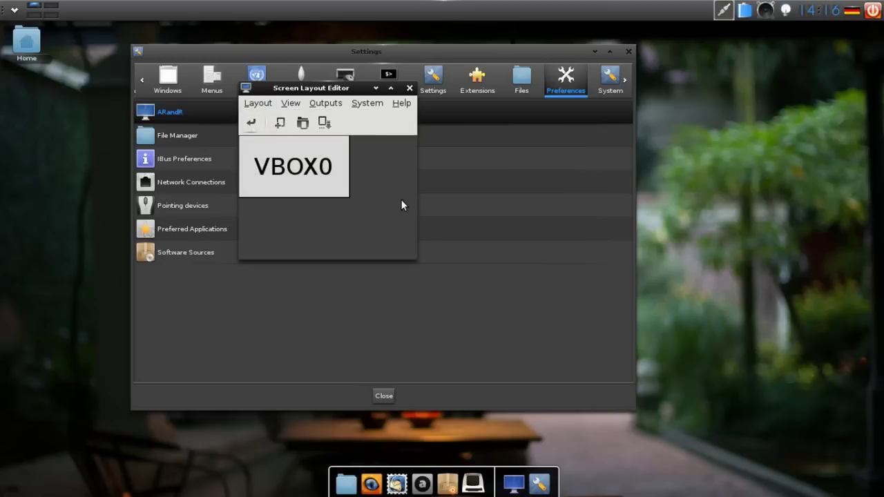
- Close the Screen Layout Editor and view the Language and Advanced categories of the Settings window
click(409, 89)
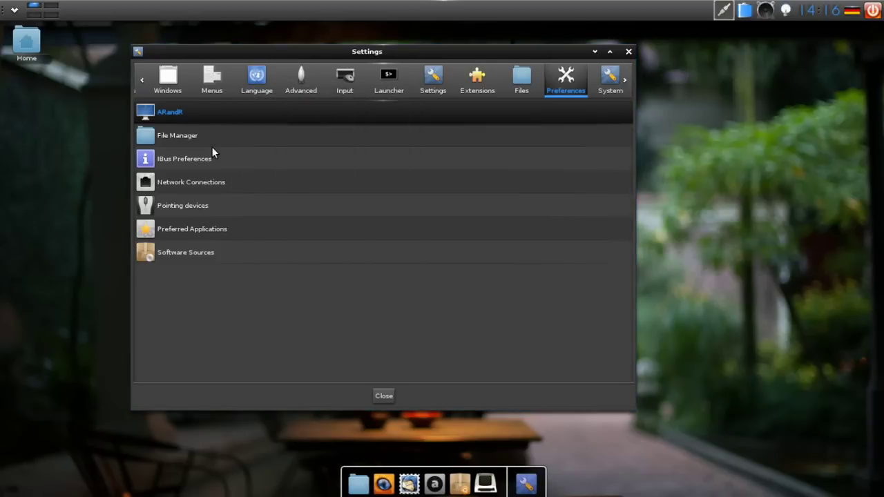
scroll(236, 91, up, 3)
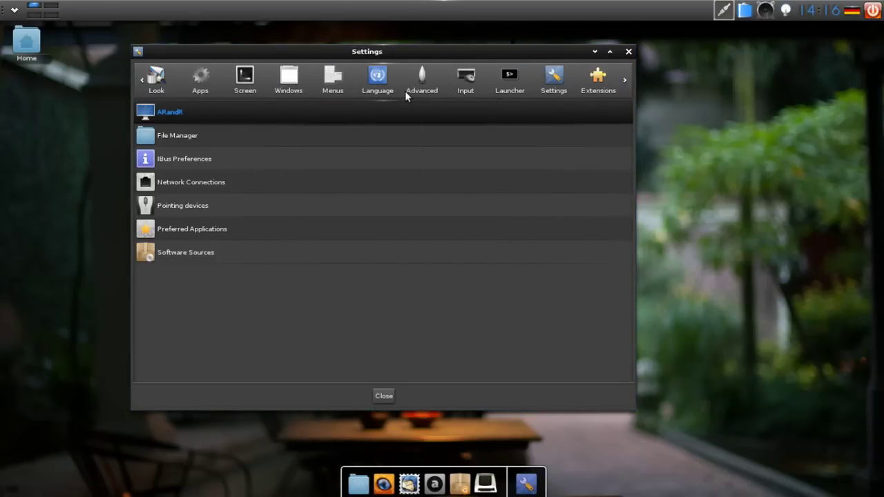
click(376, 94)
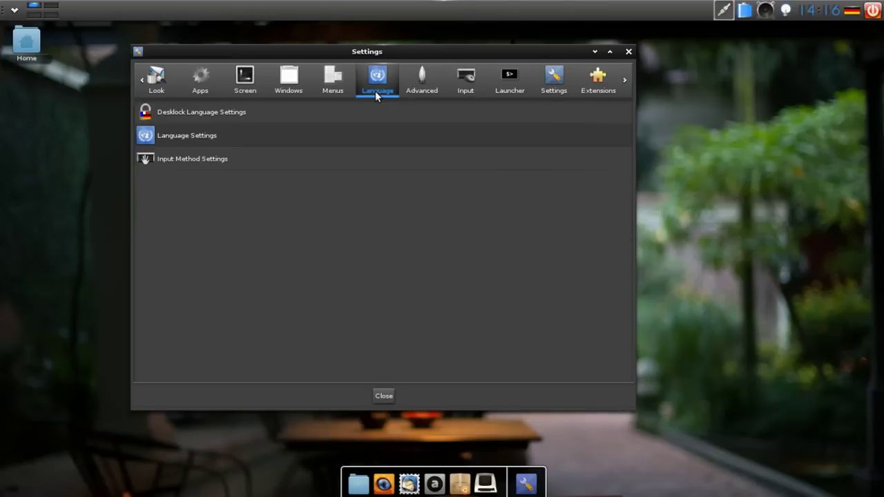
click(422, 91)
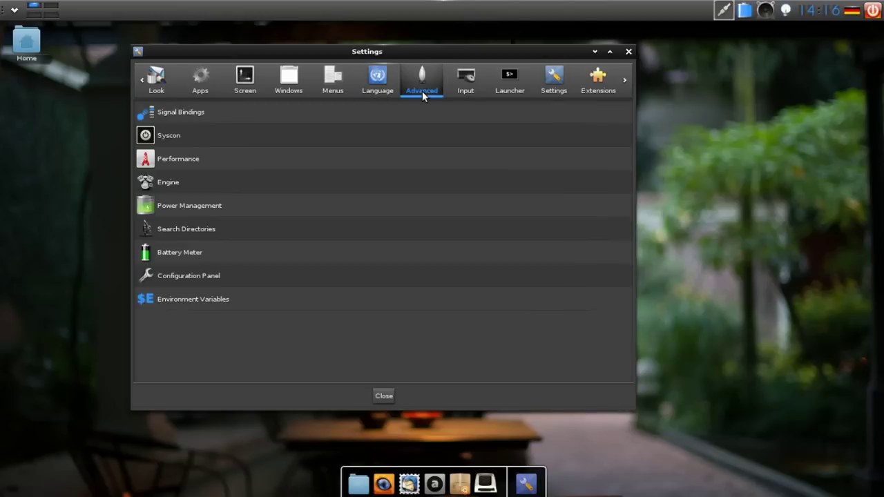
- Shade and unshade the Settings window, and look through the bindings in Signal Bindings Settings before closing that dialog
double_click(277, 50)
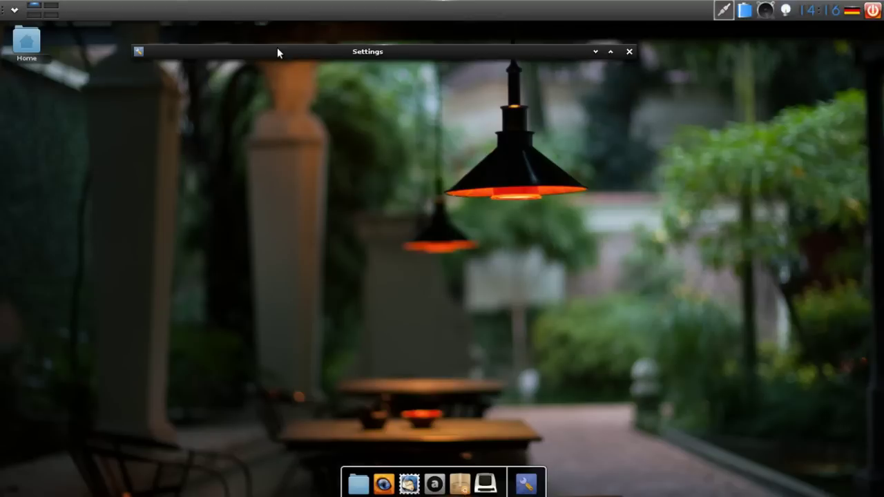
double_click(277, 49)
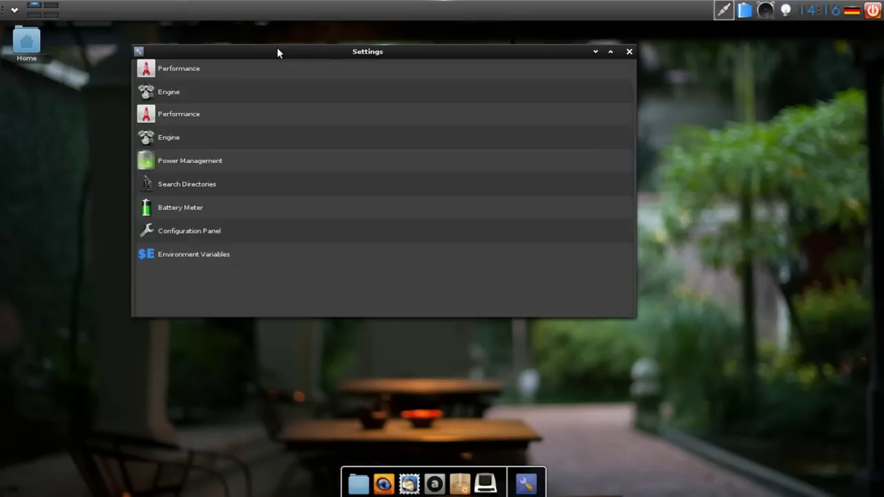
click(210, 120)
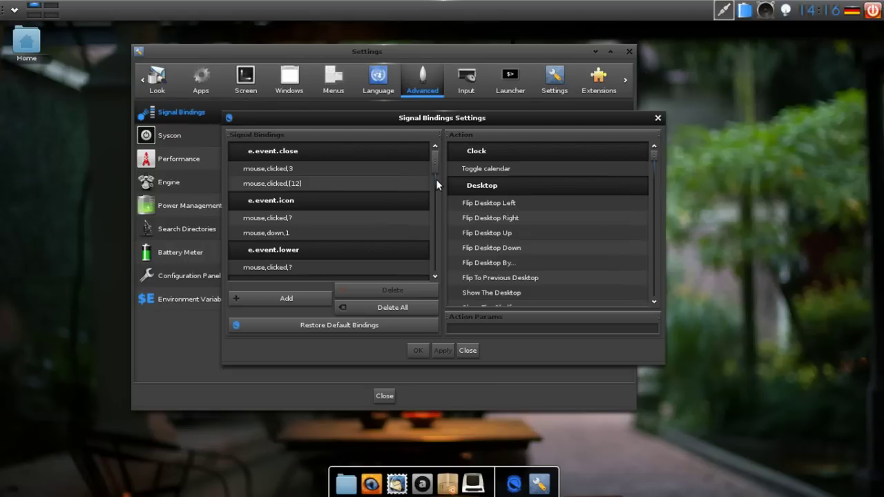
drag(436, 164, 438, 257)
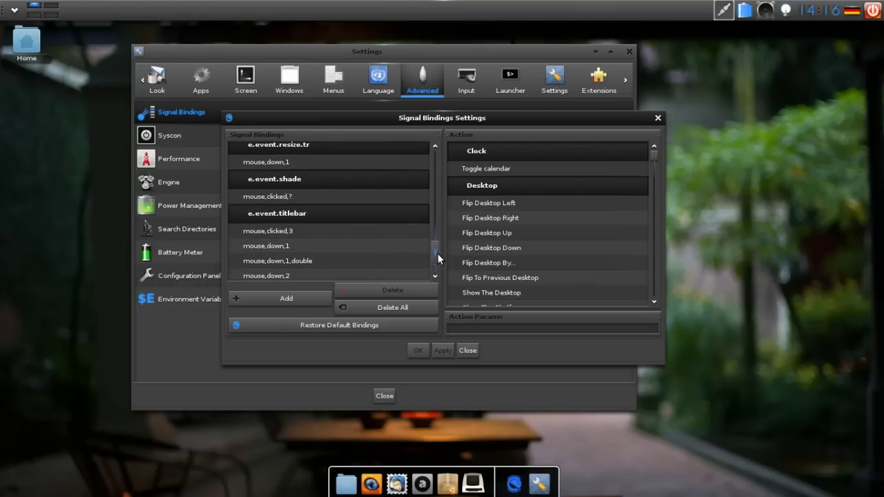
click(467, 351)
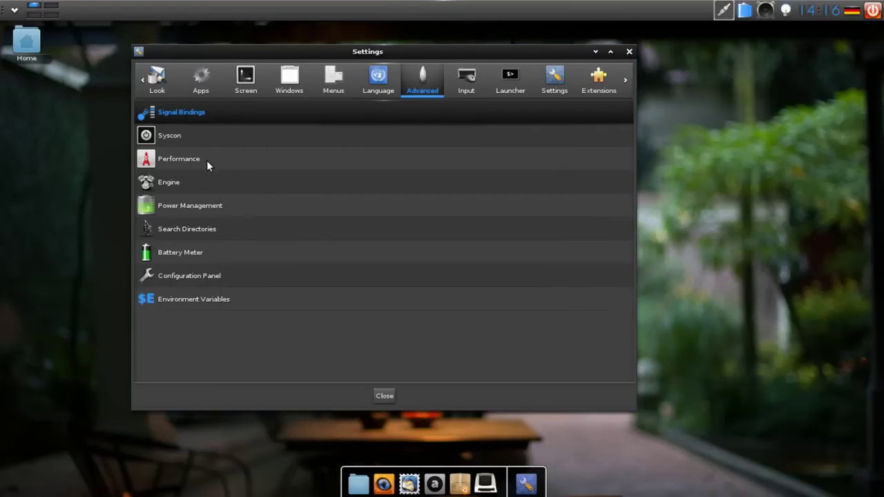
- Review the General, Caches and Edje Cache options in Performance Settings and close the dialog without changes
click(207, 160)
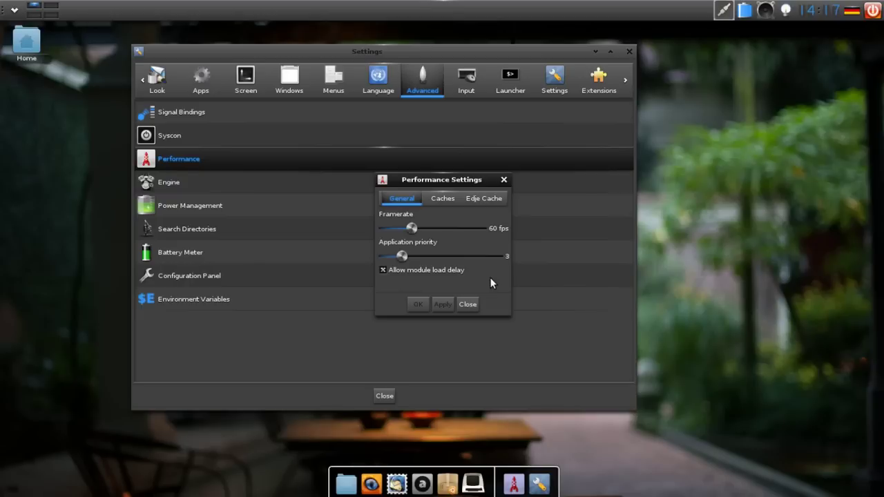
click(443, 201)
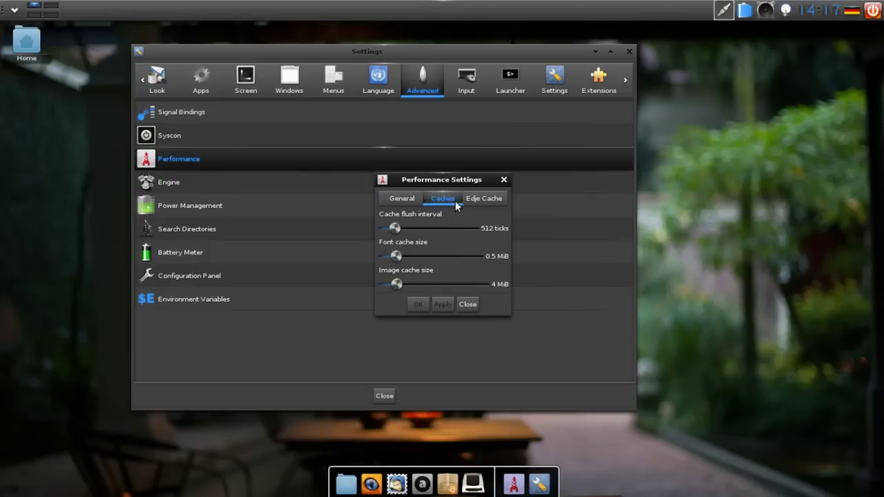
click(473, 200)
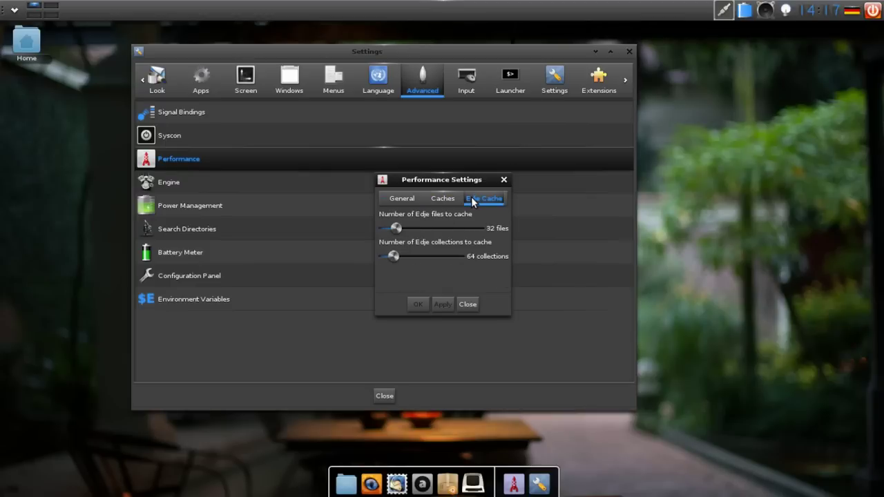
click(405, 200)
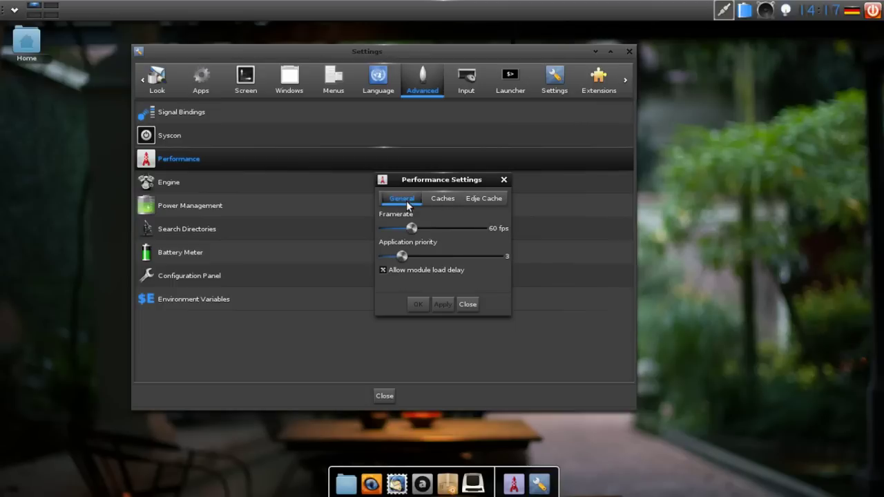
click(467, 305)
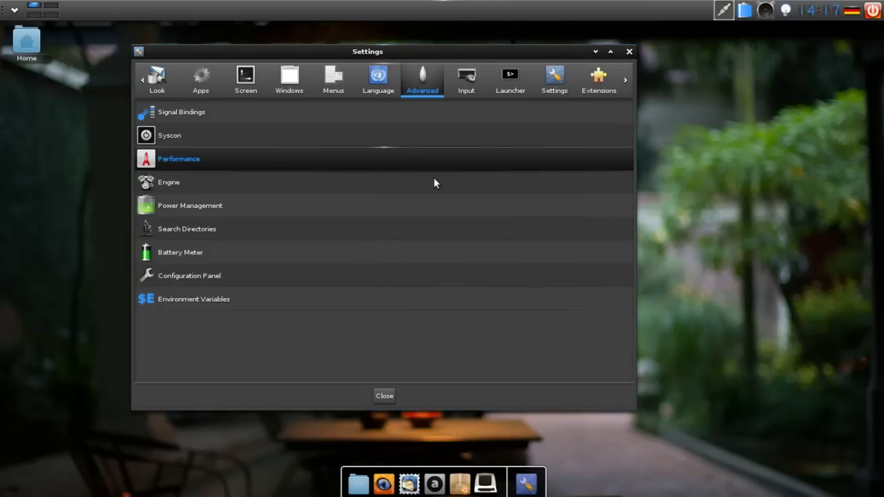
- View the Input settings category and apply the SnowClassic profile in the Profile Selector
click(469, 76)
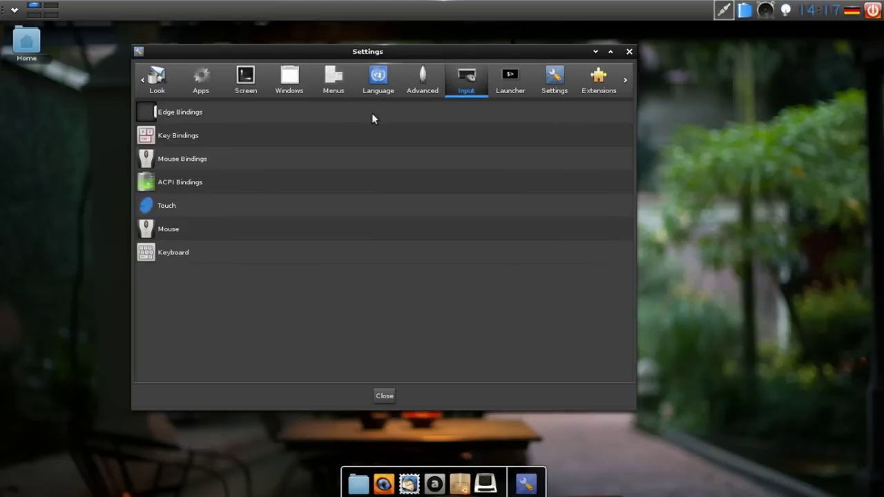
click(553, 90)
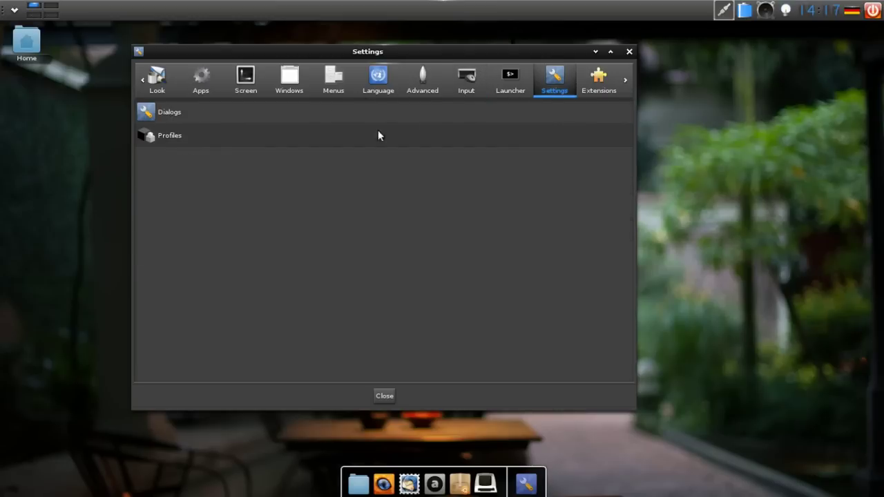
click(311, 139)
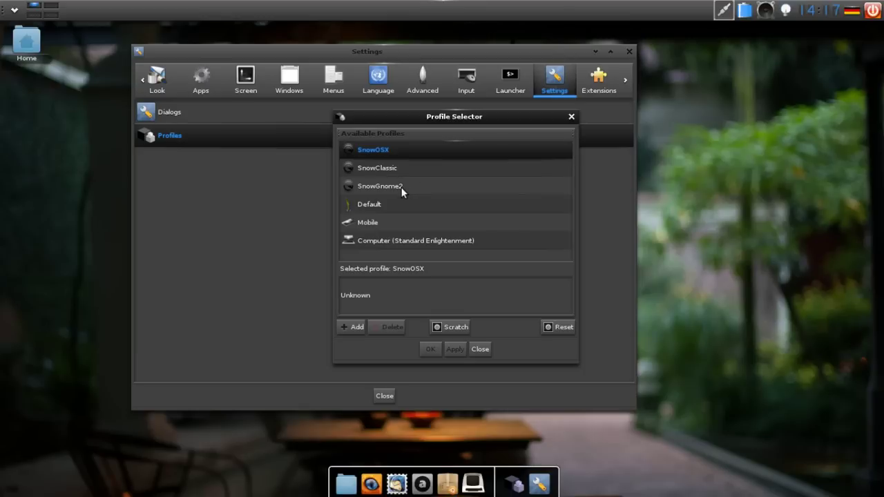
click(403, 167)
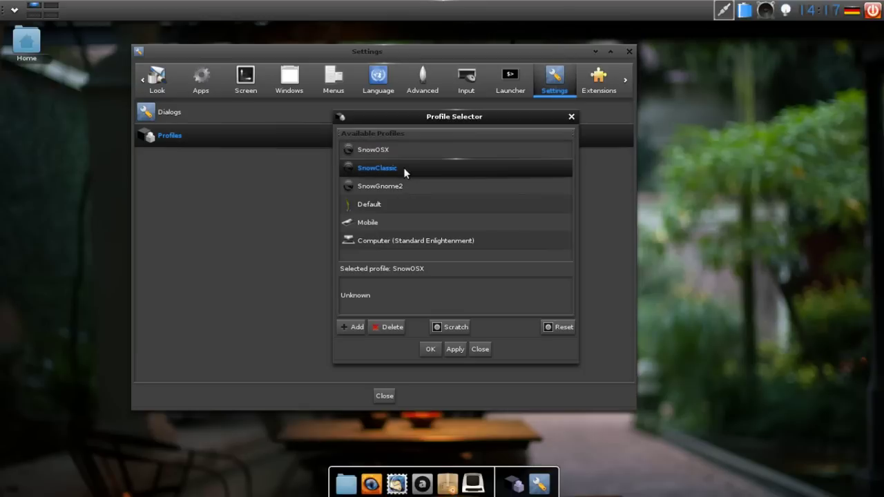
click(455, 350)
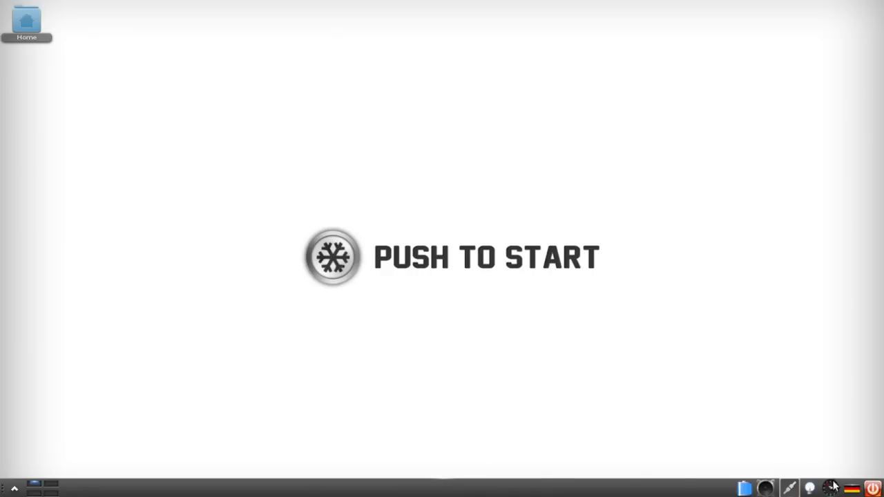
- Look through the main menu of the SnowClassic desktop and view the About Enlightenment dialog, closing it again
click(13, 489)
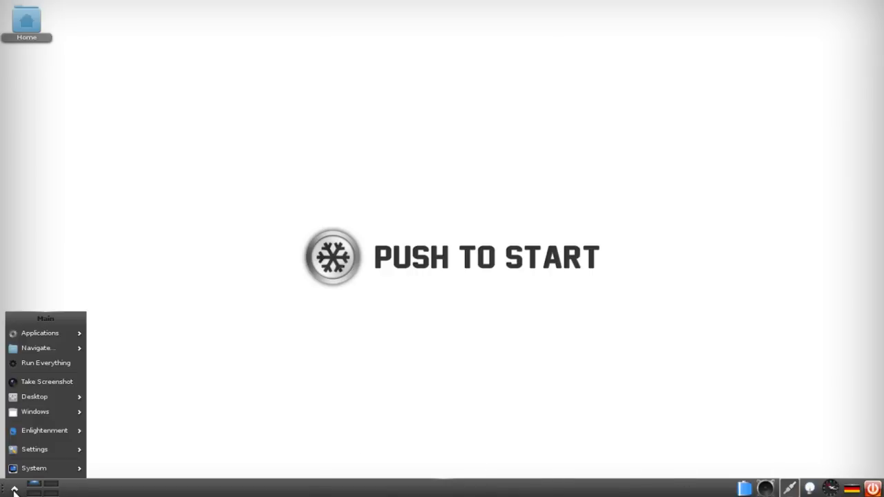
mouse_move(64, 337)
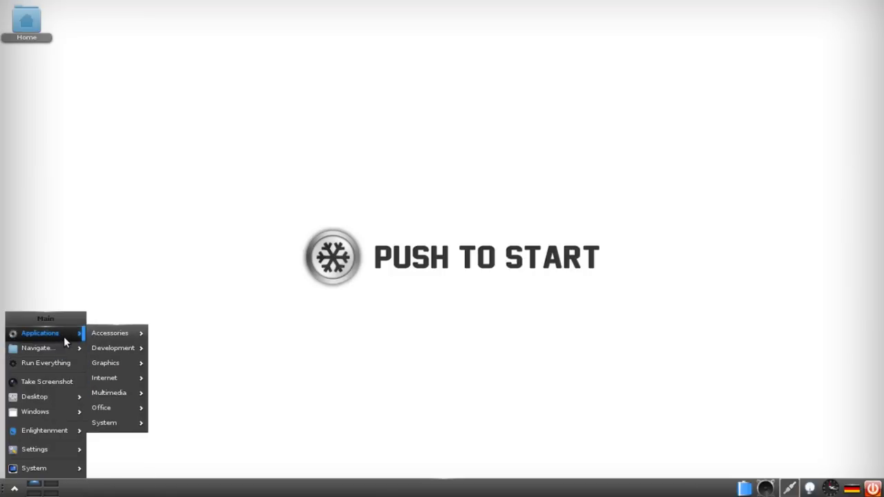
mouse_move(68, 434)
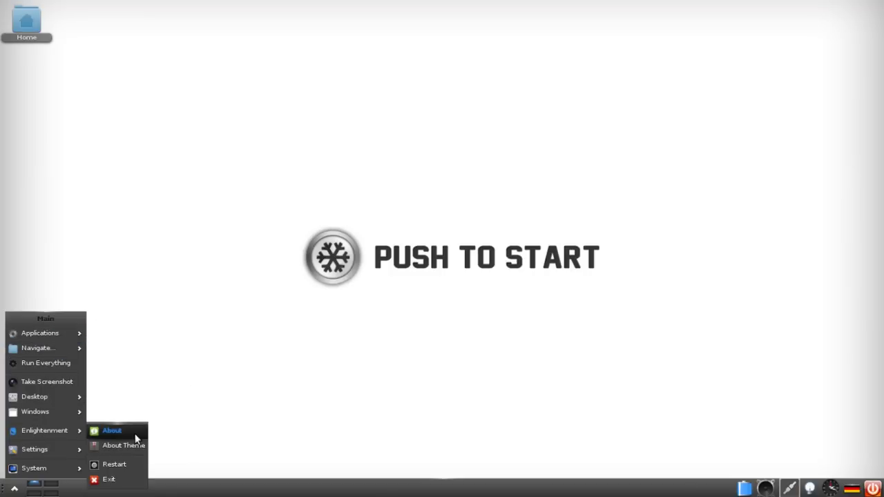
click(111, 431)
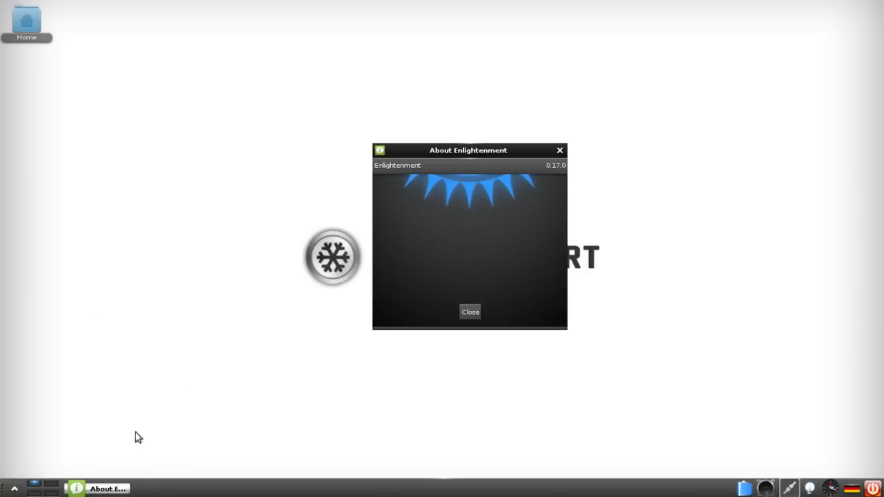
click(470, 313)
- Reopen the Profile Selector from the desktop's settings entries and apply the SnowOSX profile
click(179, 262)
mouse_move(208, 396)
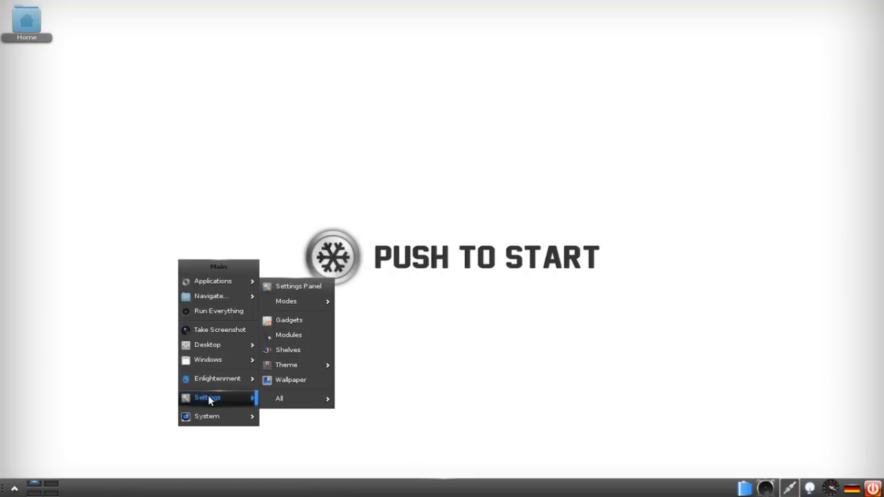
mouse_move(322, 406)
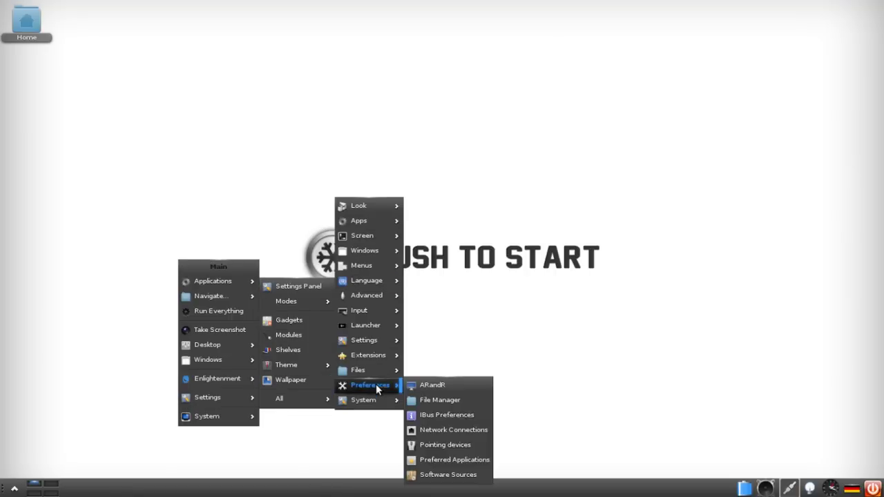
mouse_move(379, 342)
click(428, 355)
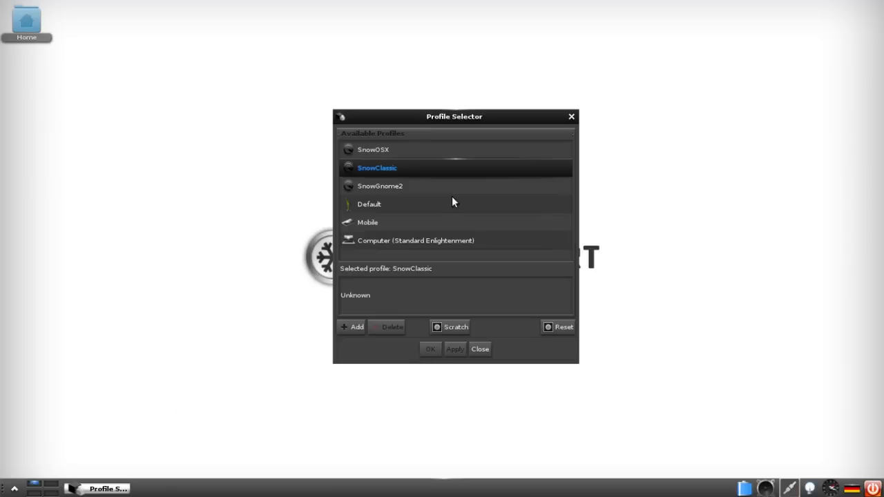
click(387, 155)
click(454, 349)
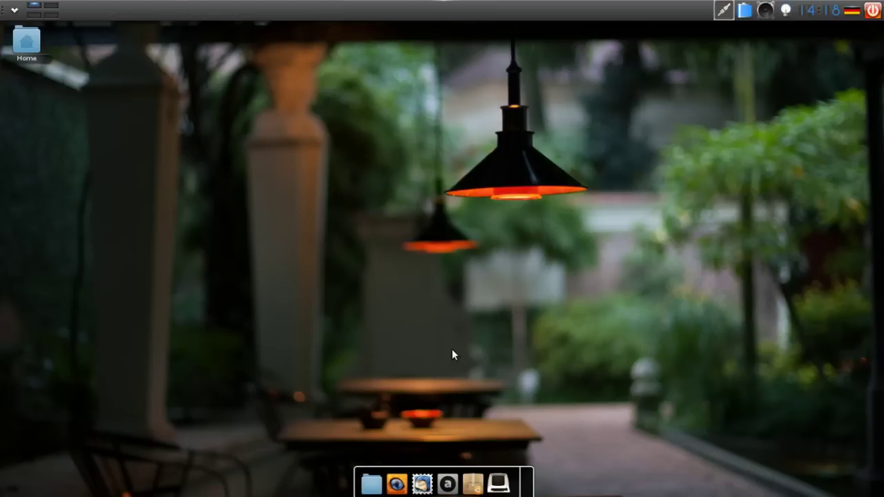
- Reopen the Settings window from the desktop and open Module Settings from the Extensions category
click(385, 198)
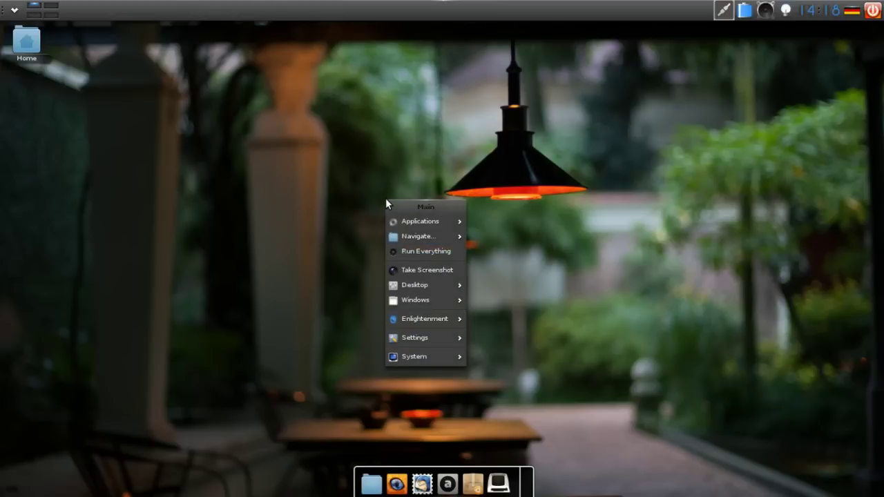
mouse_move(452, 337)
click(489, 339)
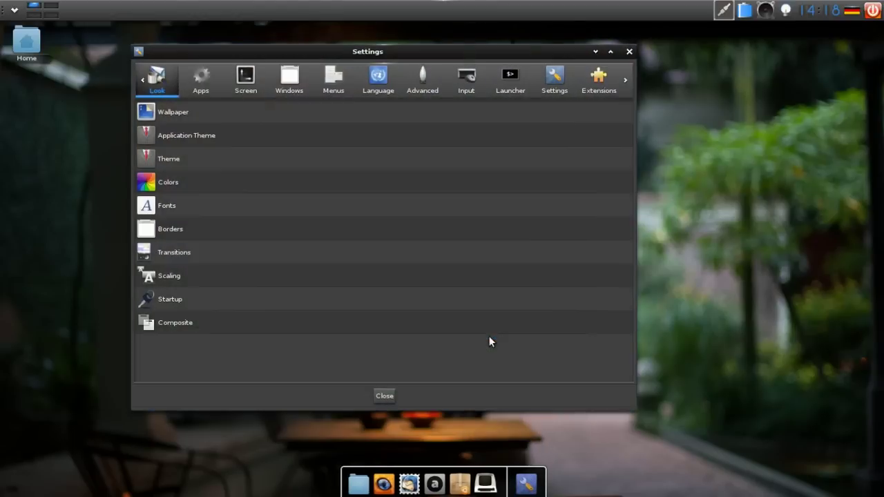
drag(592, 83, 465, 78)
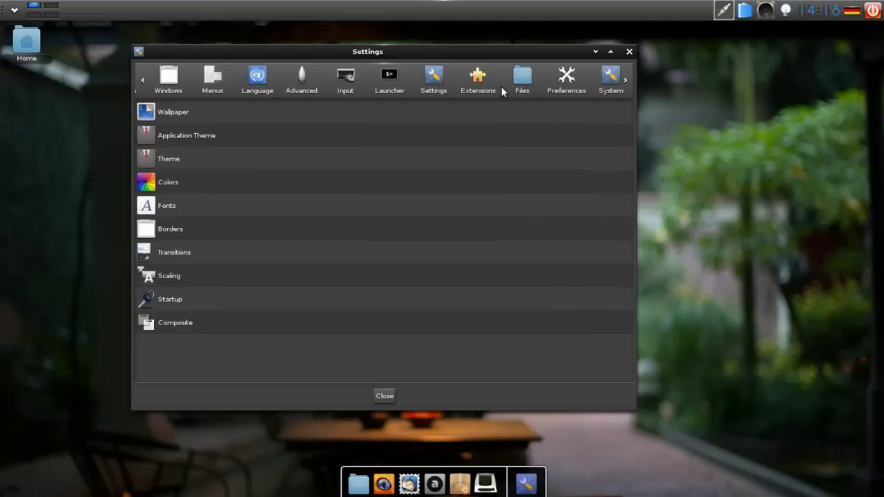
click(476, 89)
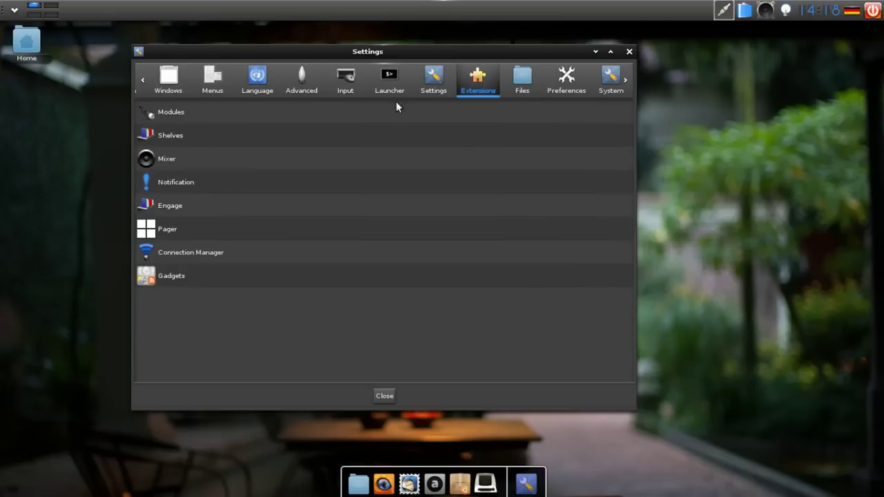
click(276, 117)
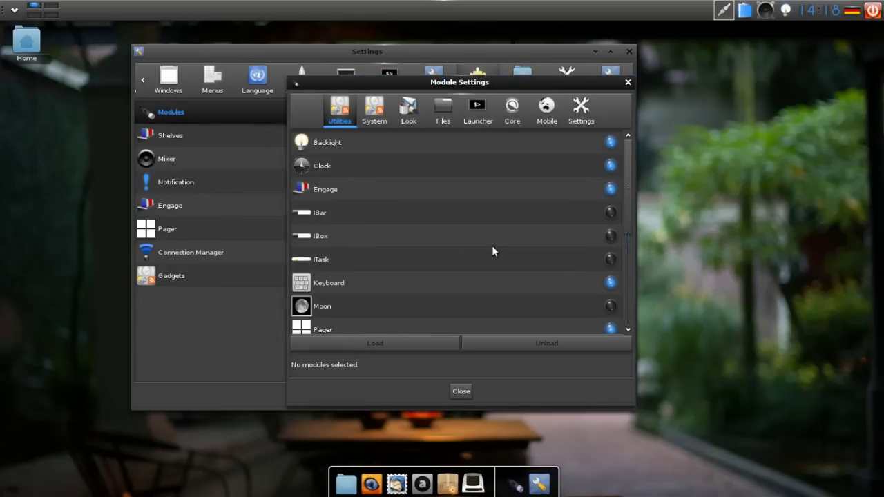
- Look through the Utilities, System, Look and Files categories in Module Settings
drag(629, 204, 621, 305)
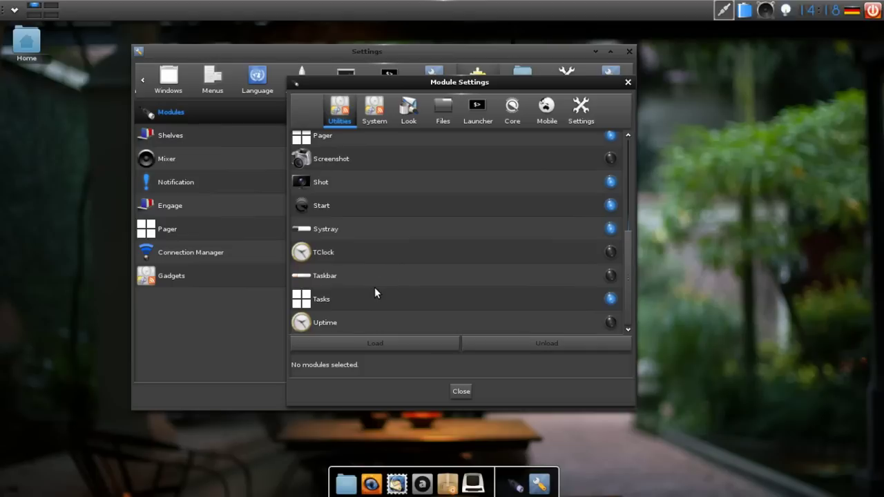
click(374, 109)
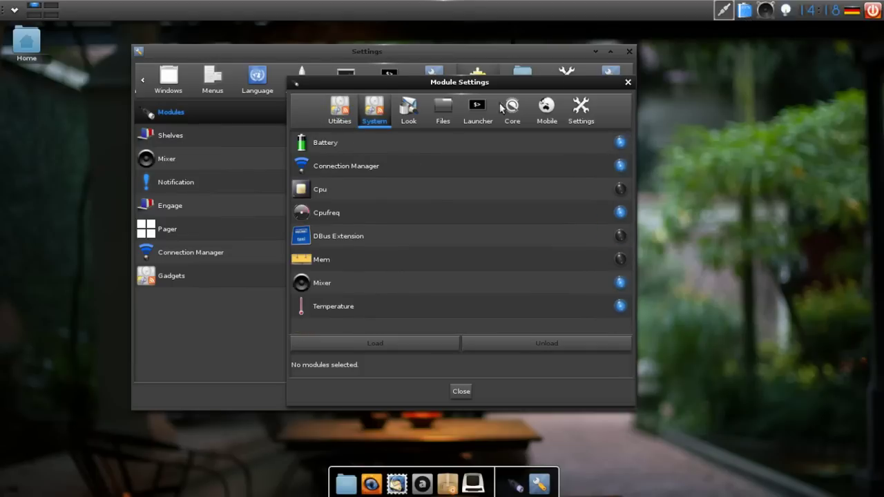
click(417, 116)
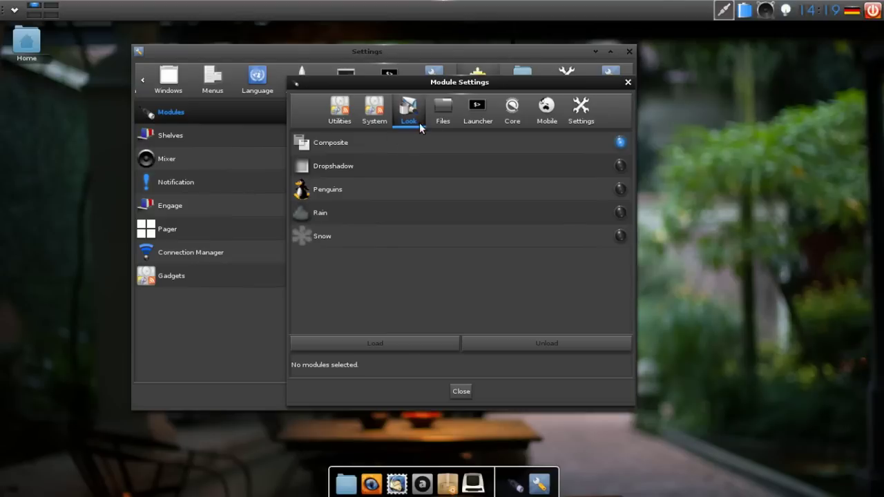
click(443, 112)
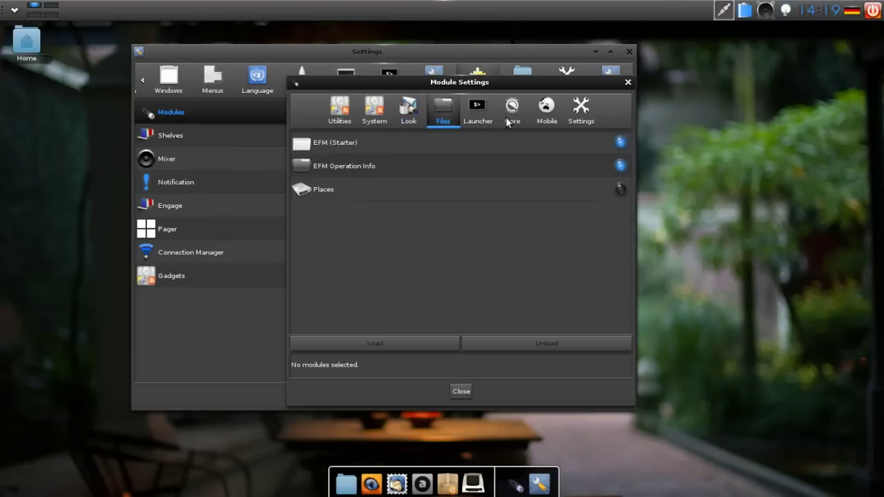
- Look through the Settings category of modules and close both the Module Settings and Settings windows
click(584, 119)
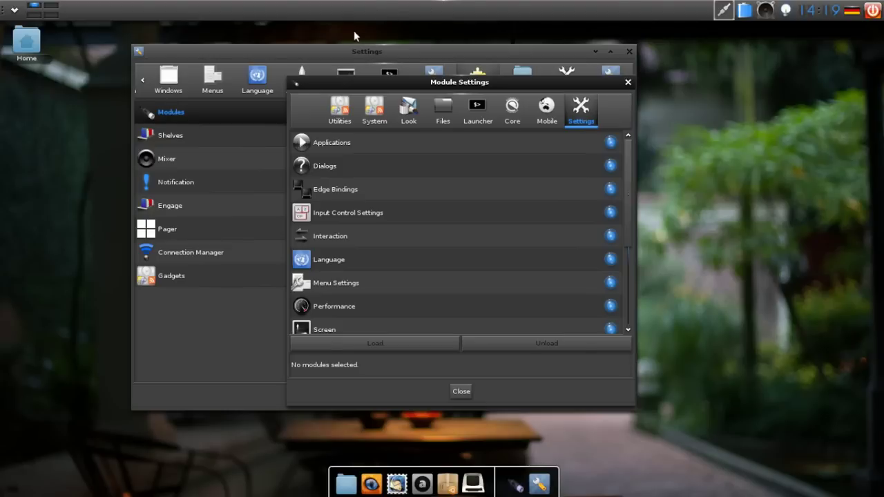
drag(335, 52, 283, 59)
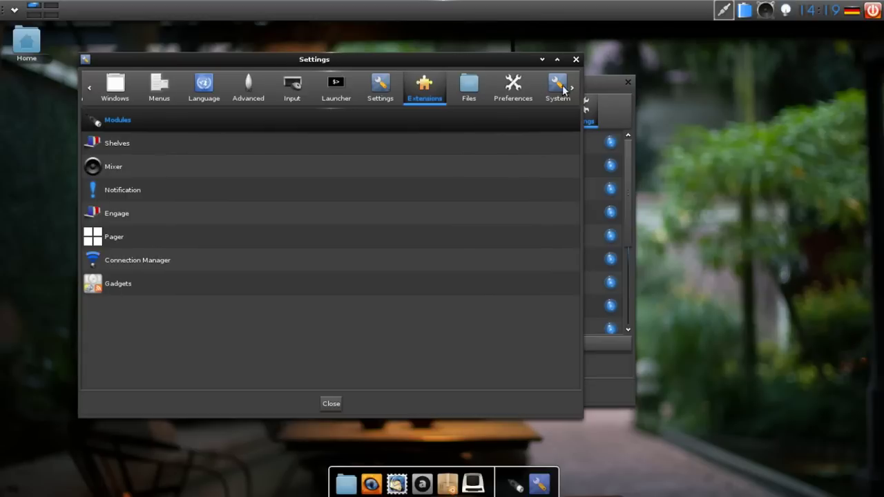
click(590, 82)
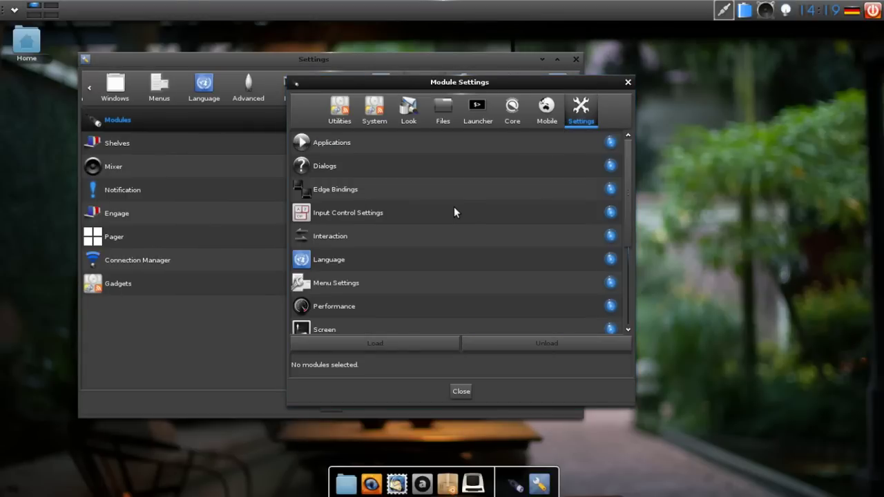
scroll(453, 209, down, 3)
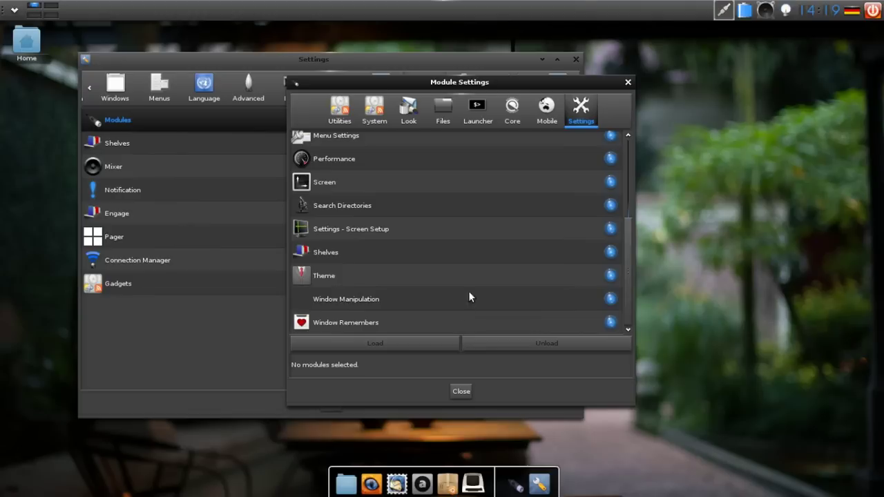
scroll(473, 269, up, 3)
scroll(473, 274, down, 3)
click(461, 392)
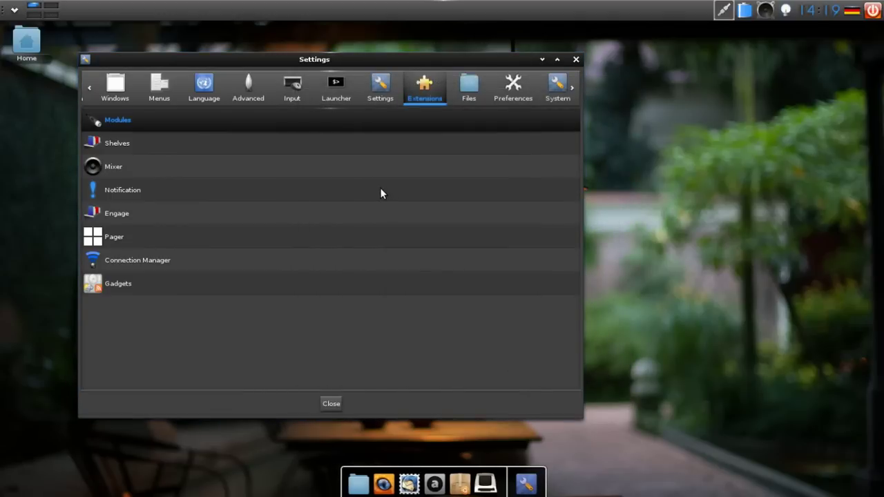
drag(359, 61, 438, 65)
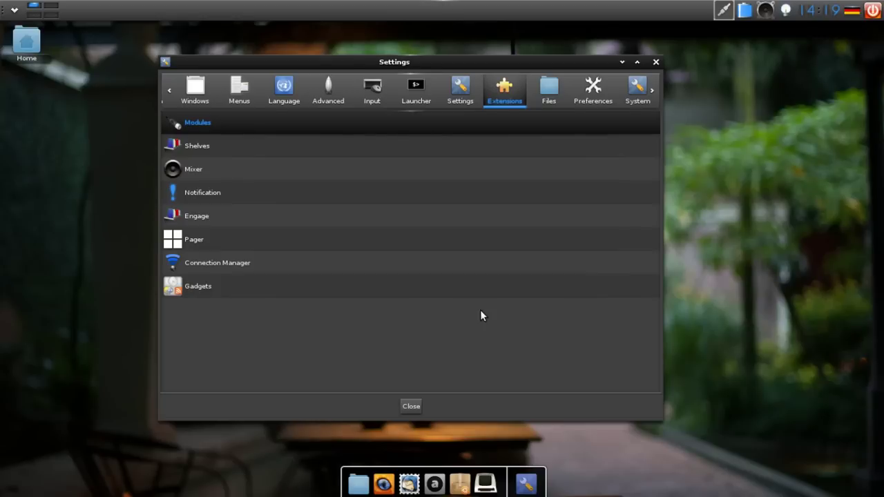
click(409, 407)
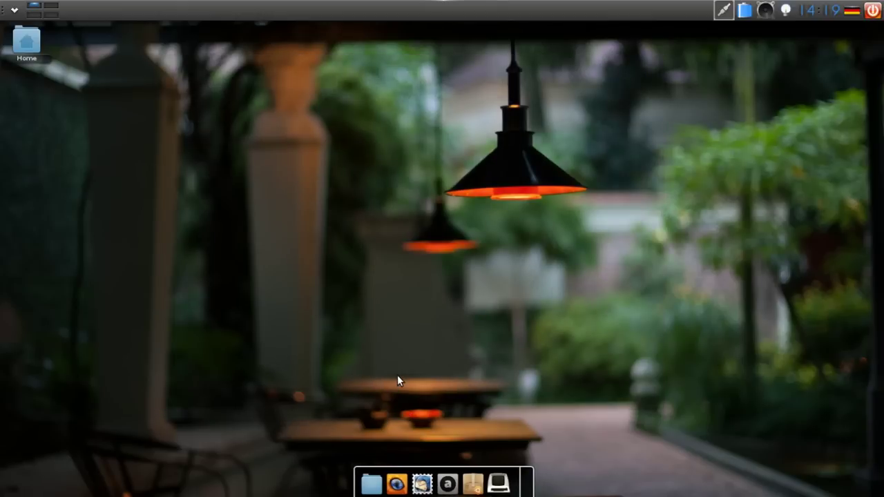
- Open the application launcher, search for "fire" and clear the search text
key(alt+Escape)
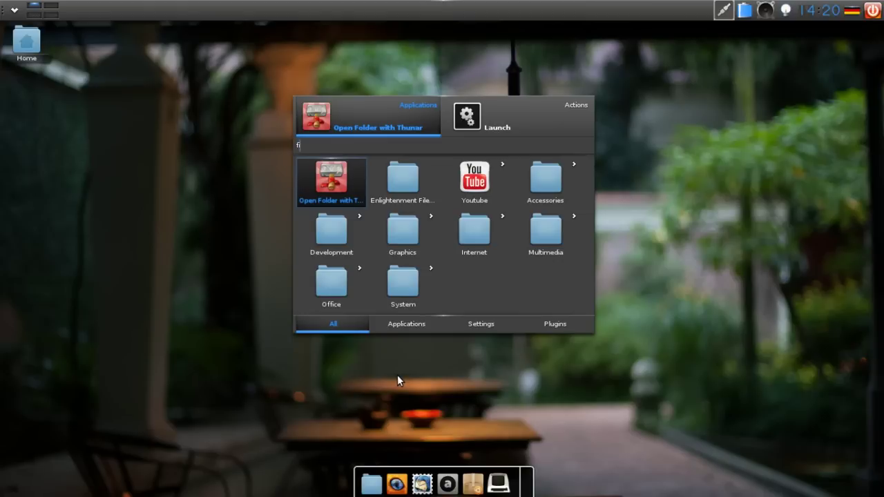
text(re)
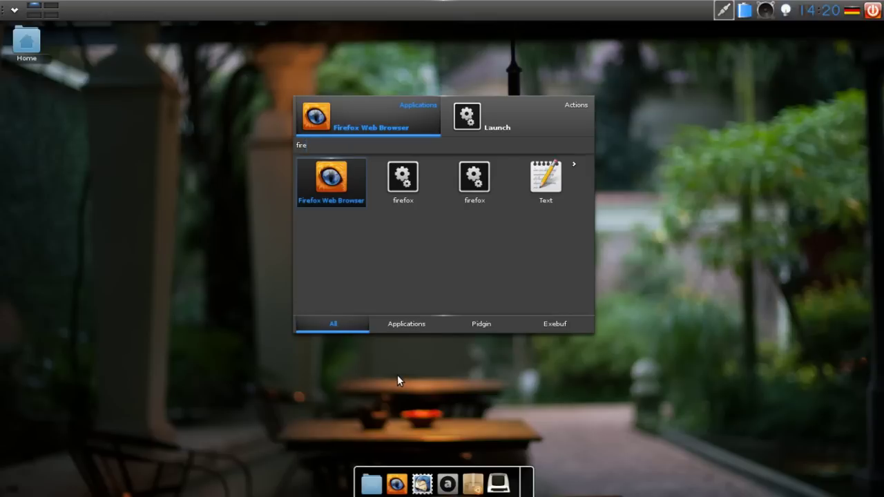
key(BackSpace)
key(BackSpace)
key(BackSpace)
key(BackSpace)
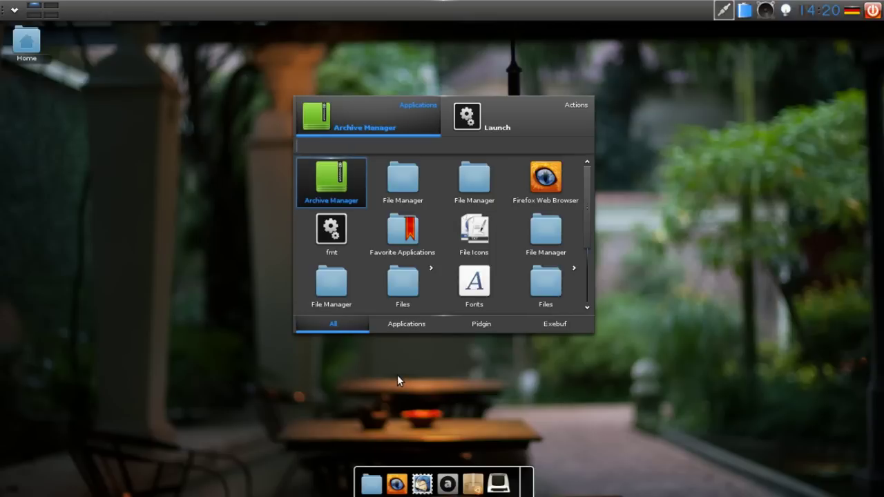
- Enter "snowlinux" as text in the launcher and run the Browse Youtube action on it
text(snowlinux)
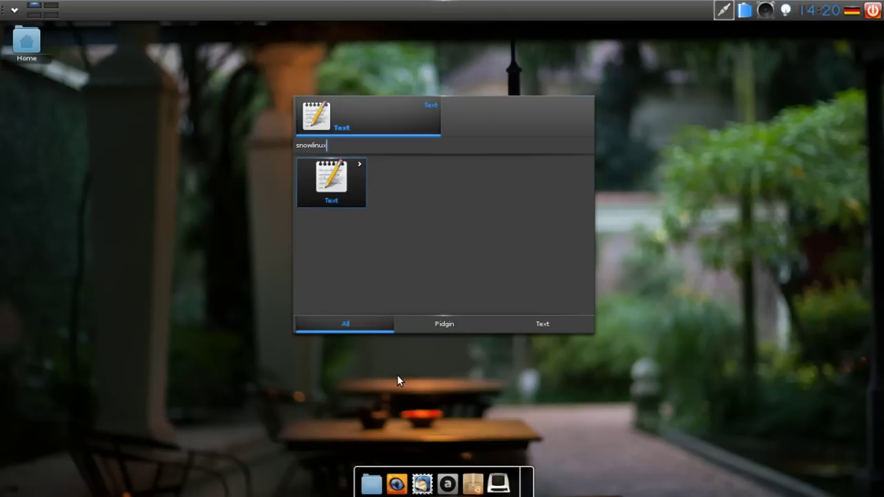
key(Right)
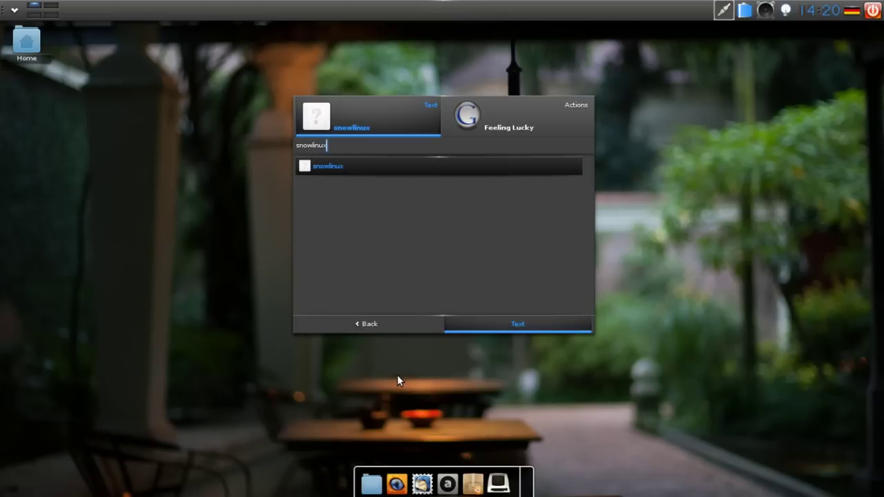
key(Tab)
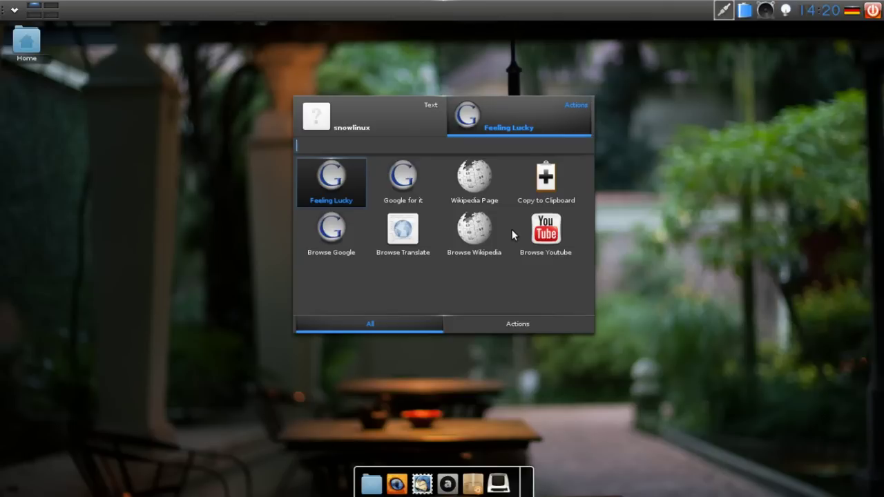
key(Down)
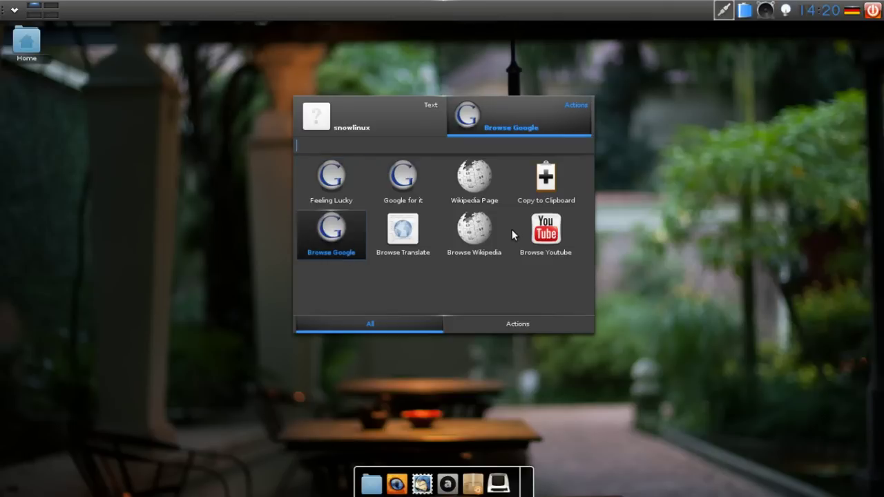
key(Right)
key(Right)
key(Right)
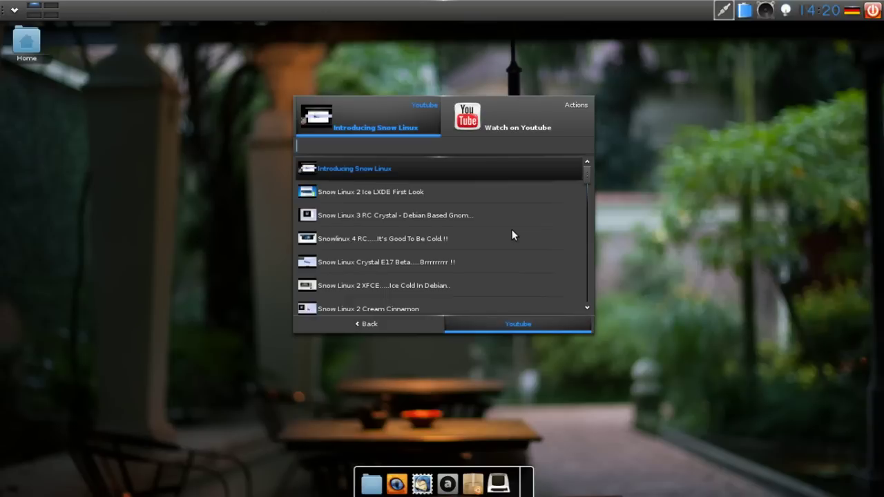
- Open the video "Snowlinux 4 RC.....It's Good To Be Cold.!!" from the YouTube results in Firefox and close the browser
scroll(511, 232, down, 4)
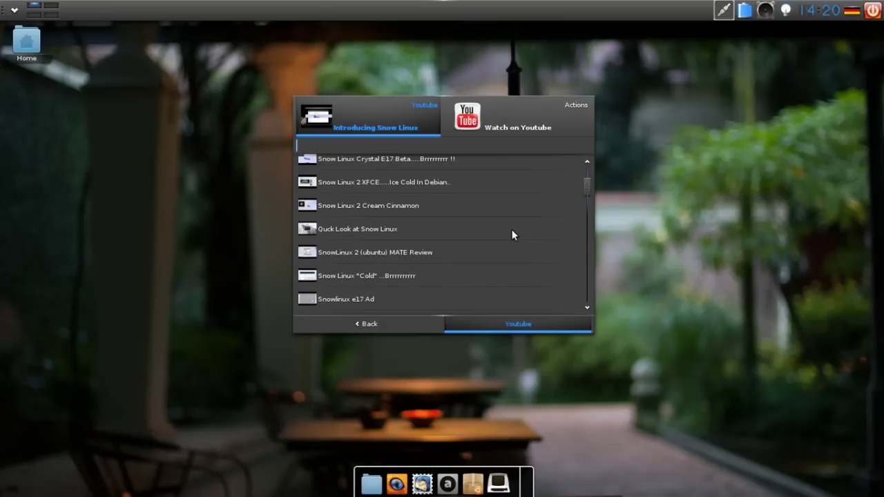
scroll(512, 230, up, 3)
click(421, 200)
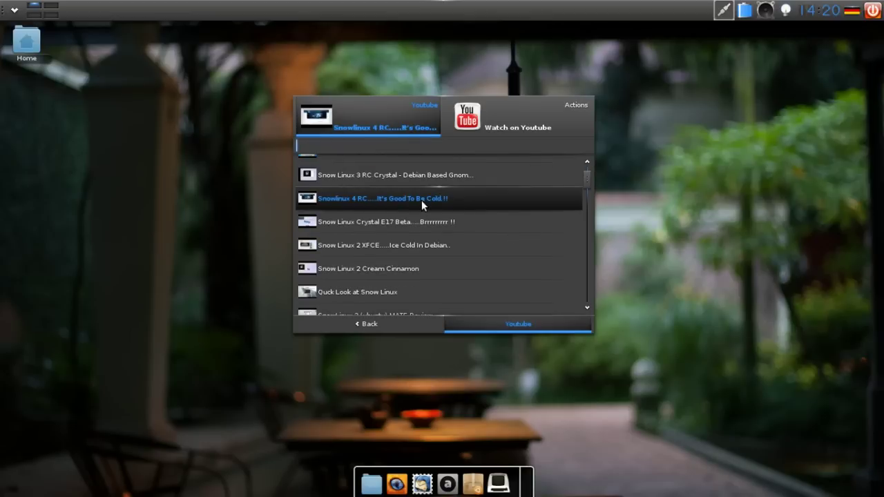
double_click(422, 200)
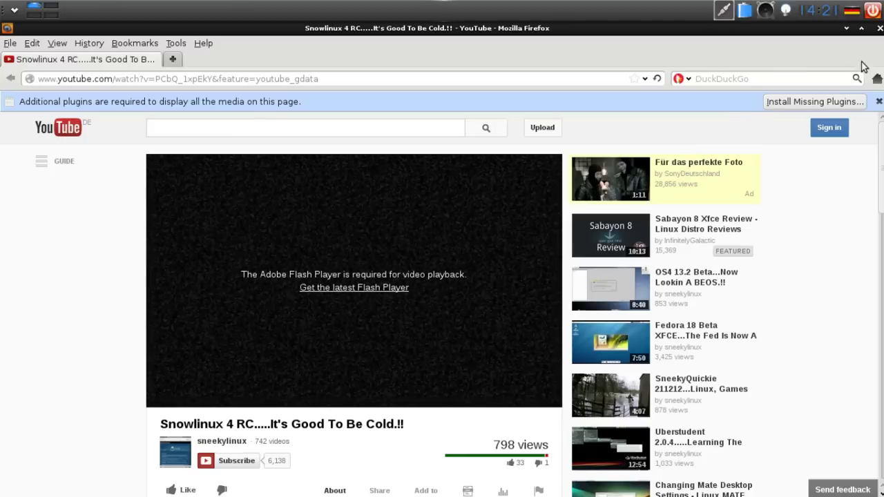
click(880, 29)
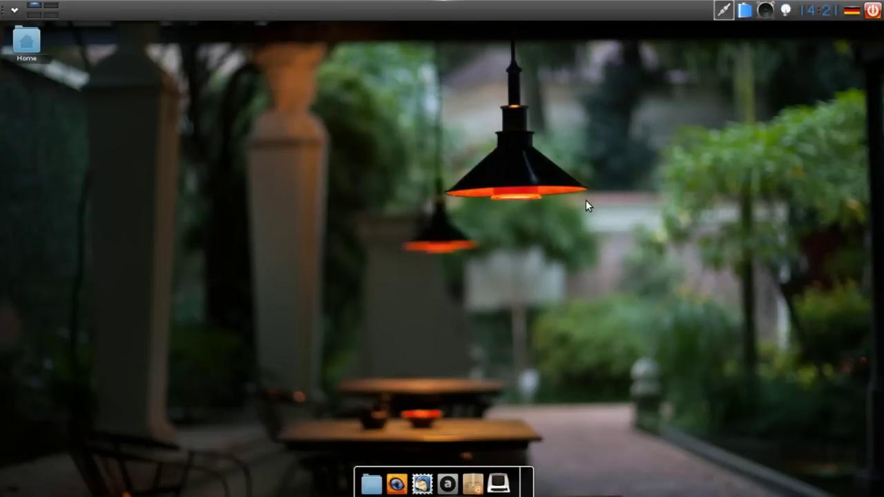
- Reopen the launcher, search for "bac", clear the search text and dismiss the launcher
key(alt+Escape)
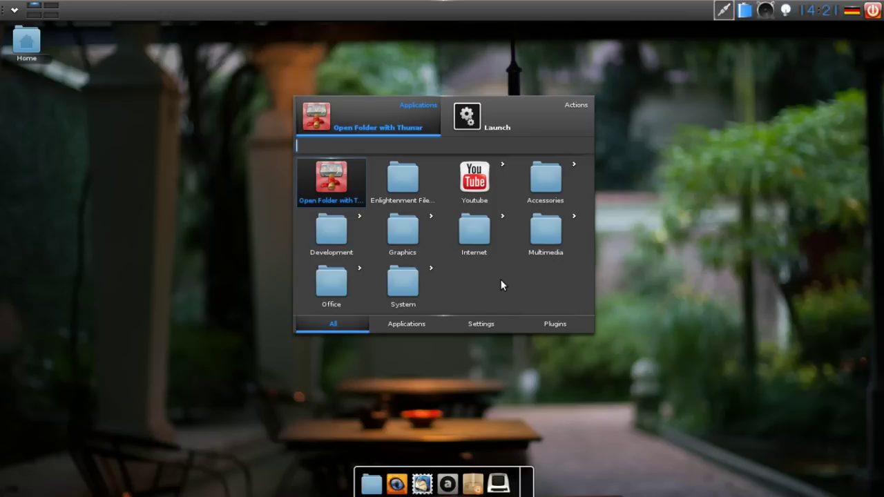
text(bacl)
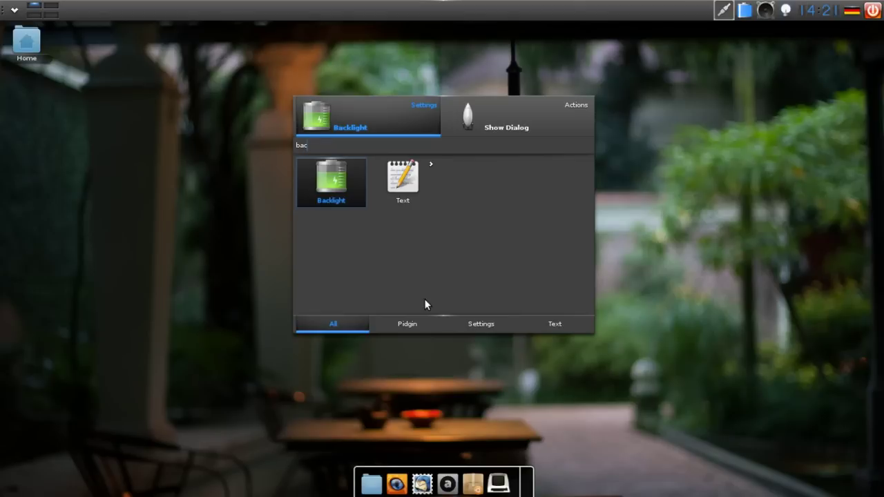
key(BackSpace)
key(BackSpace)
key(BackSpace)
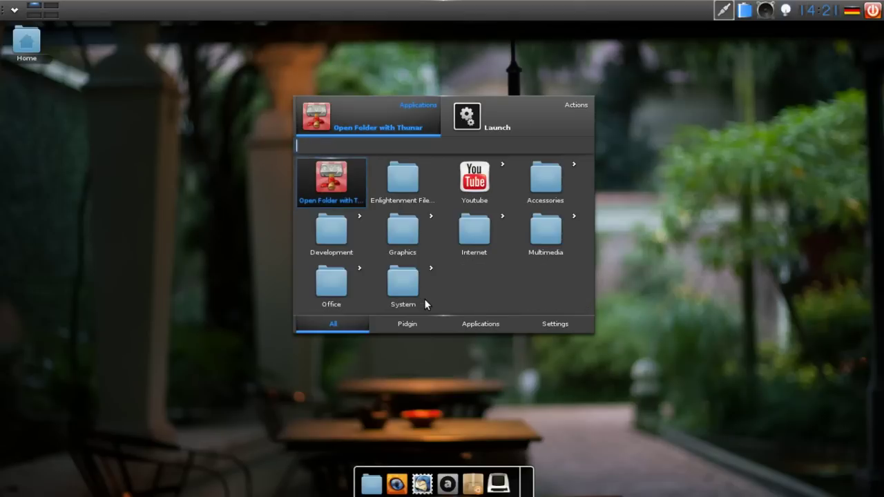
click(442, 433)
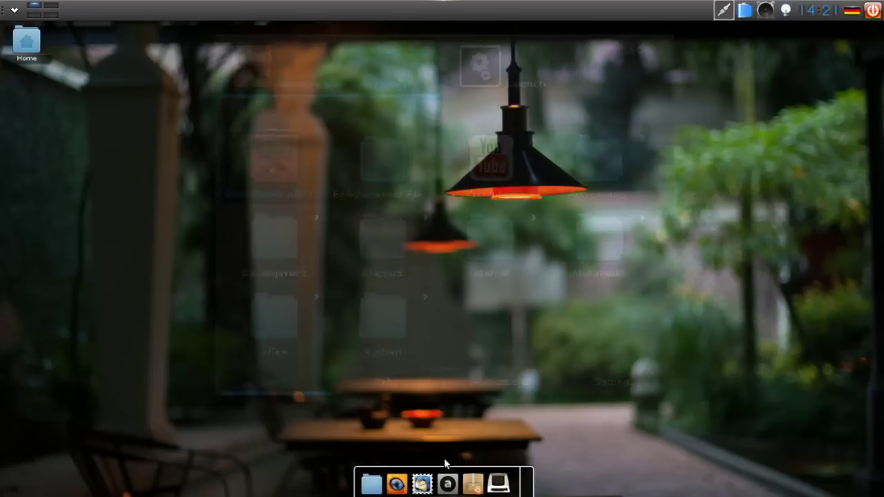
- Launch the Audacious music player, move its window slightly and switch it to the GTK Interface
click(447, 483)
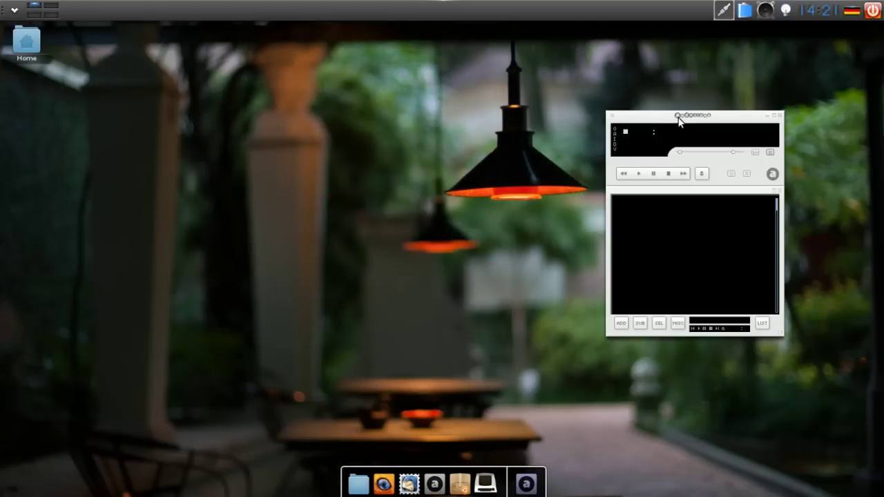
mouse_move(675, 118)
mouse_down()
mouse_move(676, 134)
mouse_move(678, 109)
mouse_move(670, 108)
mouse_up()
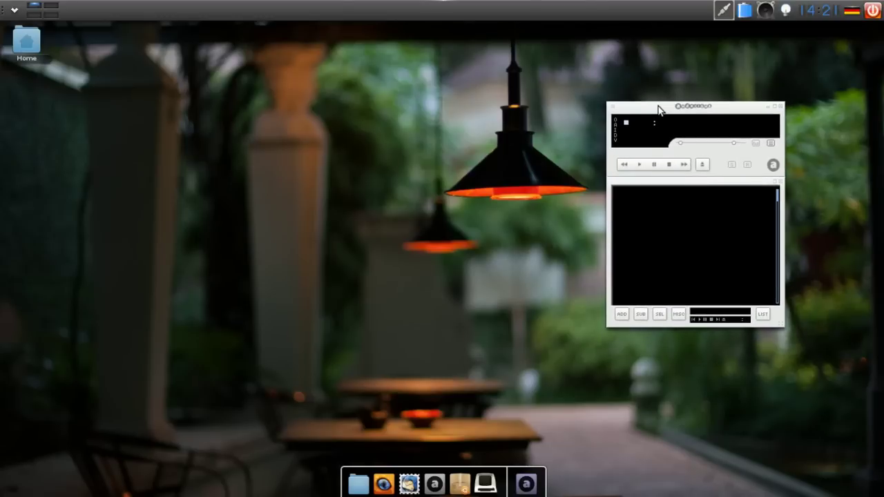
right_click(658, 108)
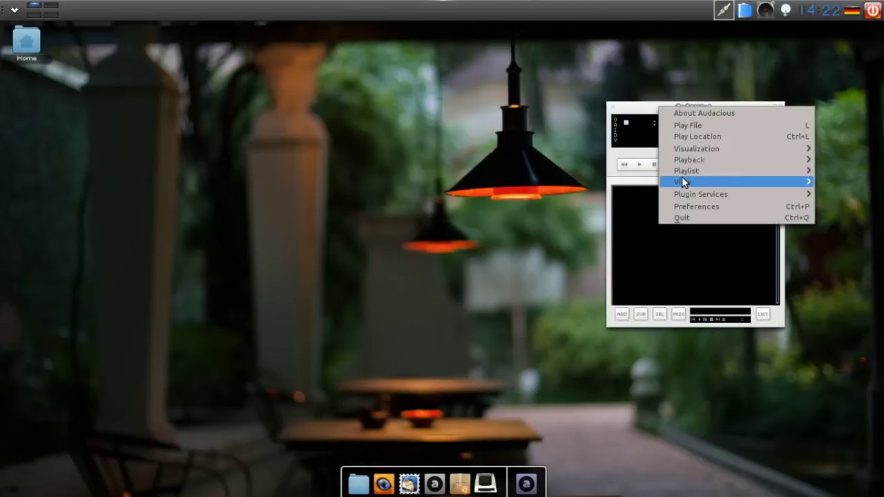
mouse_move(684, 173)
mouse_move(616, 181)
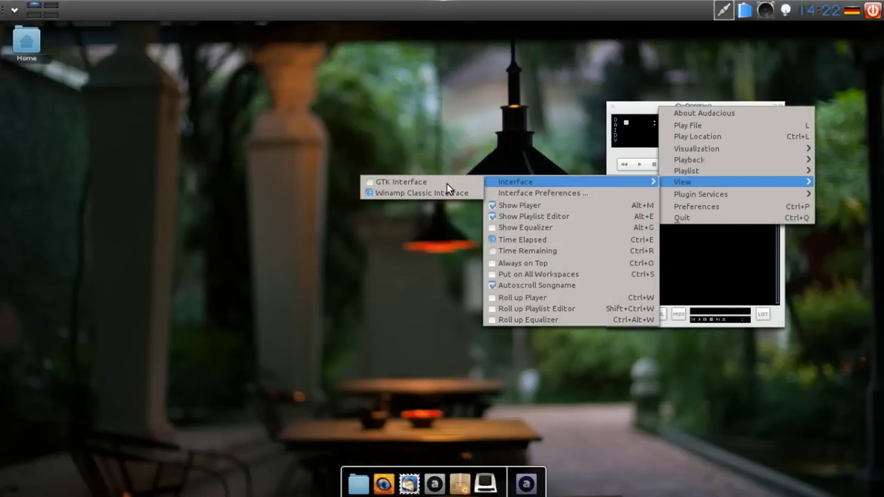
click(404, 182)
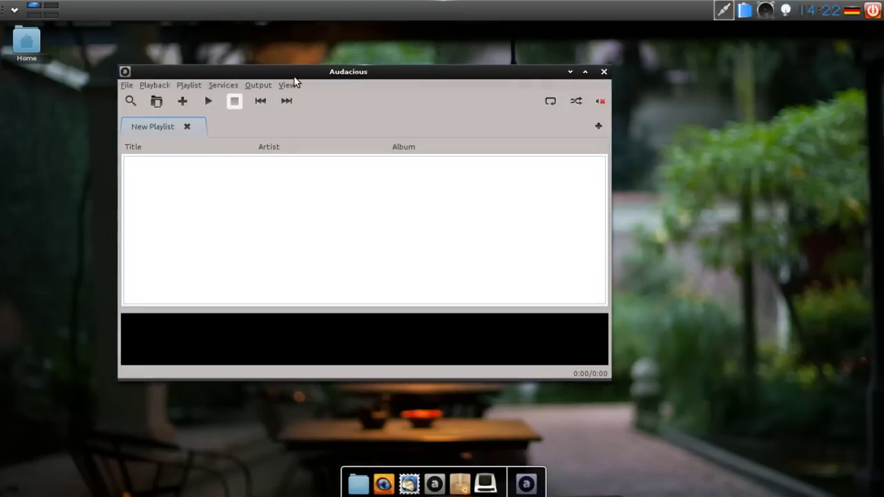
- Move the Audacious GTK window and switch the player back to the Winamp Classic Interface
drag(295, 79, 338, 83)
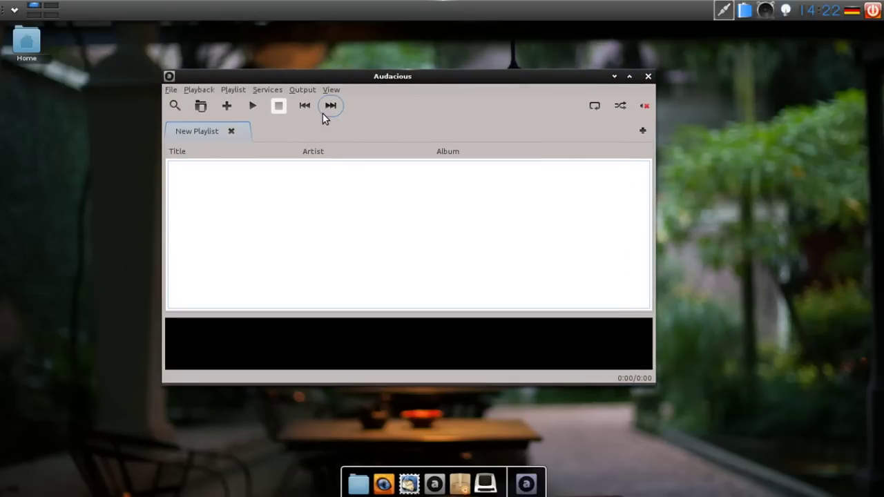
click(328, 90)
mouse_move(420, 111)
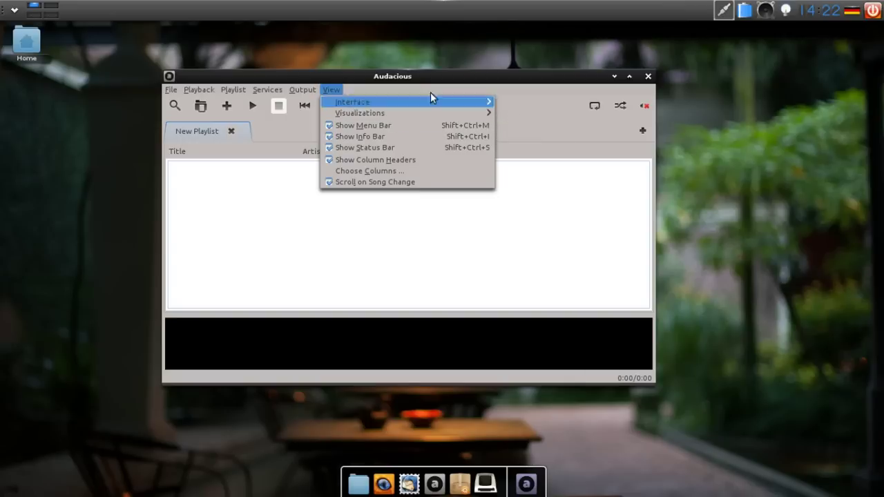
mouse_move(476, 103)
click(543, 113)
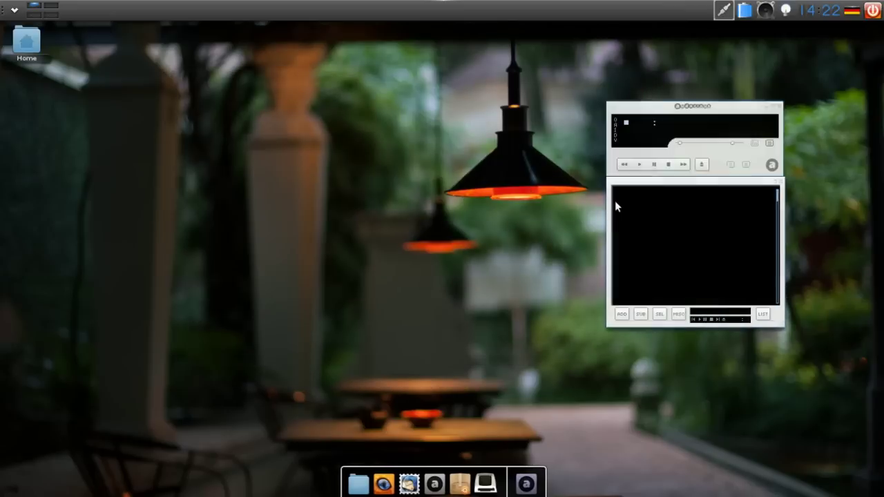
- Move the Audacious window slightly, then search the application launcher for "play" and look through the matching entries
drag(665, 110, 647, 115)
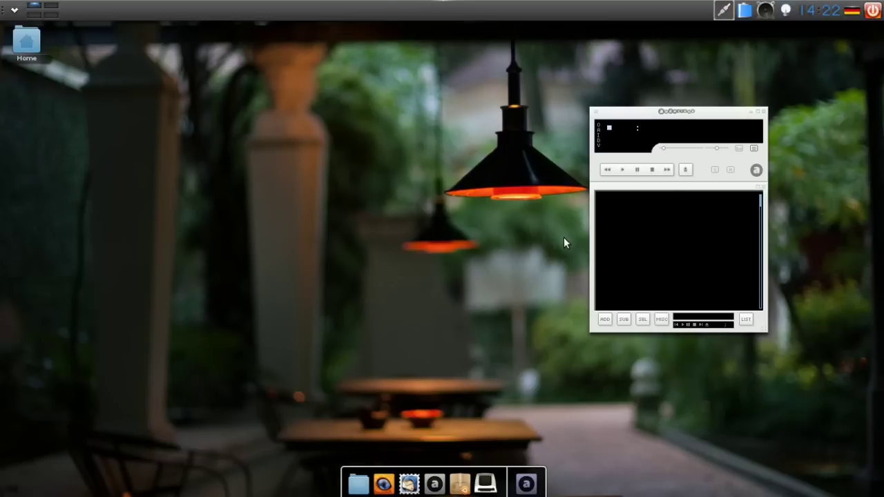
key(alt+Escape)
text(F)
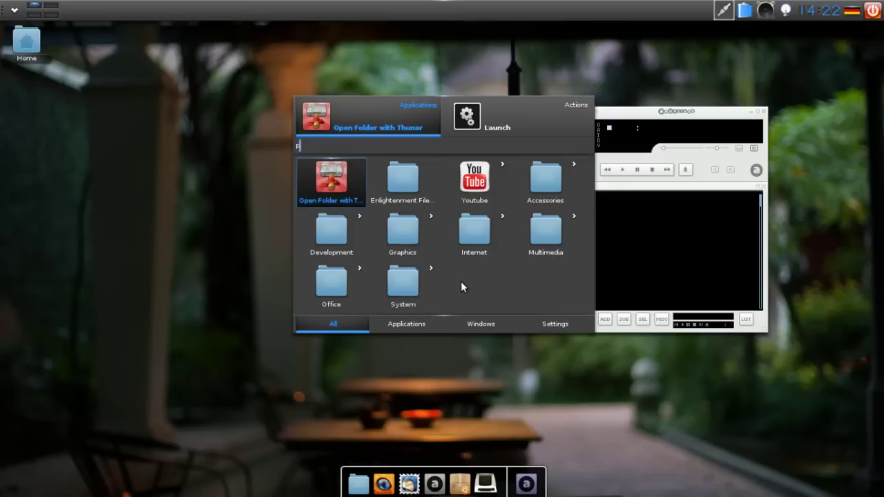
text(lay)
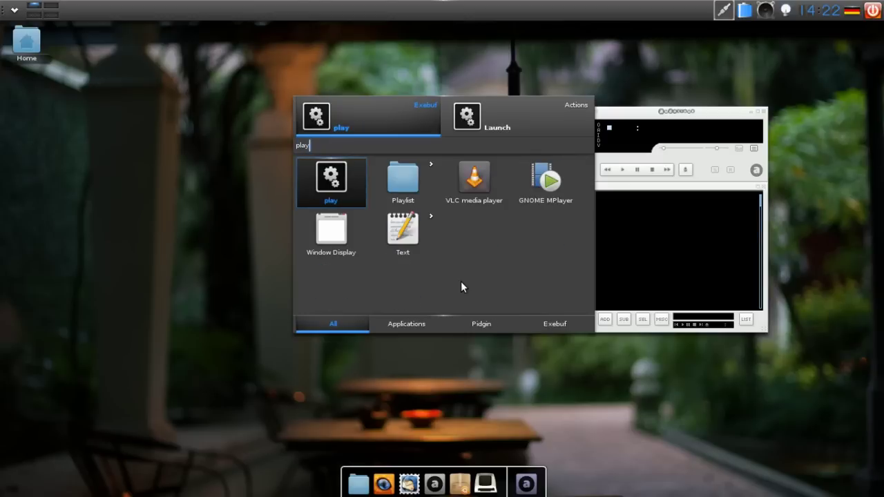
key(Right)
key(Right)
key(Left)
key(Left)
- Replace the launcher's search text with "audac" and switch to the running Audacious window from the results
key(BackSpace)
key(BackSpace)
key(BackSpace)
key(BackSpace)
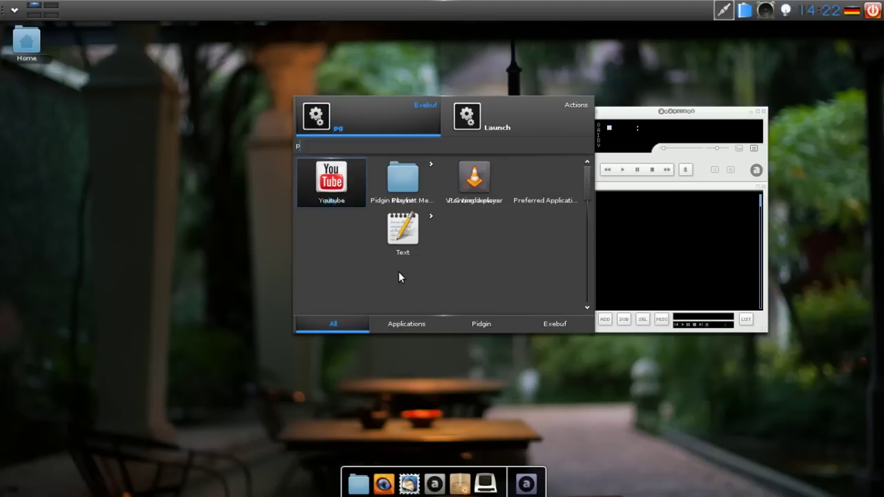
text(audac)
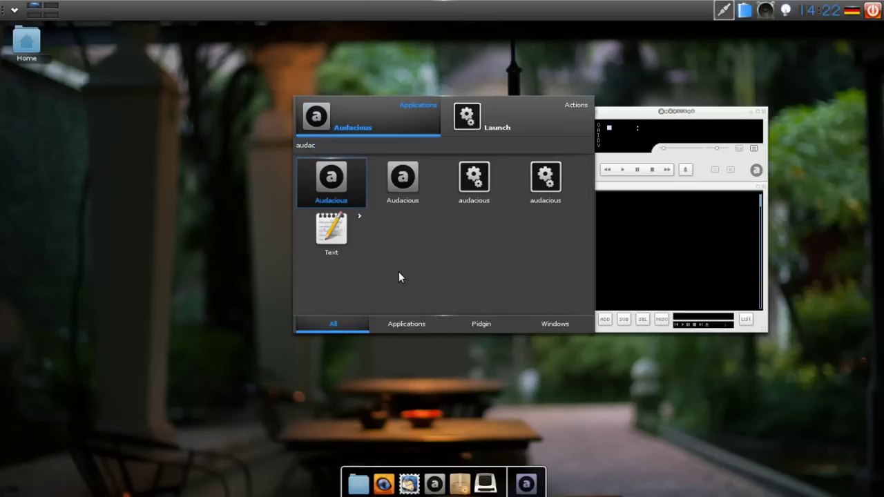
key(Right)
key(Left)
key(Right)
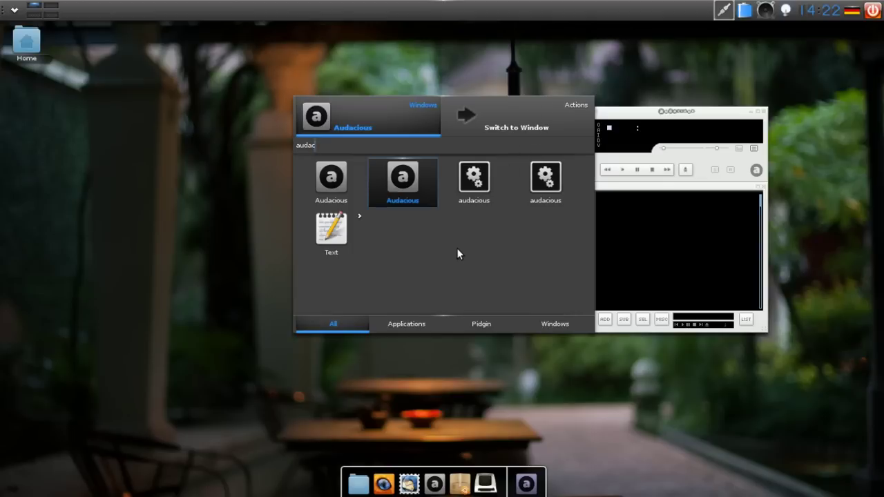
key(Return)
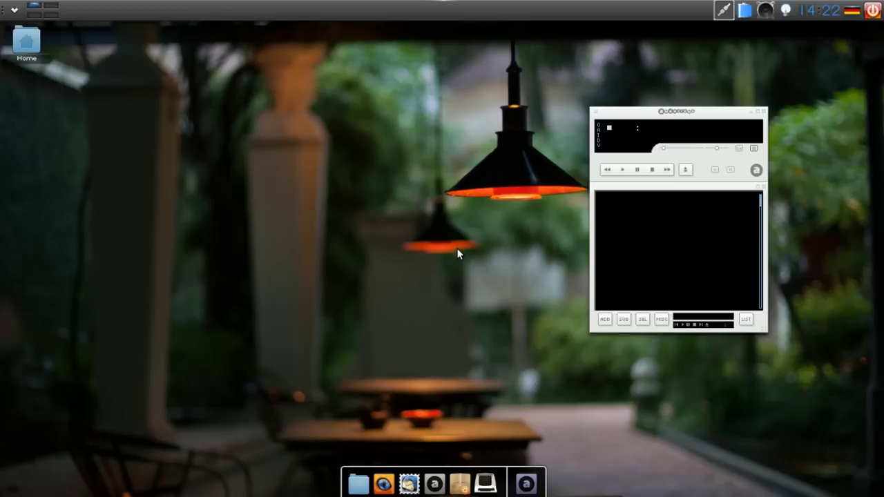
- Reopen and dismiss the application launcher, then close the Audacious player
key(alt+Escape)
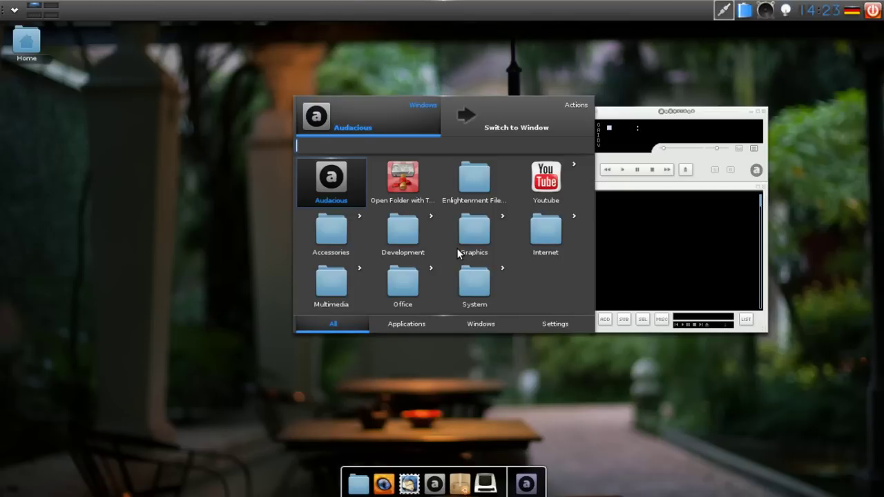
key(Escape)
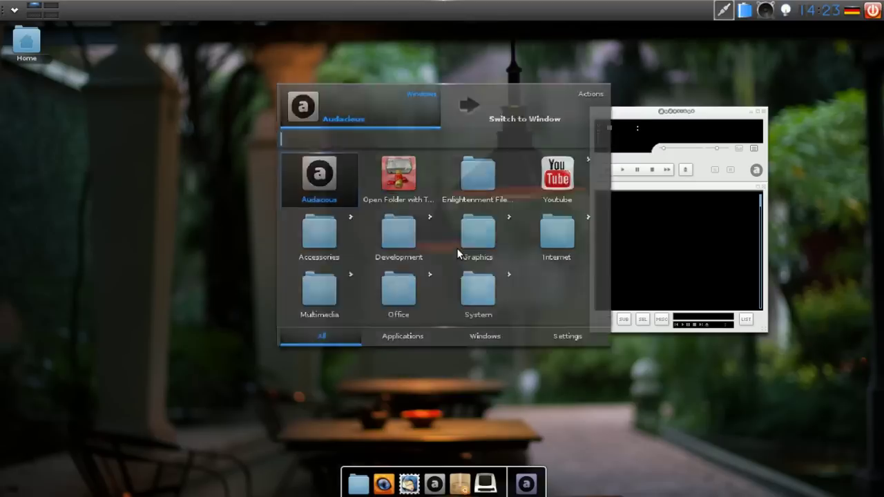
click(764, 112)
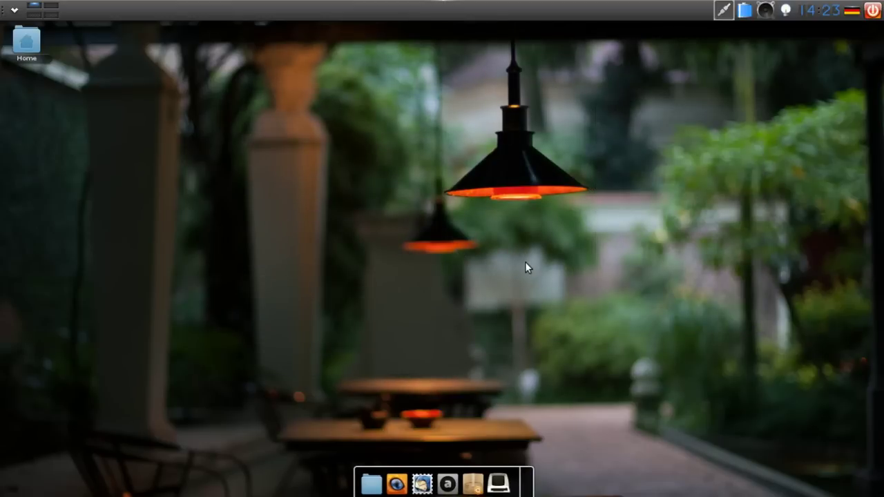